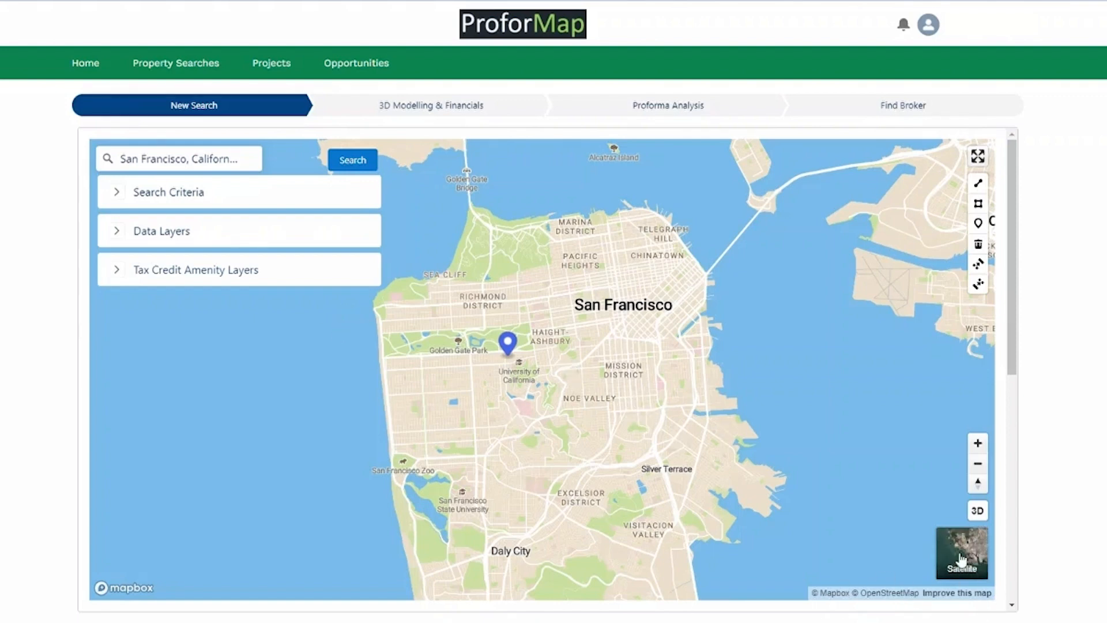
# Switch the map to satellite imagery and pan toward the San Francisco waterfront.
pyautogui.click(955, 568)
pyautogui.scroll(5, 605, 348)
pyautogui.moveTo(762, 229); pyautogui.dragTo(684, 395)
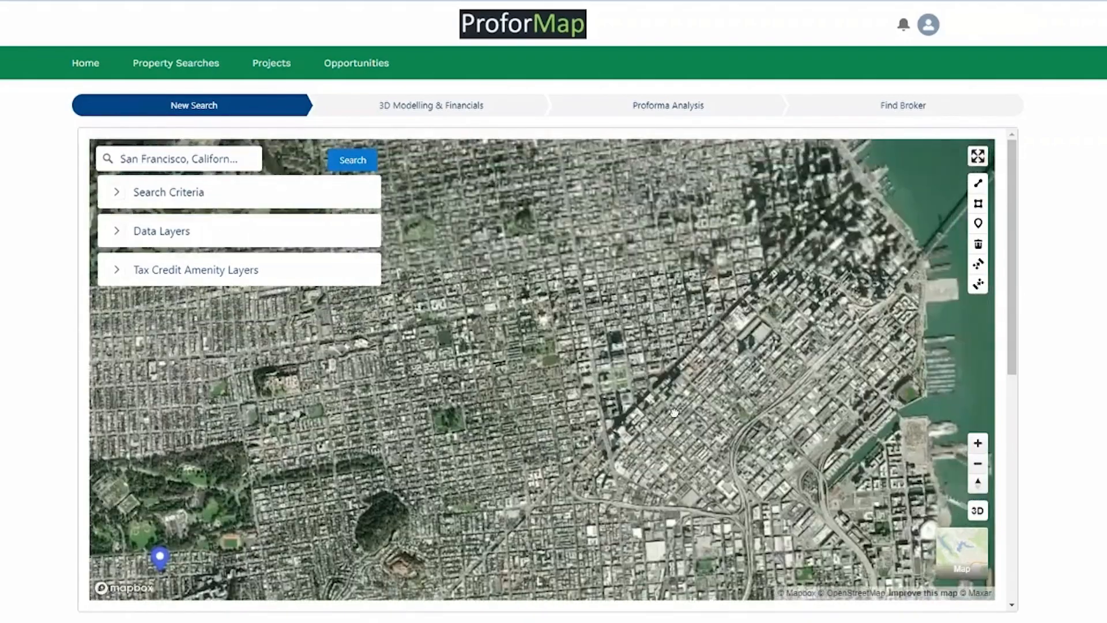
# Tilt the map into 3D and survey downtown San Francisco's grey extruded buildings.
pyautogui.click(978, 511)
pyautogui.scroll(5, 866, 374)
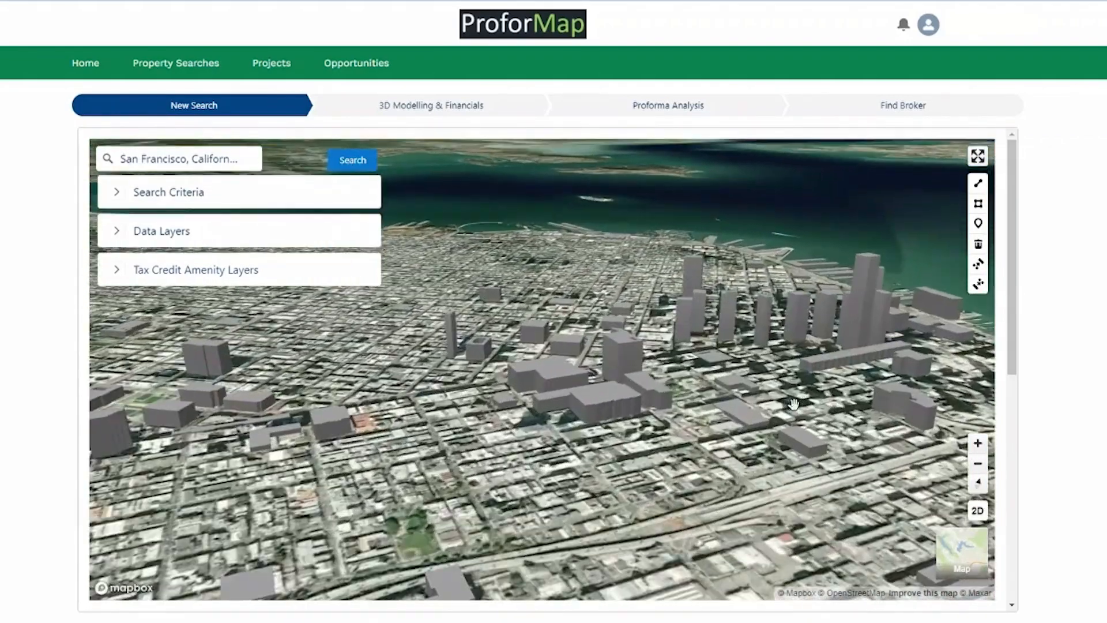
pyautogui.moveTo(793, 405); pyautogui.dragTo(380, 455)
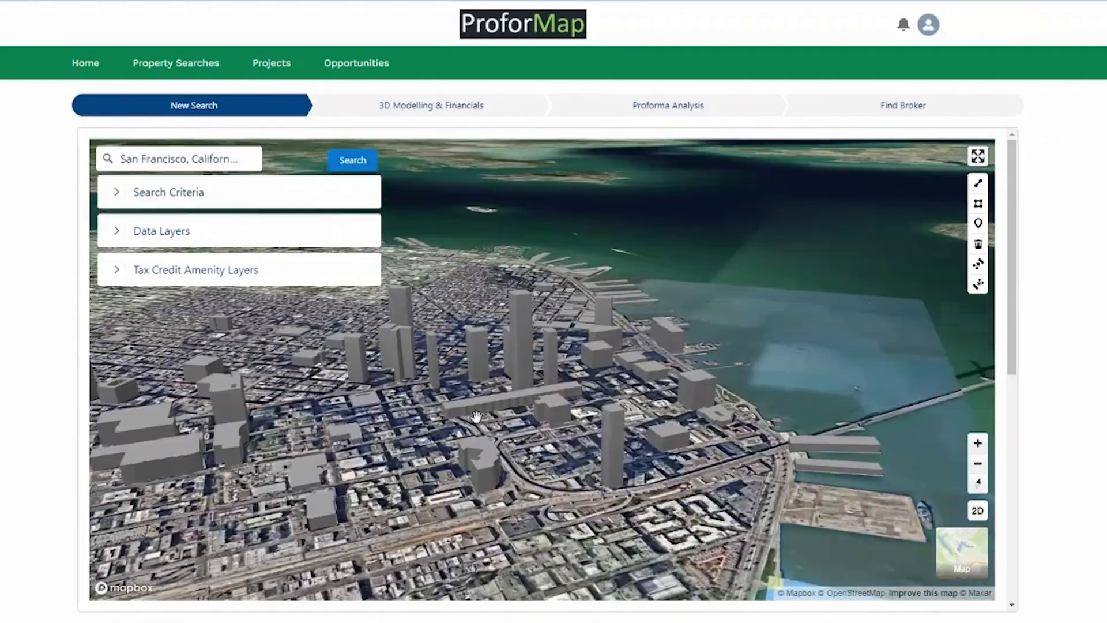
pyautogui.moveTo(358, 400); pyautogui.dragTo(638, 414)
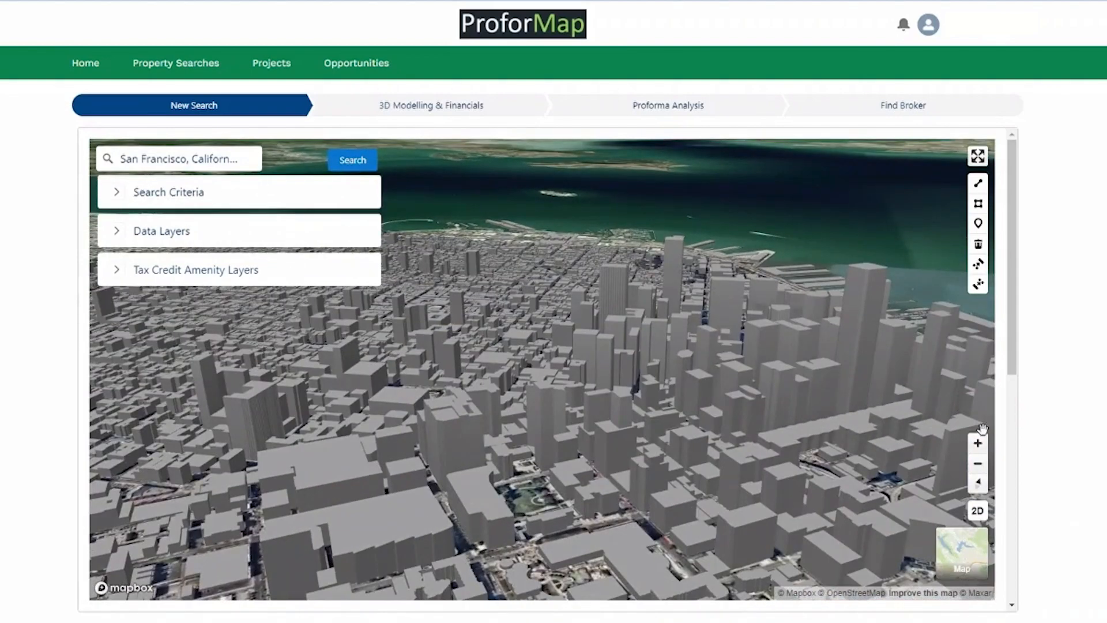
pyautogui.moveTo(709, 426); pyautogui.dragTo(596, 400)
pyautogui.scroll(-2, 581, 398)
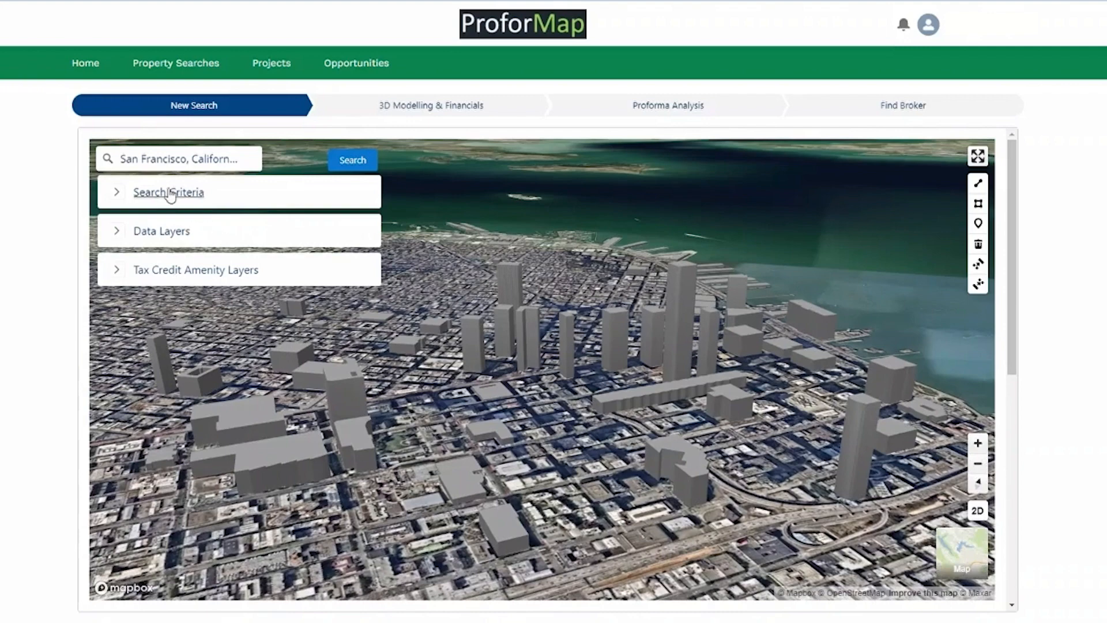
pyautogui.click(160, 166)
# Search 'Sac' to jump to Sacramento, California, and flatten the map to a 2D street view.
pyautogui.click(251, 158)
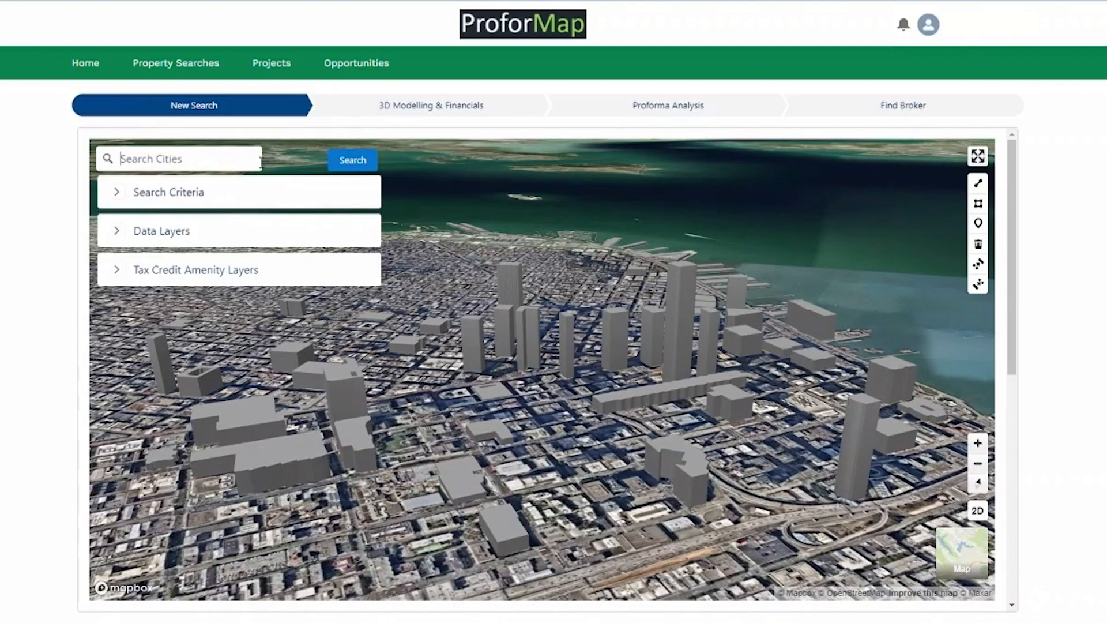
pyautogui.write('Sac')
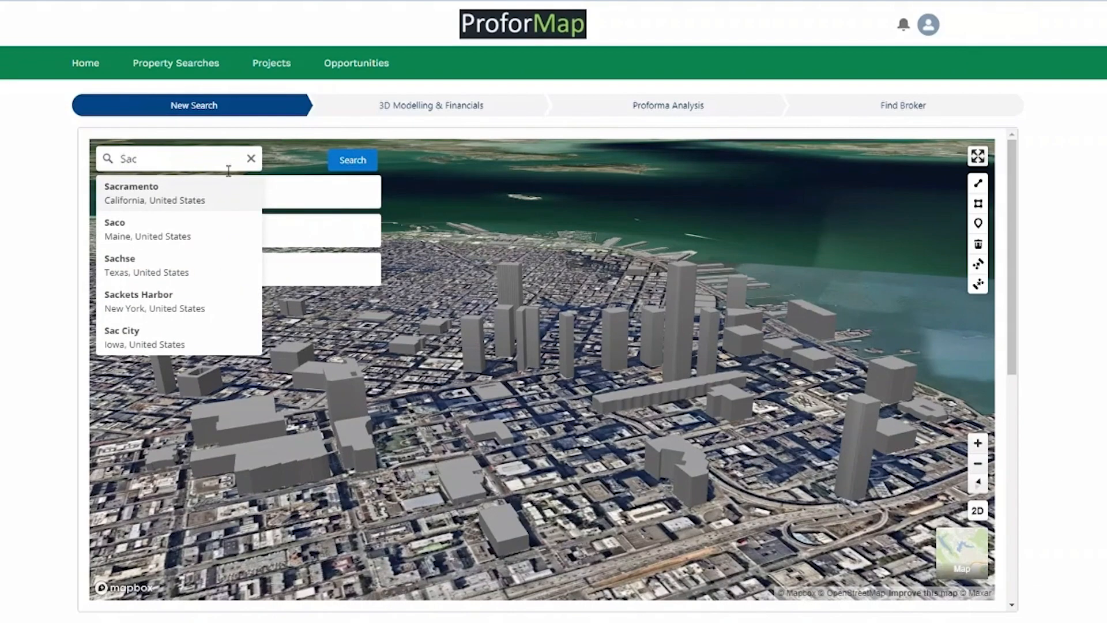
pyautogui.click(189, 198)
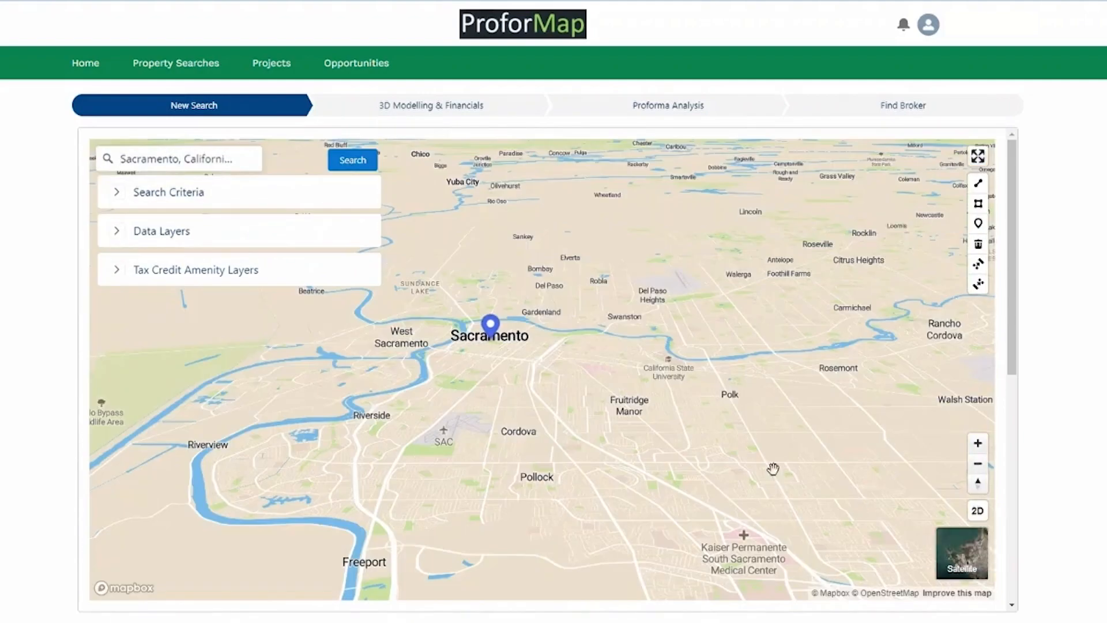
pyautogui.click(977, 510)
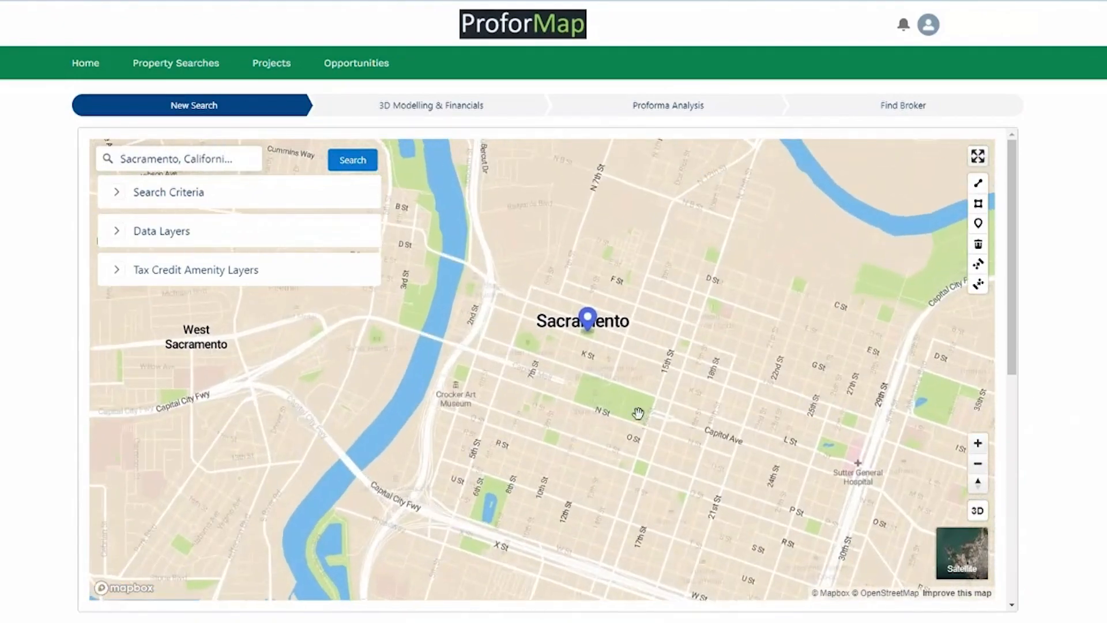
pyautogui.moveTo(621, 396); pyautogui.dragTo(595, 464)
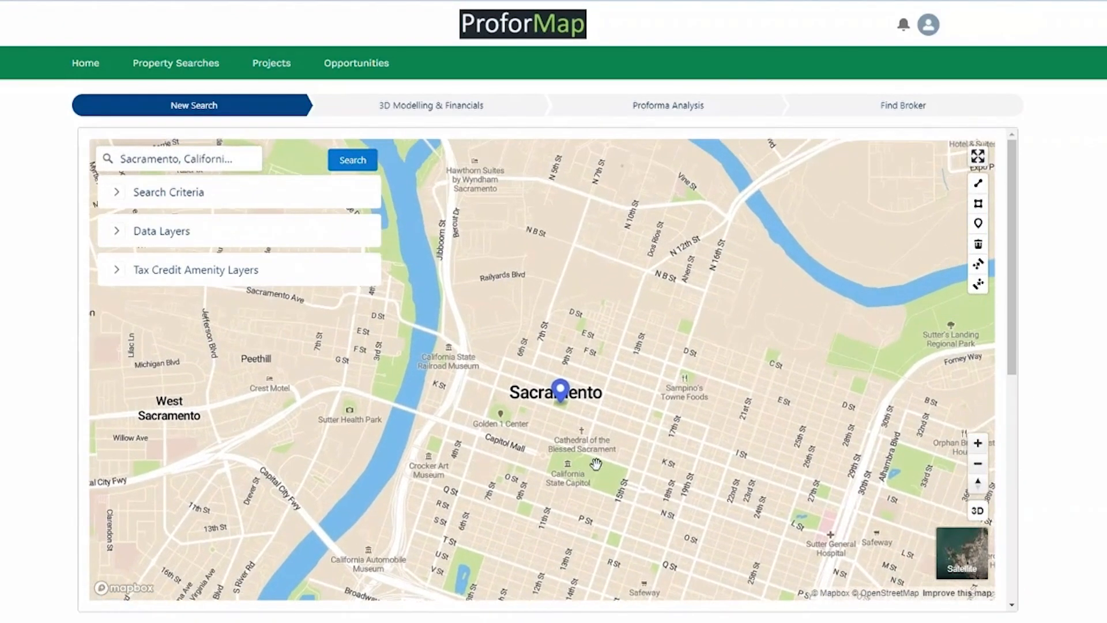
pyautogui.scroll(-2, 582, 438)
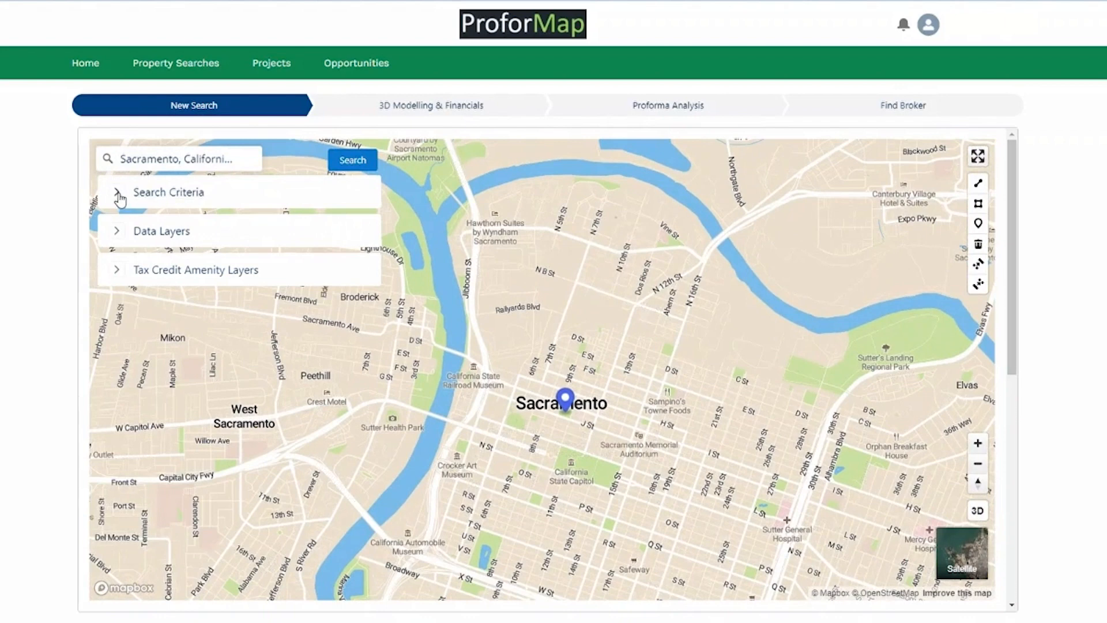
# Set the Acres filter to 1–10 and Contiguous Acreage to 1–10.
pyautogui.click(118, 193)
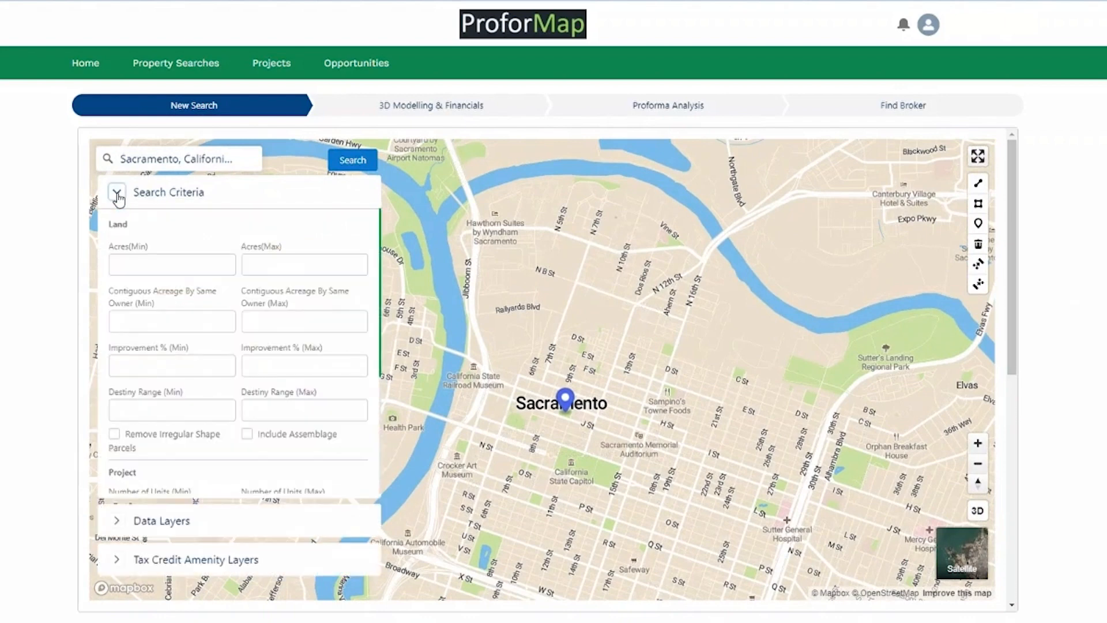
pyautogui.click(178, 268)
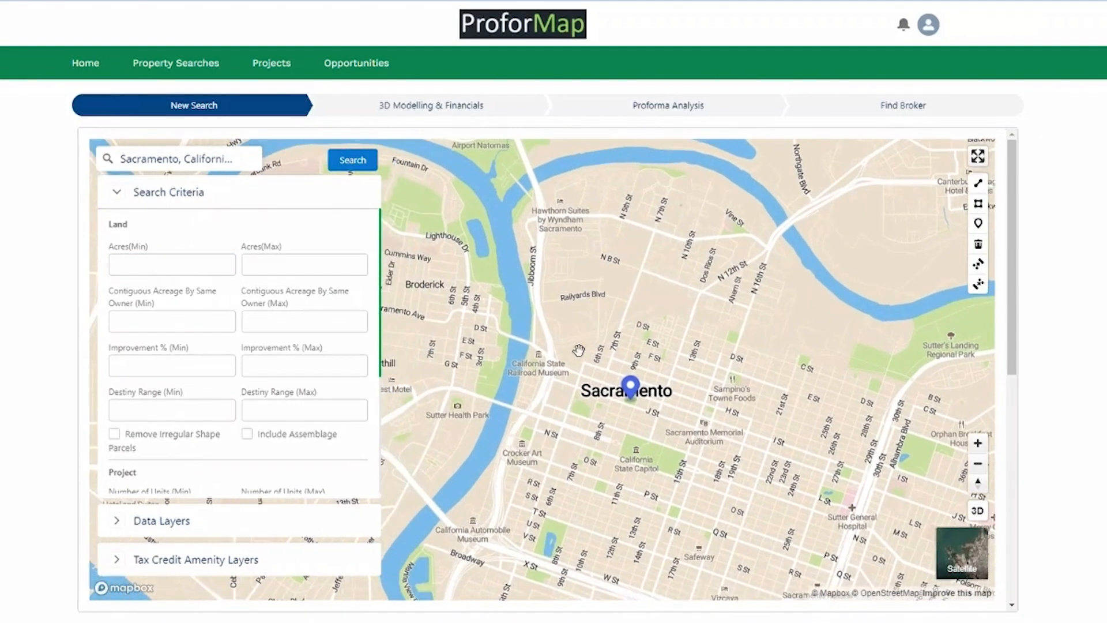
pyautogui.click(140, 274)
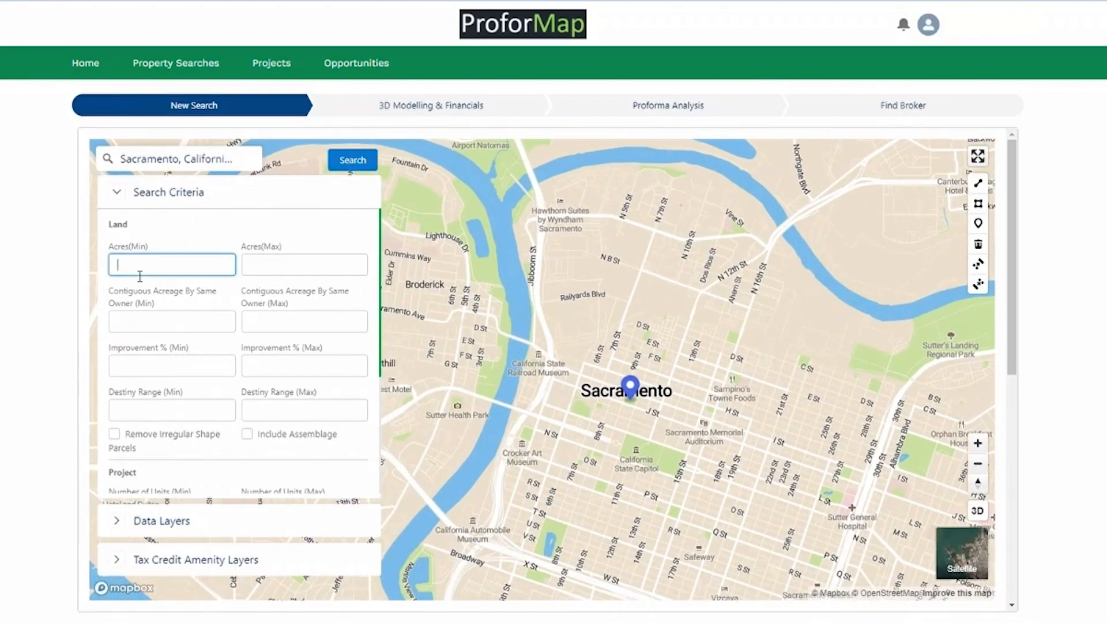
pyautogui.press('Tab')
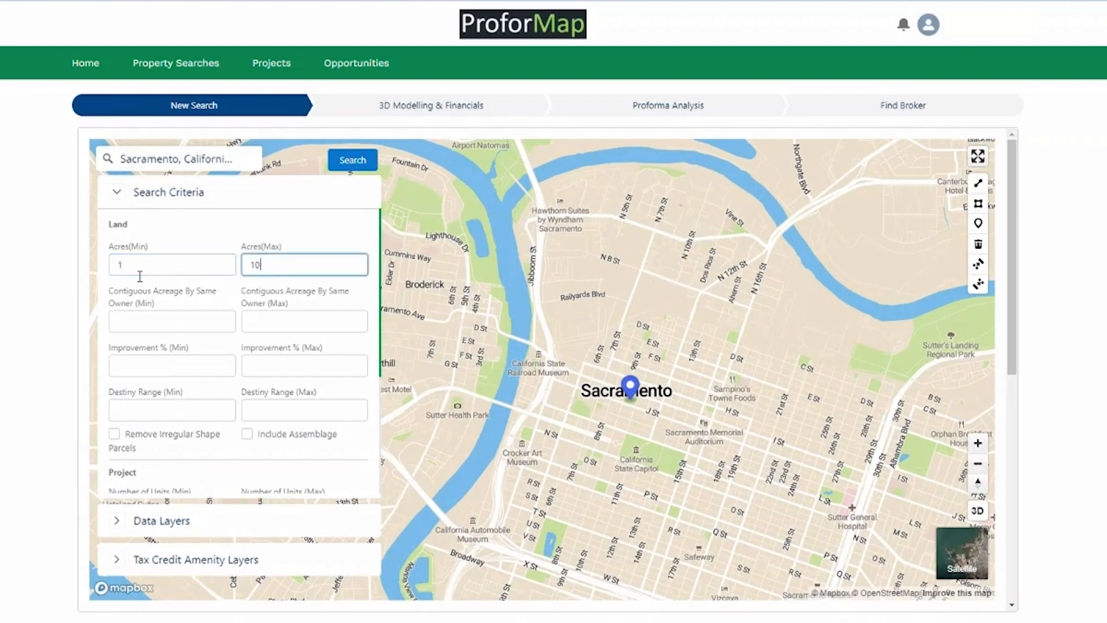
pyautogui.click(186, 326)
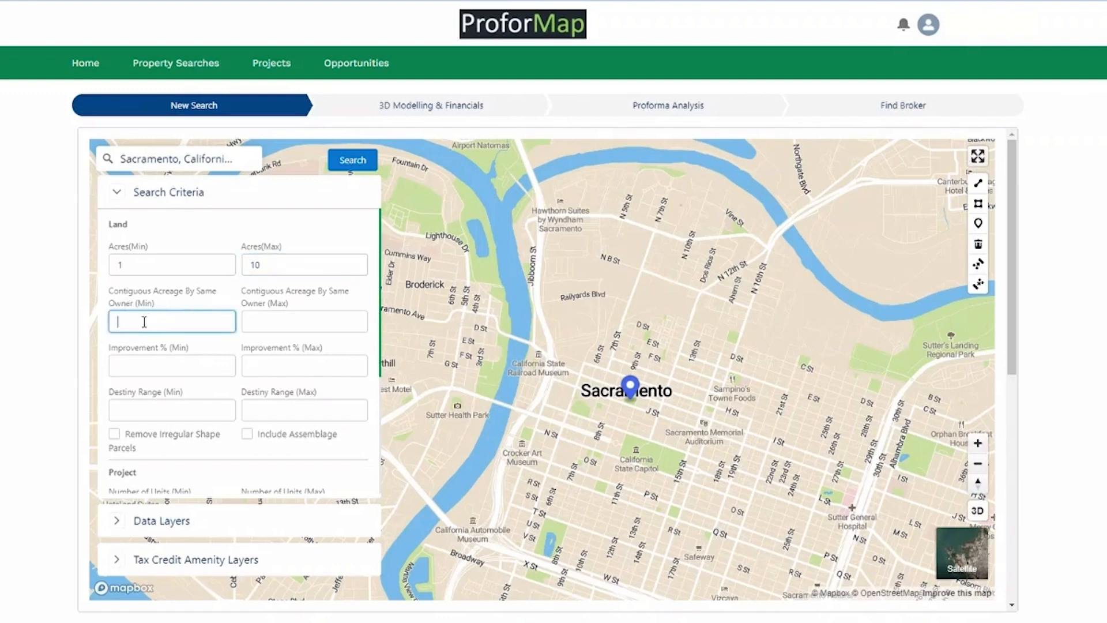
pyautogui.press('Tab')
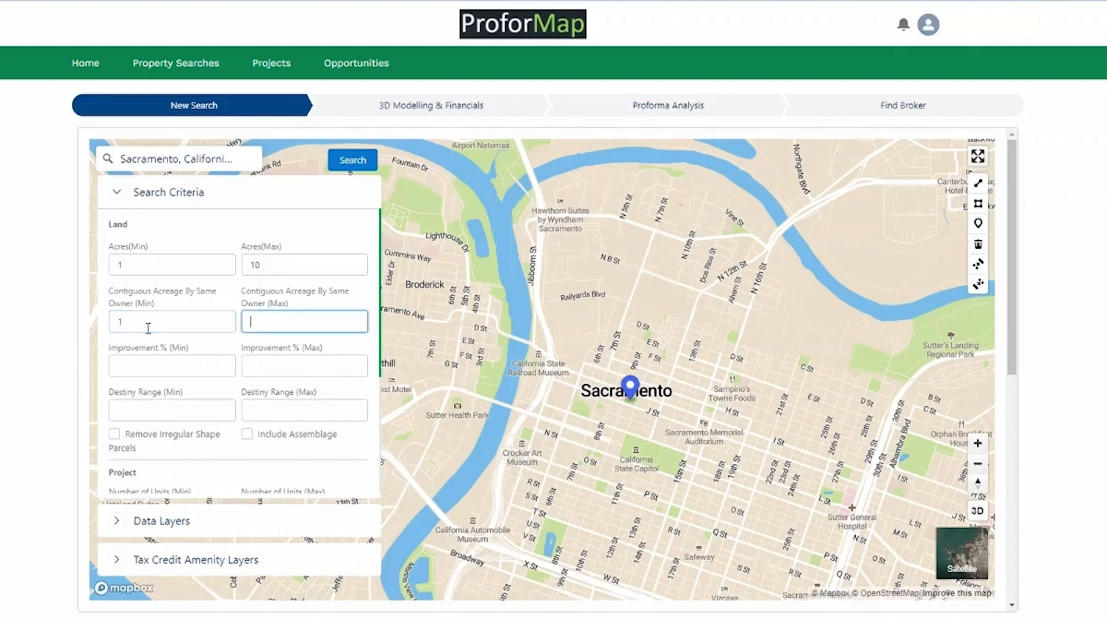
pyautogui.write('10')
# Set Improvement % to 0–50 and the density range to 30–150.
pyautogui.click(172, 375)
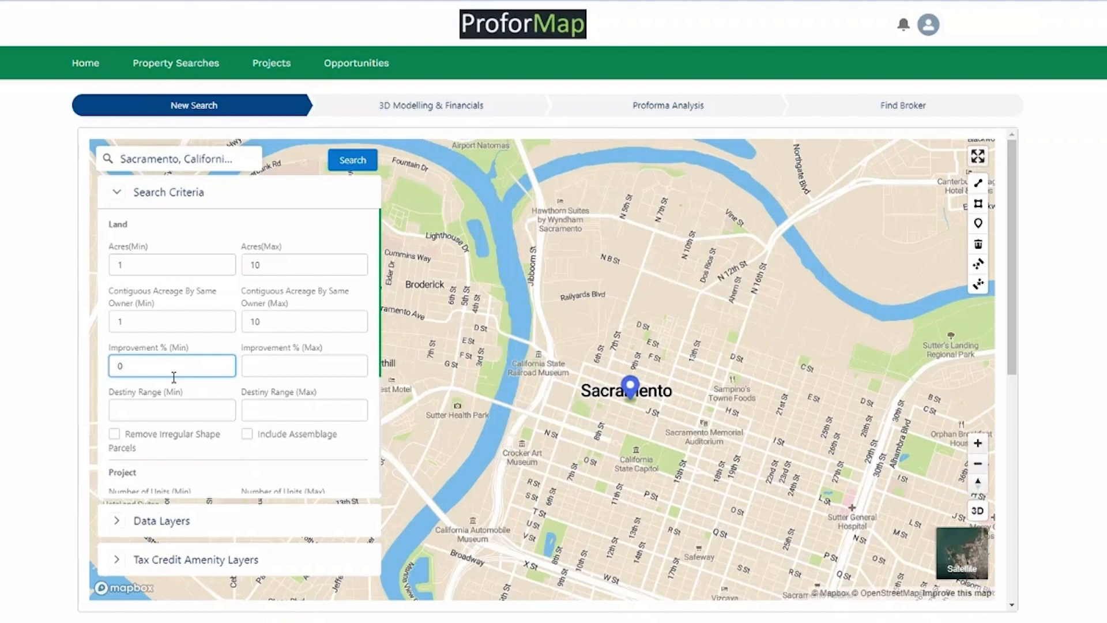
pyautogui.click(332, 374)
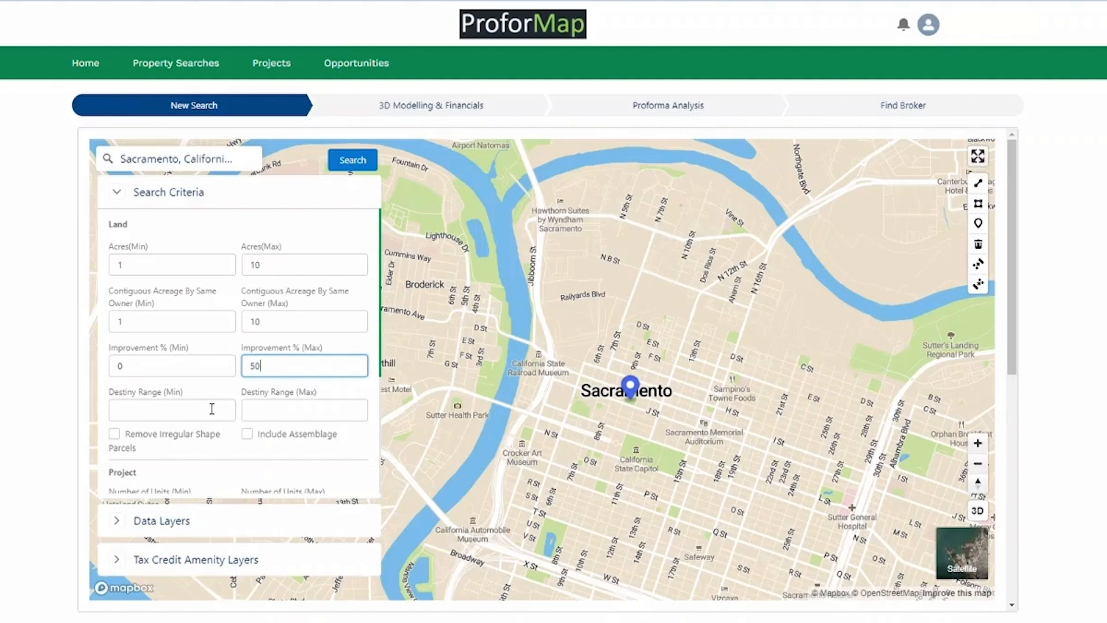
pyautogui.click(172, 422)
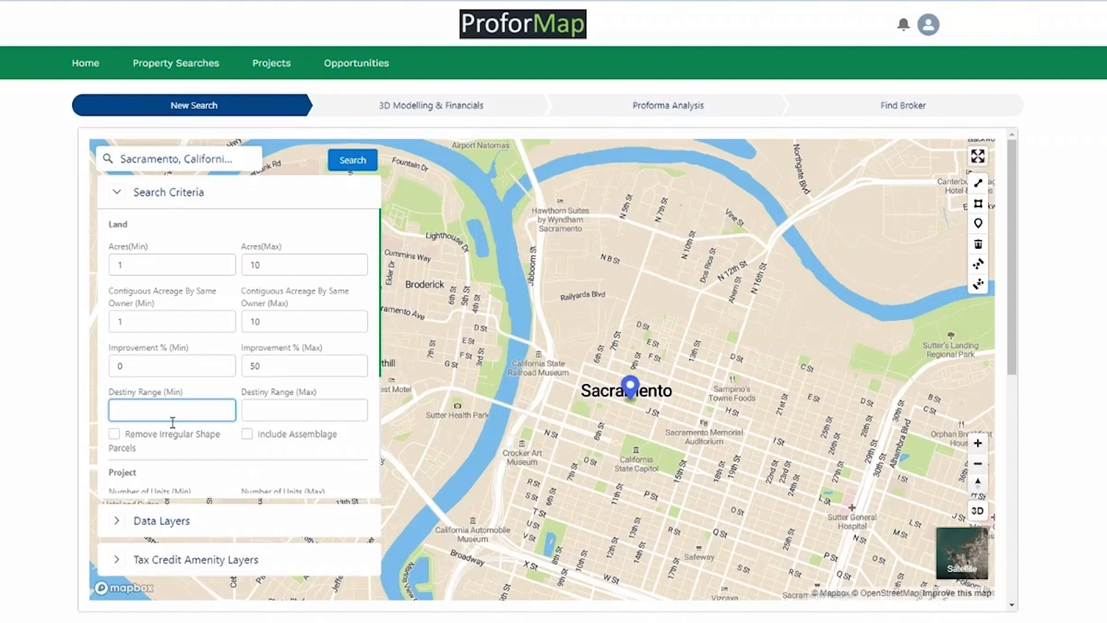
pyautogui.write('30')
pyautogui.click(331, 415)
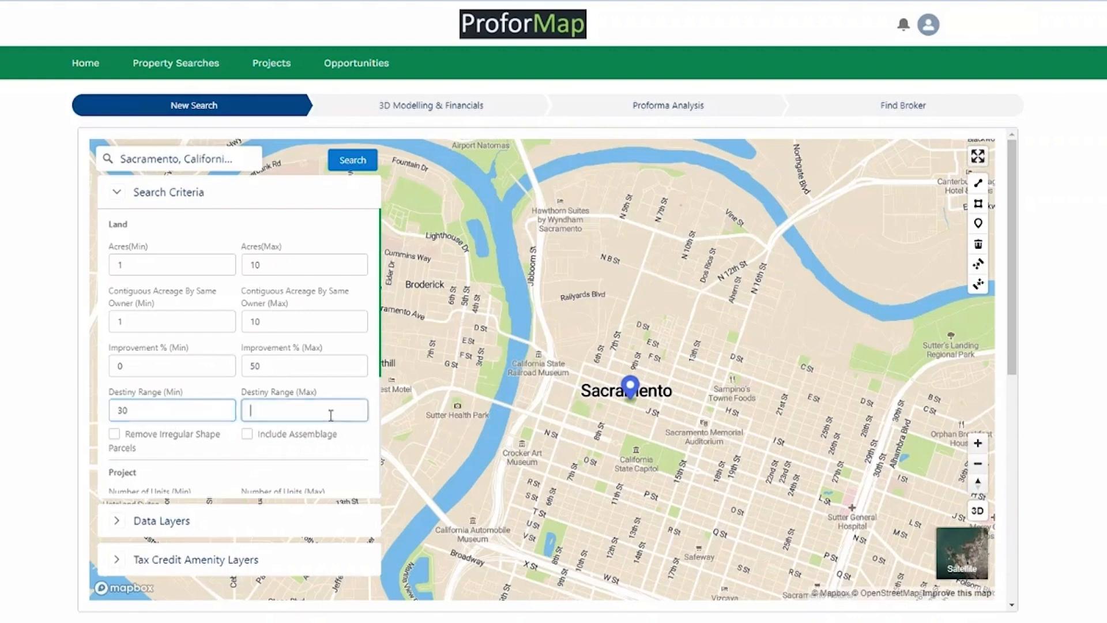
pyautogui.write('150')
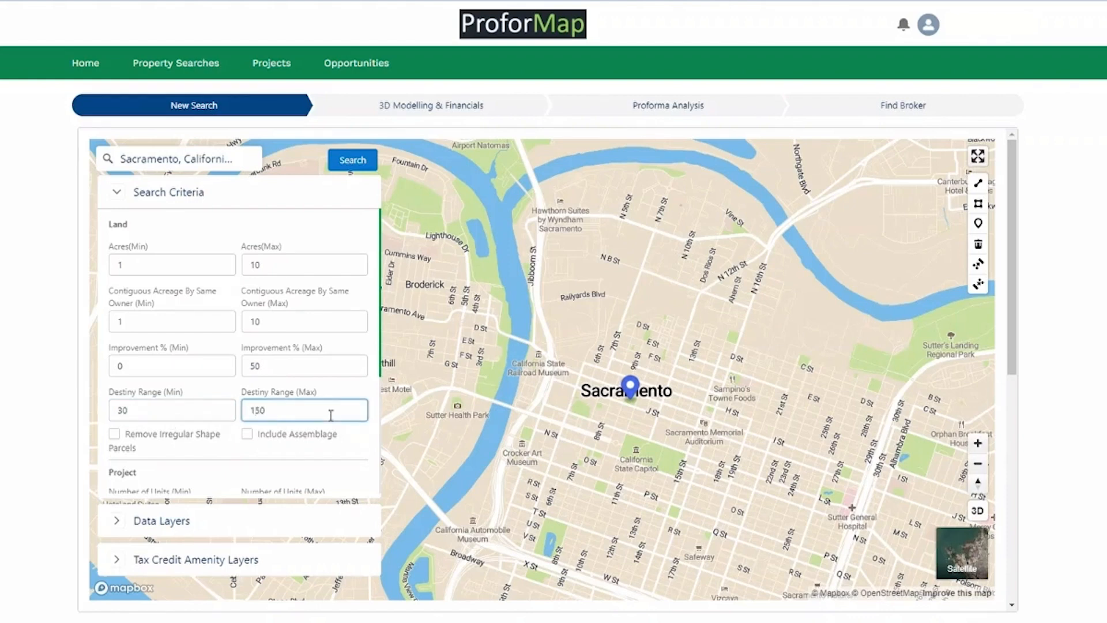
pyautogui.click(354, 395)
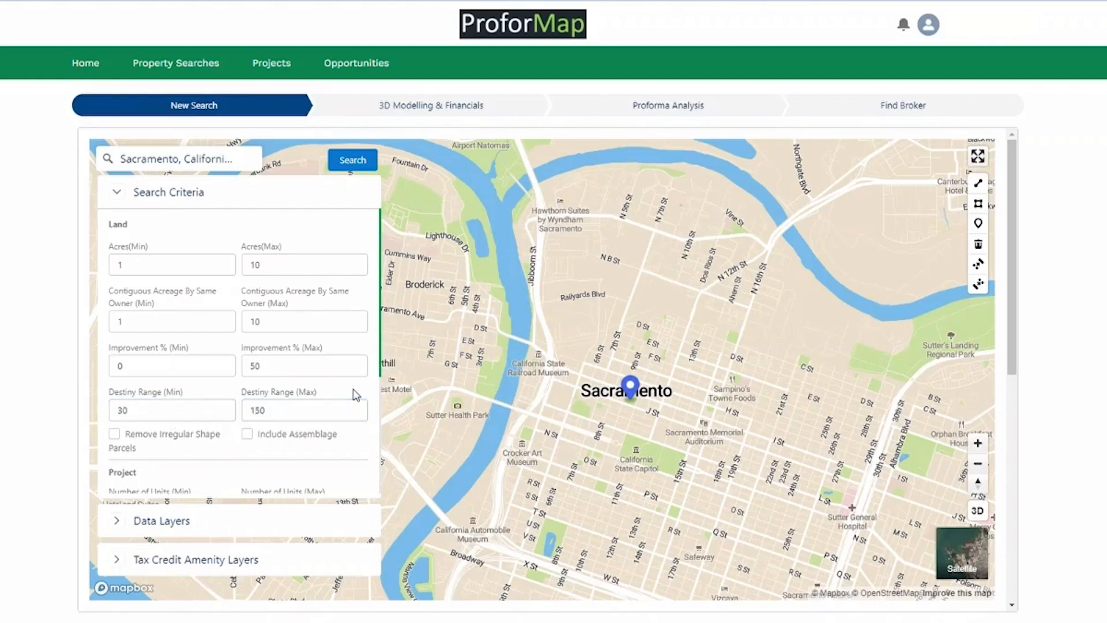
# Remove irregular-shape parcels and include assemblage in the land search.
pyautogui.click(113, 433)
pyautogui.click(252, 440)
pyautogui.scroll(-1, 251, 448)
pyautogui.scroll(-2, 251, 448)
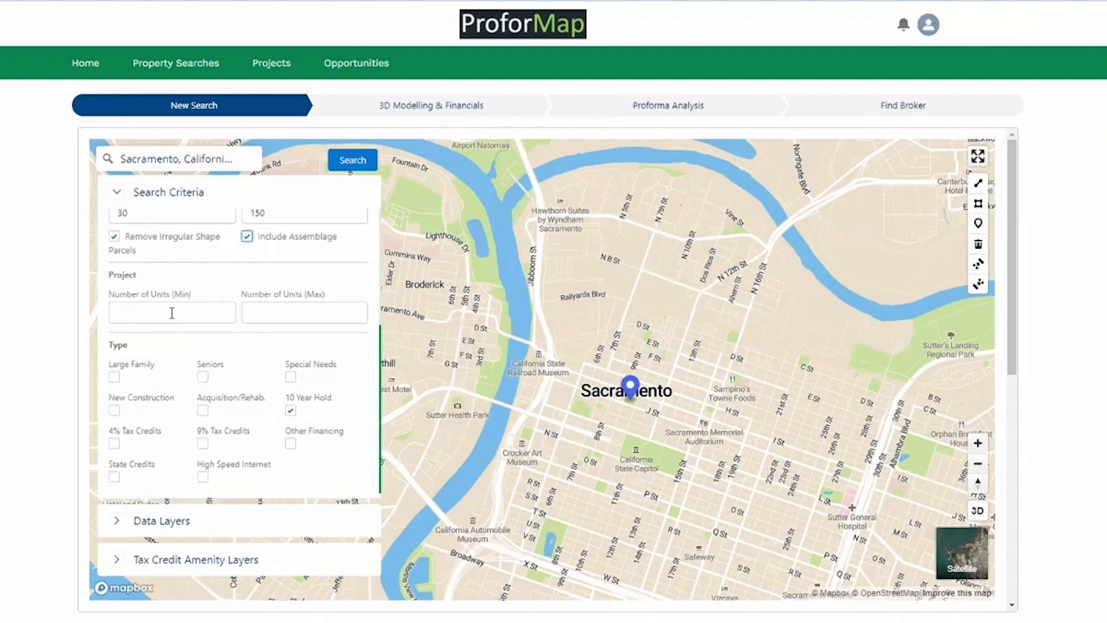
# Require between 40 and 250 units.
pyautogui.click(172, 313)
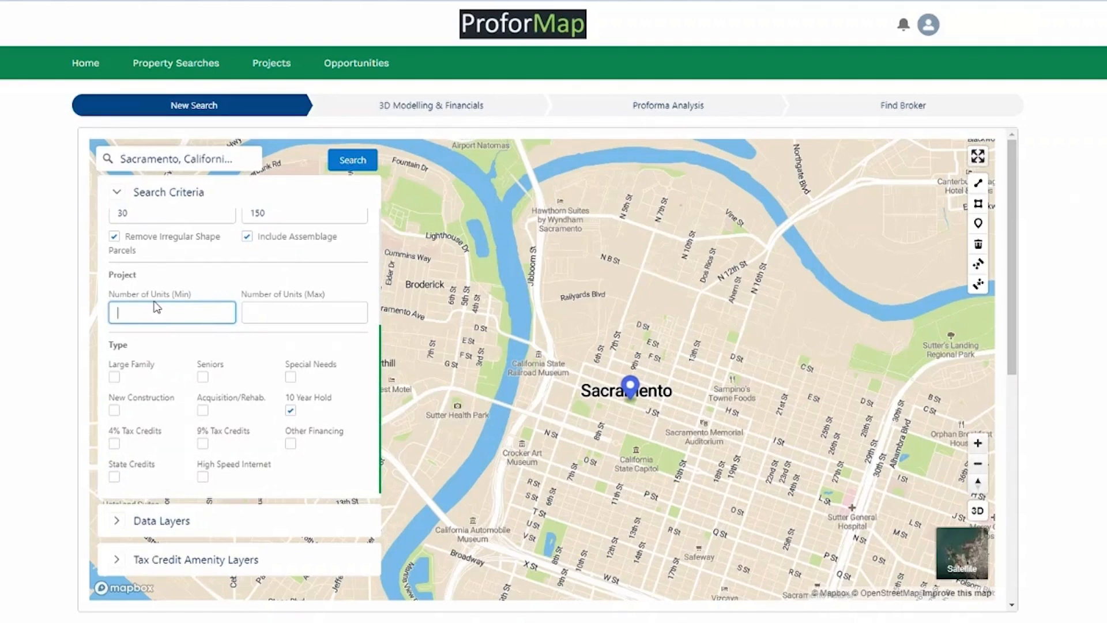
pyautogui.write('40')
pyautogui.click(298, 315)
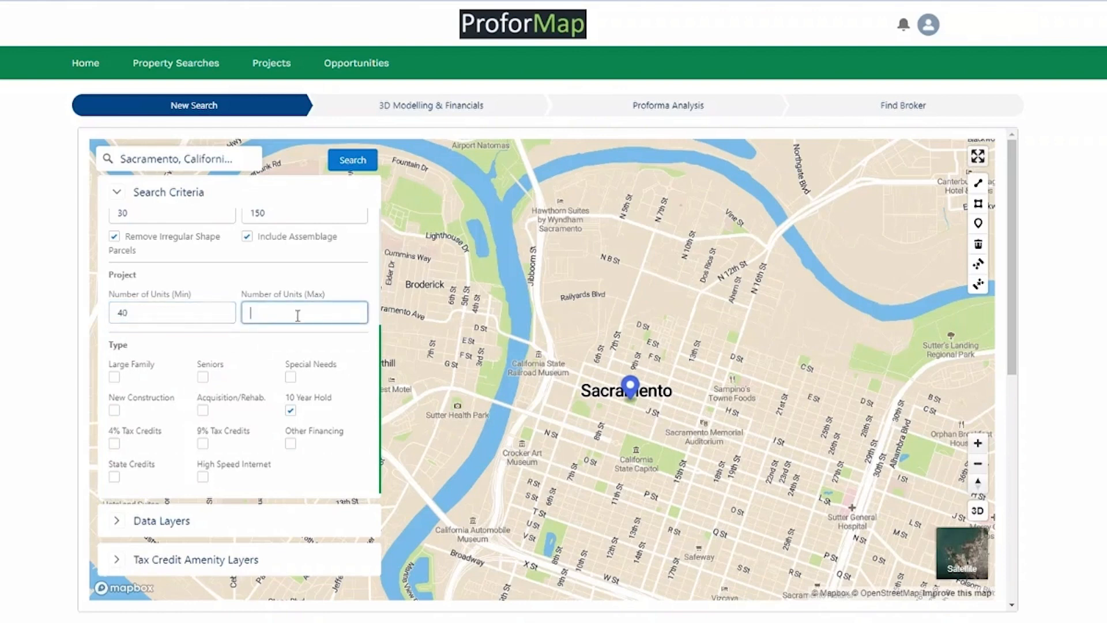
pyautogui.write('250')
pyautogui.click(257, 283)
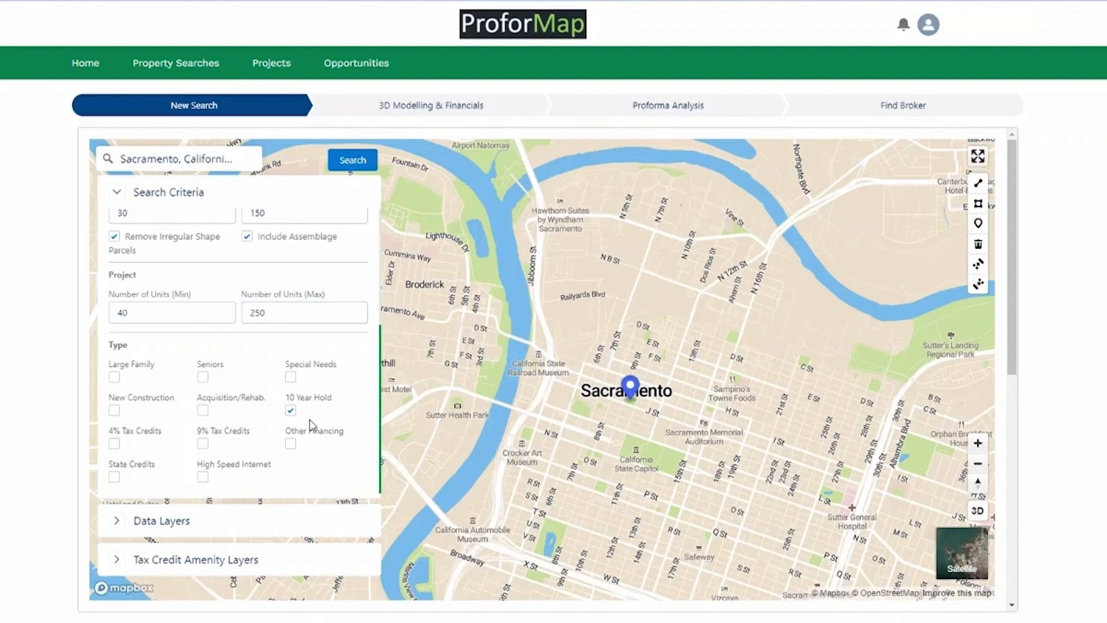
# Drop 10 Year Hold and select Large Family, Seniors, Special Needs, New Construction, 4% and 9% Tax Credits.
pyautogui.click(290, 410)
pyautogui.click(114, 381)
pyautogui.click(114, 378)
pyautogui.click(291, 378)
pyautogui.click(115, 378)
pyautogui.click(119, 411)
pyautogui.click(115, 411)
pyautogui.click(114, 444)
pyautogui.click(203, 443)
pyautogui.scroll(-1, 241, 414)
pyautogui.scroll(2, 234, 404)
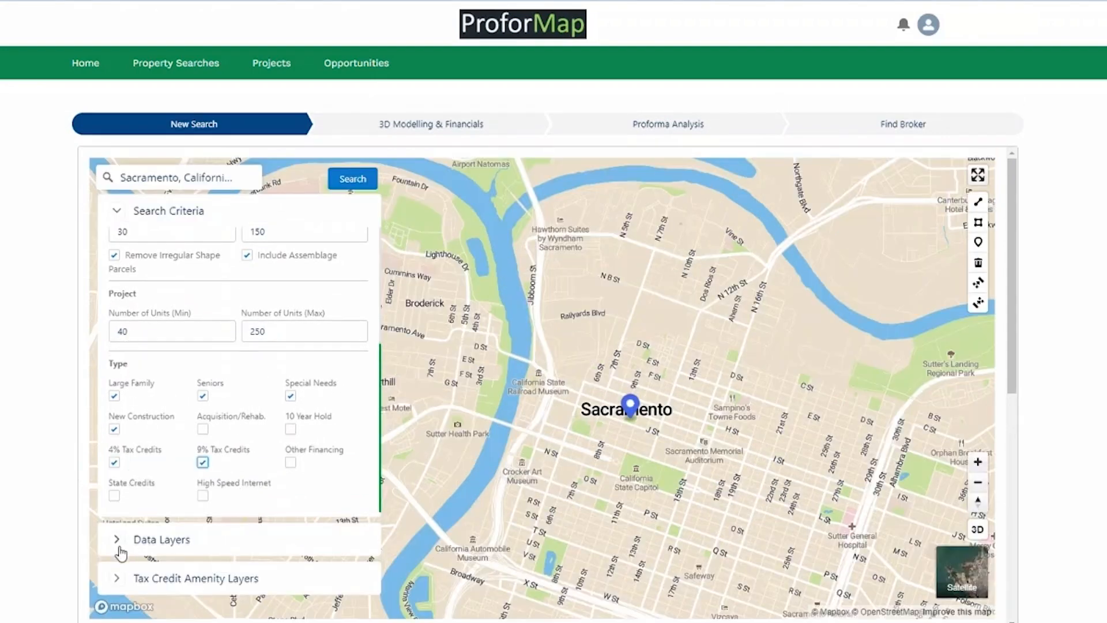
# Collapse Search Criteria and turn on the General Plan data layer.
pyautogui.click(116, 211)
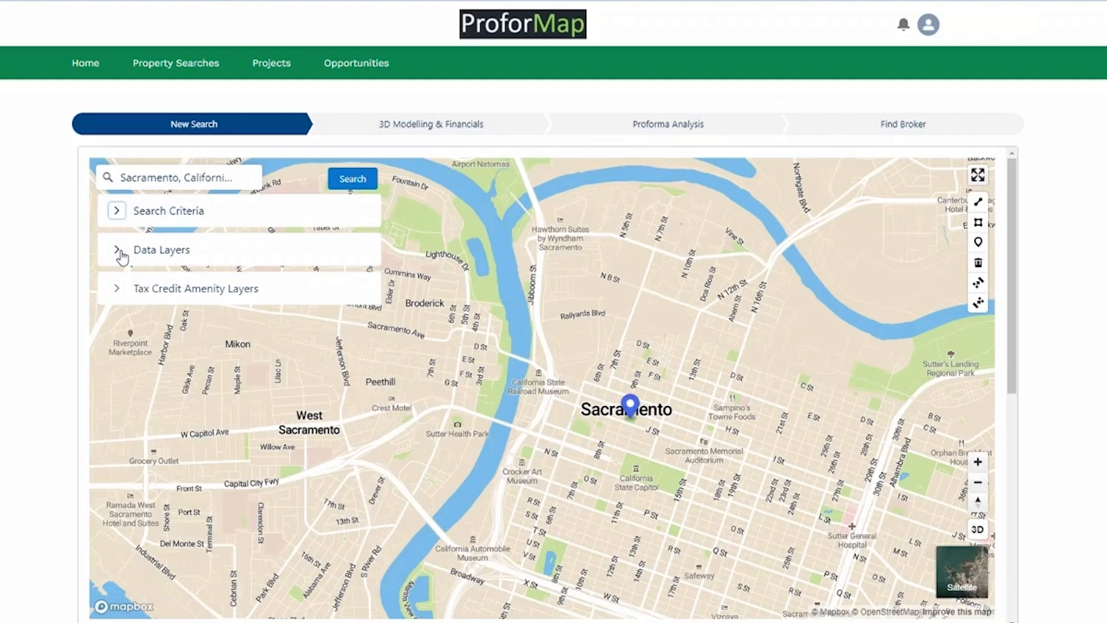
pyautogui.click(118, 251)
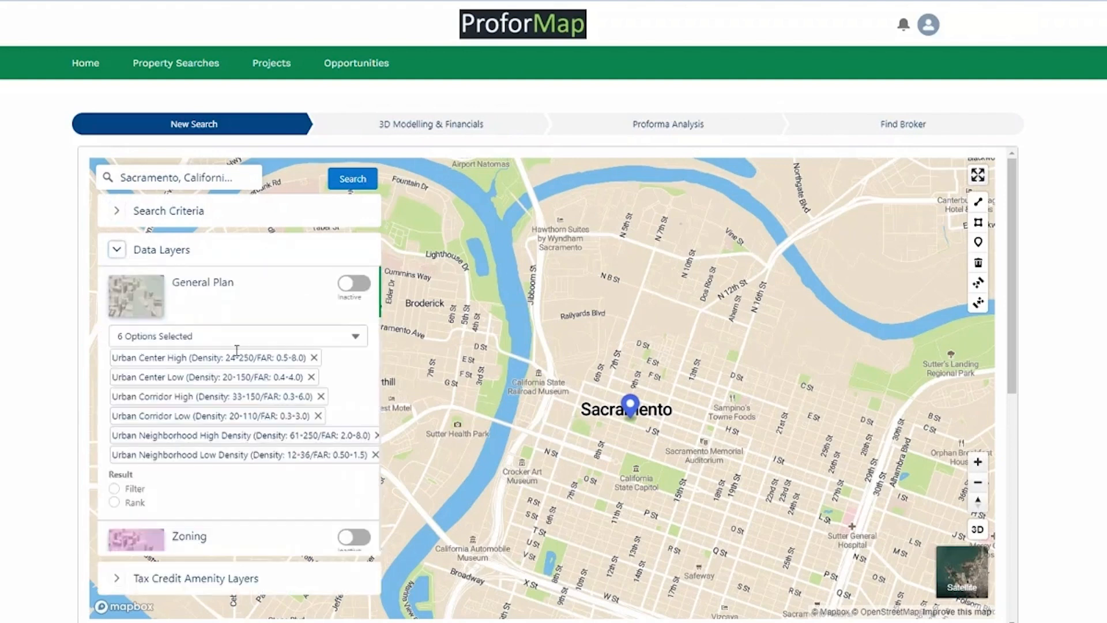
pyautogui.click(354, 283)
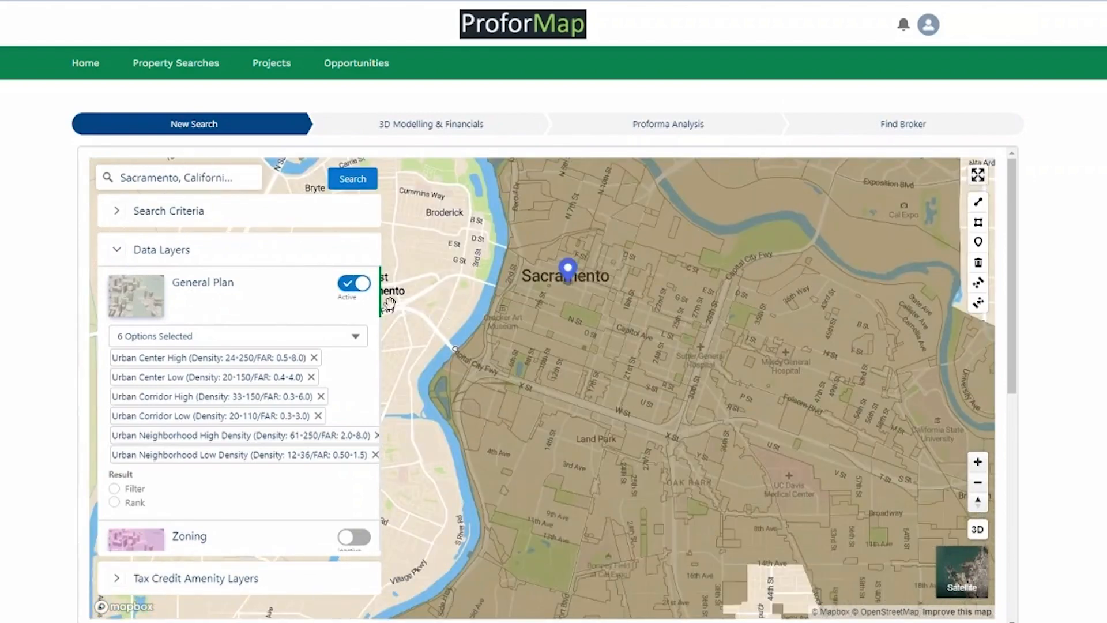
# Add Urban Neighborhood Medium Density to the General Plan categories, keeping Urban Center High and Low.
pyautogui.click(357, 339)
pyautogui.scroll(-10, 136, 426)
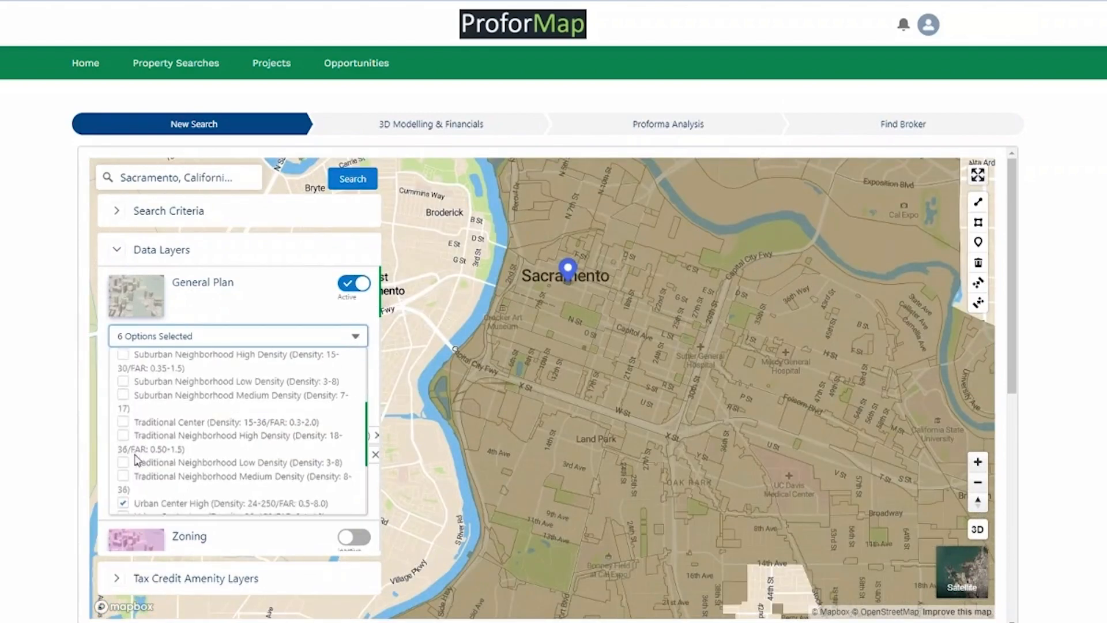
pyautogui.click(124, 436)
pyautogui.click(124, 449)
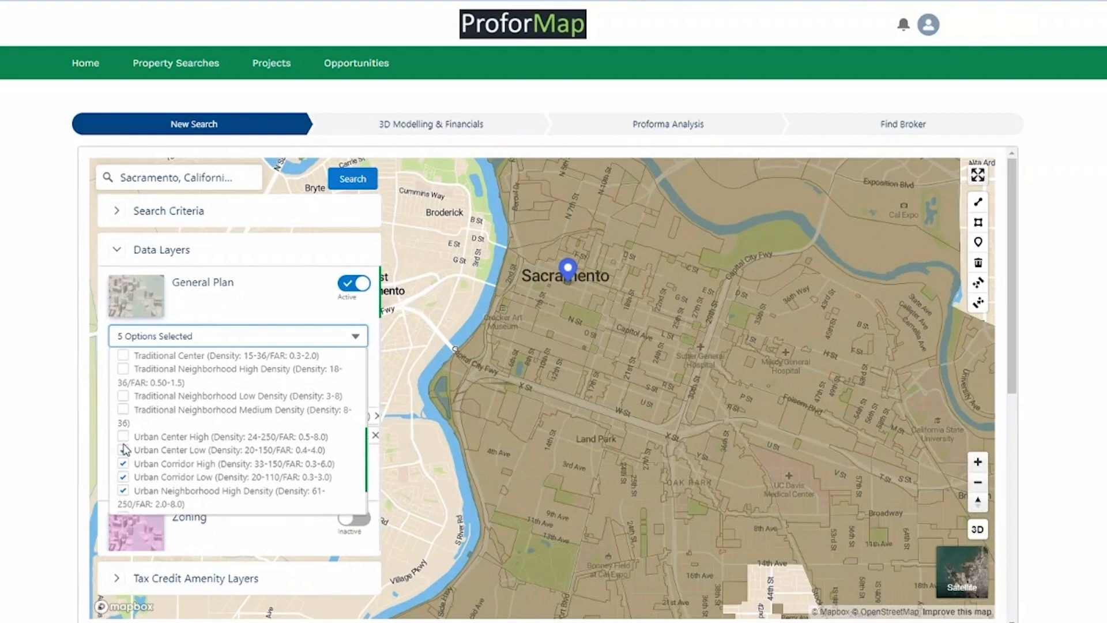
pyautogui.click(123, 436)
pyautogui.click(123, 449)
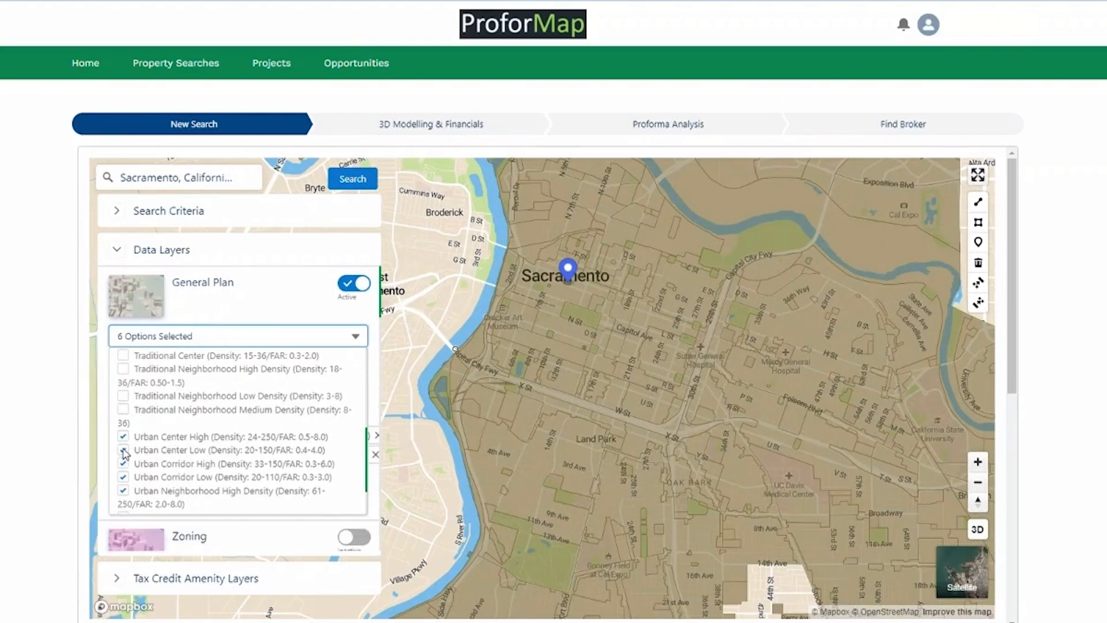
pyautogui.click(124, 450)
pyautogui.click(124, 450)
pyautogui.scroll(-1, 339, 448)
pyautogui.scroll(-3, 252, 470)
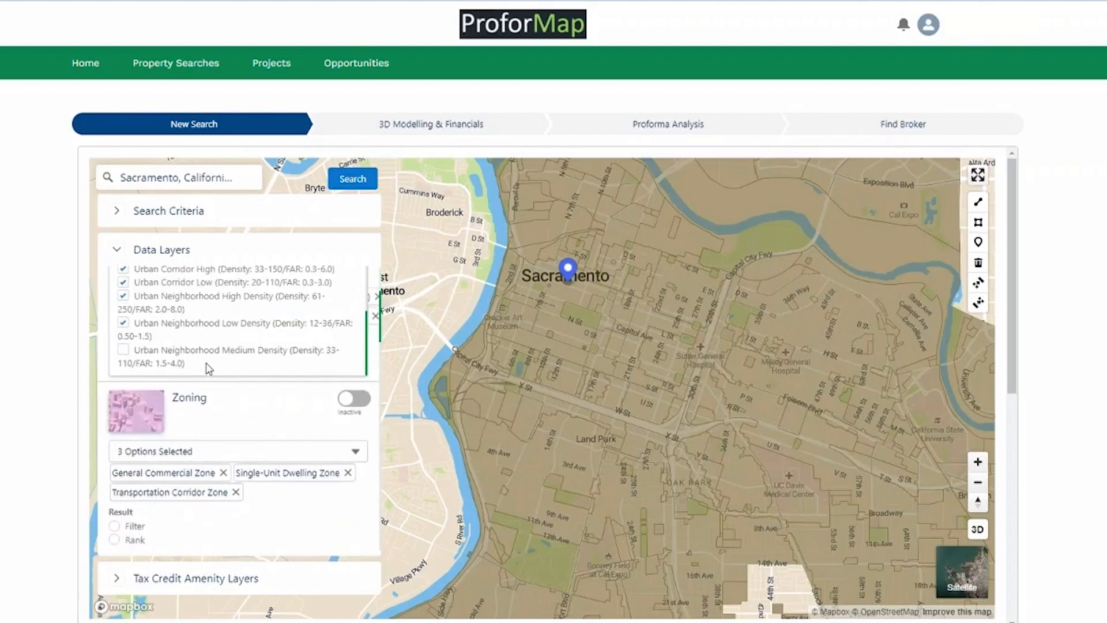
pyautogui.click(124, 351)
pyautogui.scroll(3, 346, 352)
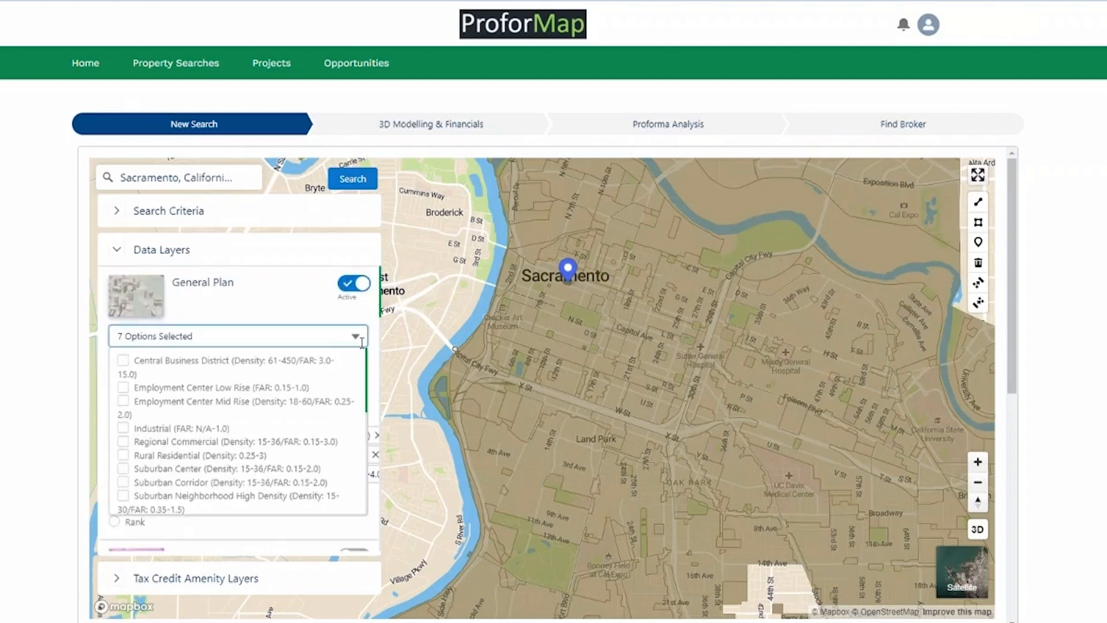
pyautogui.click(295, 309)
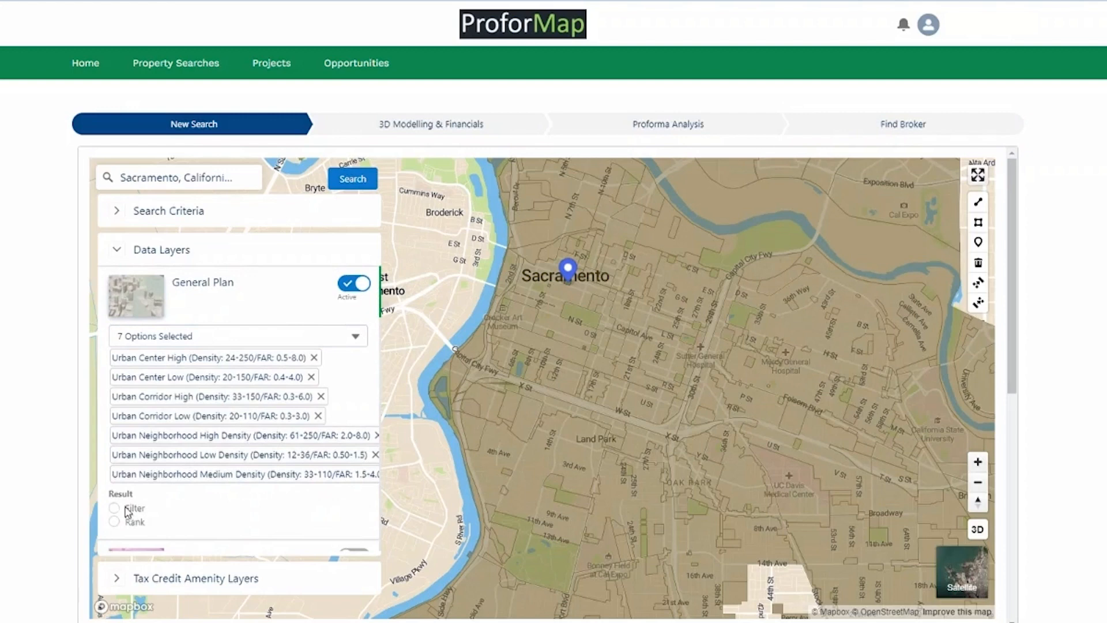
# Hide the General Plan overlay and set its result to Filter.
pyautogui.scroll(-2, 239, 479)
pyautogui.scroll(2, 239, 480)
pyautogui.click(356, 283)
pyautogui.click(114, 508)
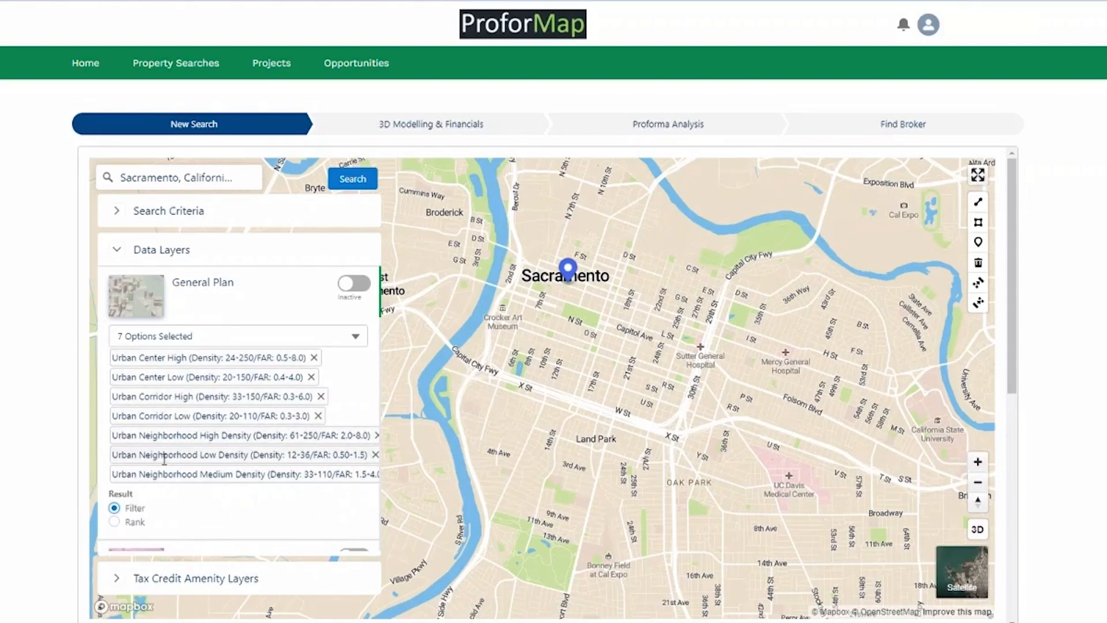
# Try Rank for the General Plan result, then return it to Filter.
pyautogui.click(114, 522)
pyautogui.click(114, 509)
pyautogui.scroll(-4, 288, 403)
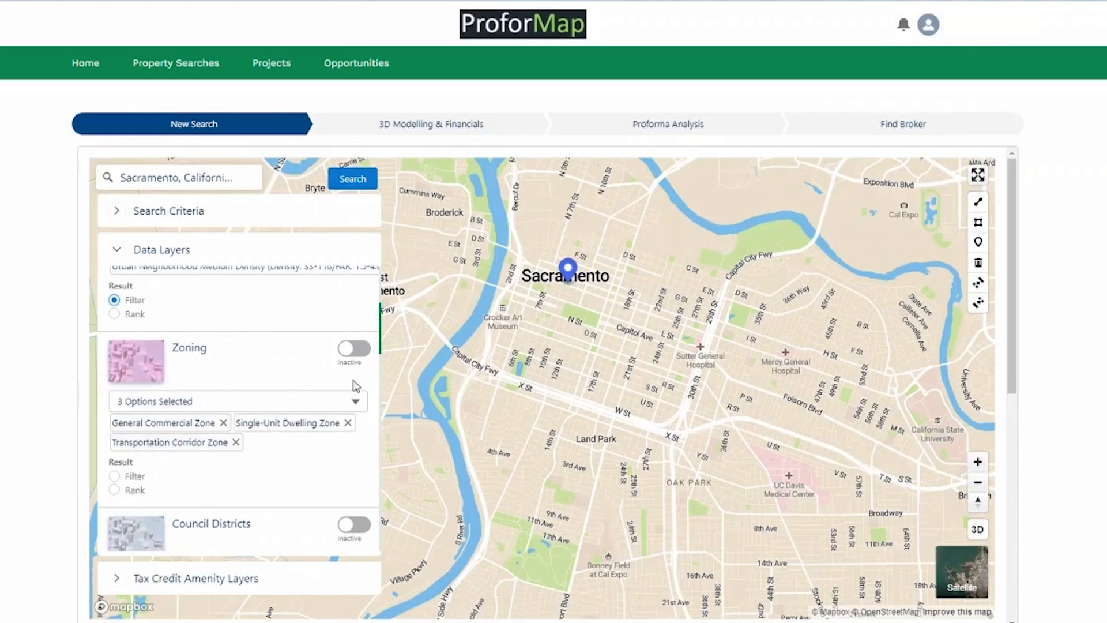
# Remove Single-Unit Dwelling Zone and add Multi-Unit Dwelling Zone to the Zoning selection.
pyautogui.click(347, 423)
pyautogui.click(336, 406)
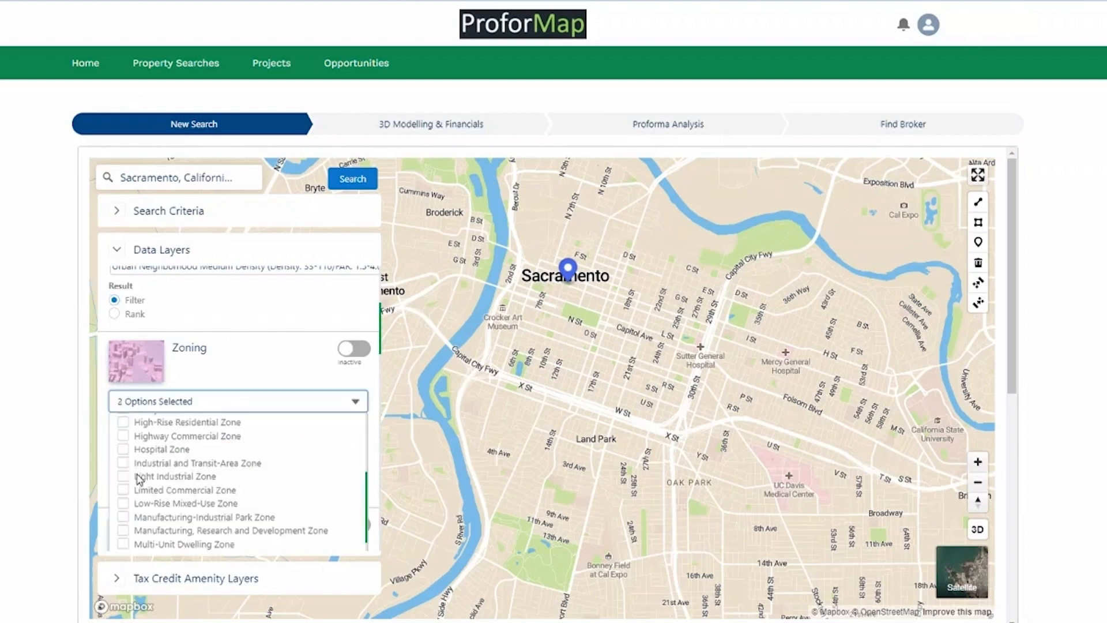
pyautogui.scroll(-3, 121, 482)
pyautogui.scroll(-1, 122, 482)
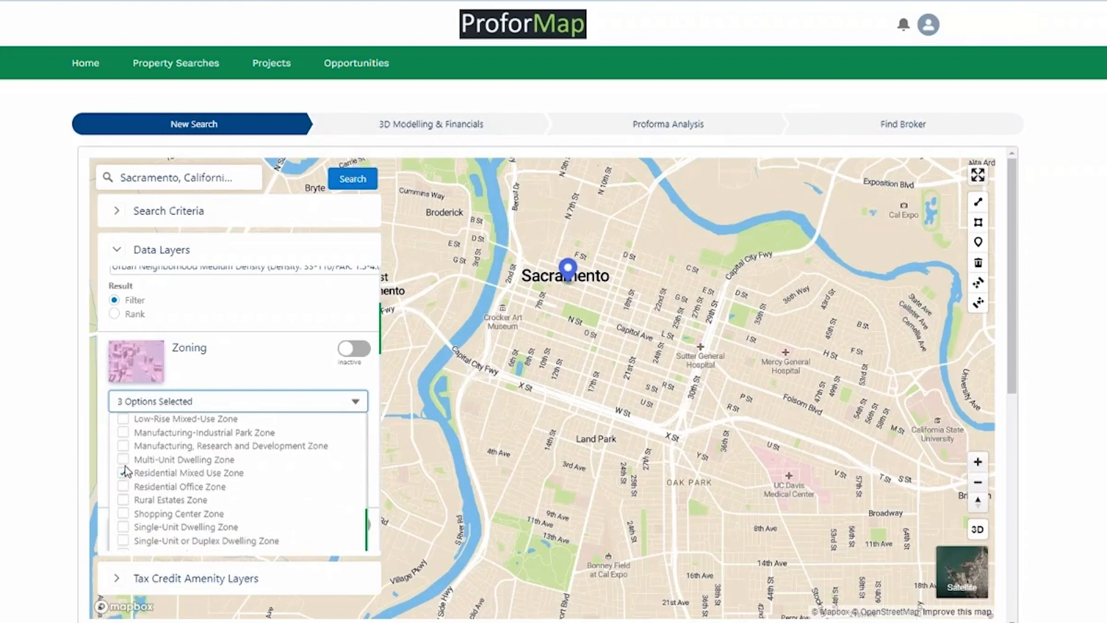
pyautogui.click(147, 461)
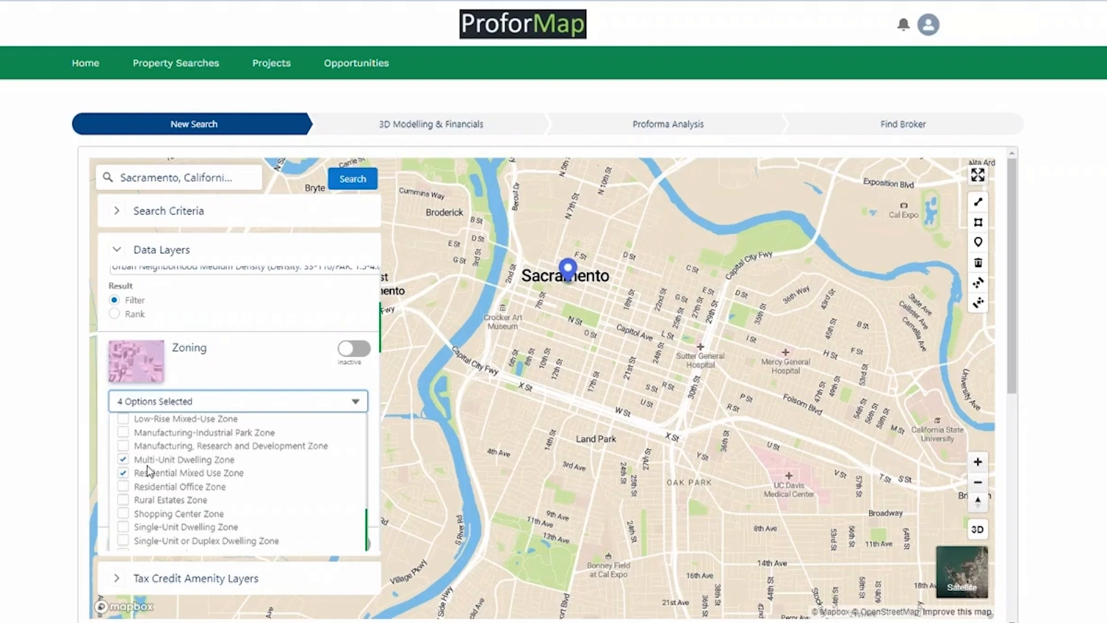
pyautogui.click(349, 406)
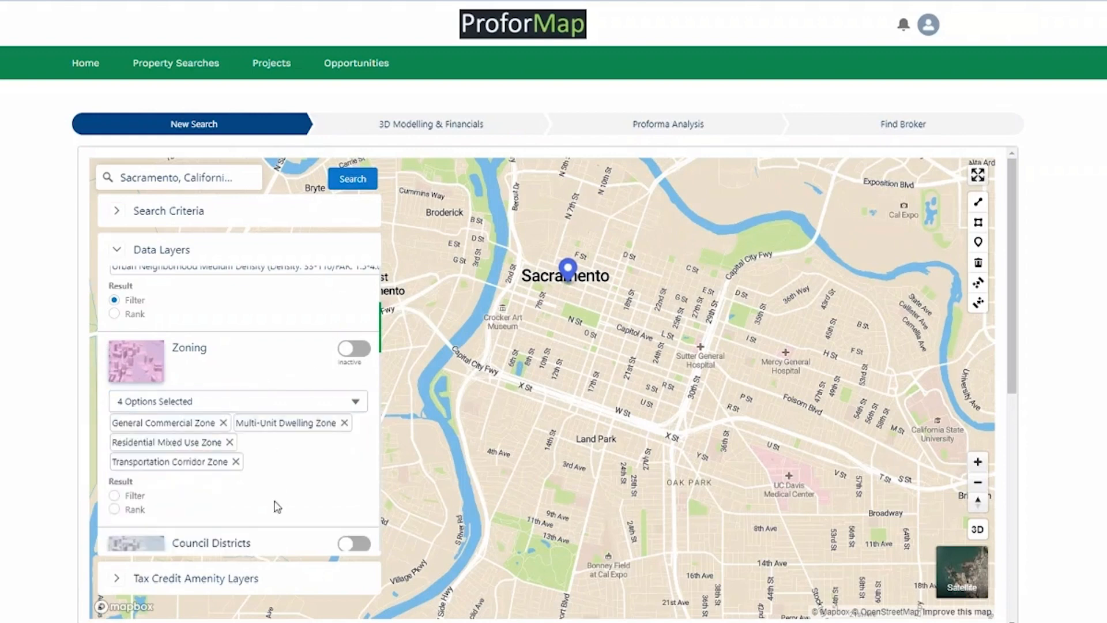
pyautogui.scroll(-4, 169, 329)
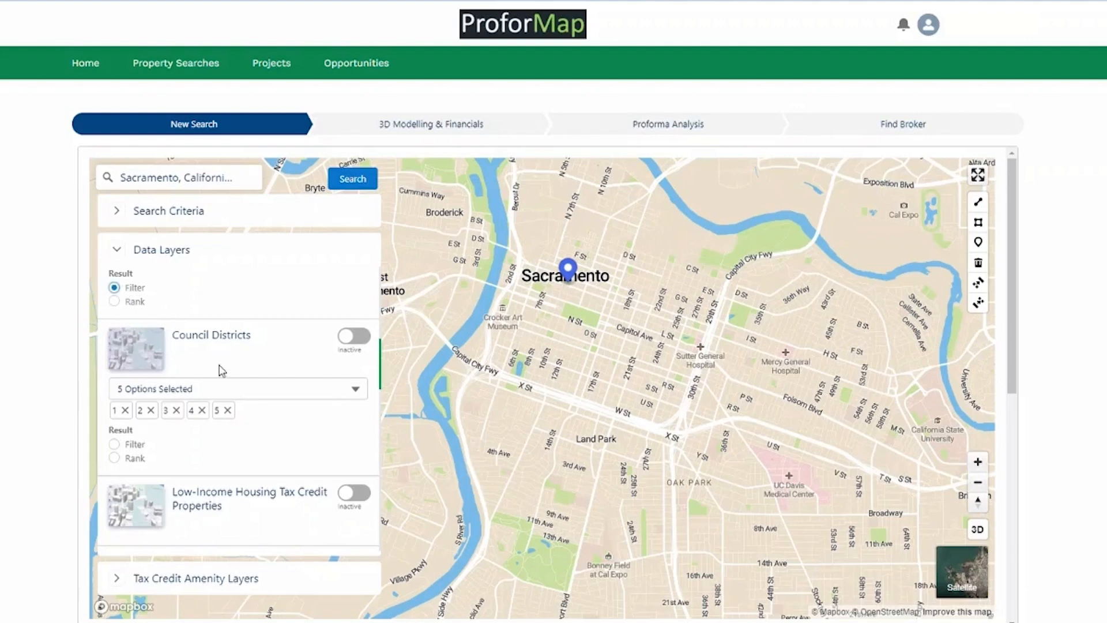
# Preview the council district boundaries, then tick districts 6–8 so all eight are selected.
pyautogui.scroll(-1, 304, 444)
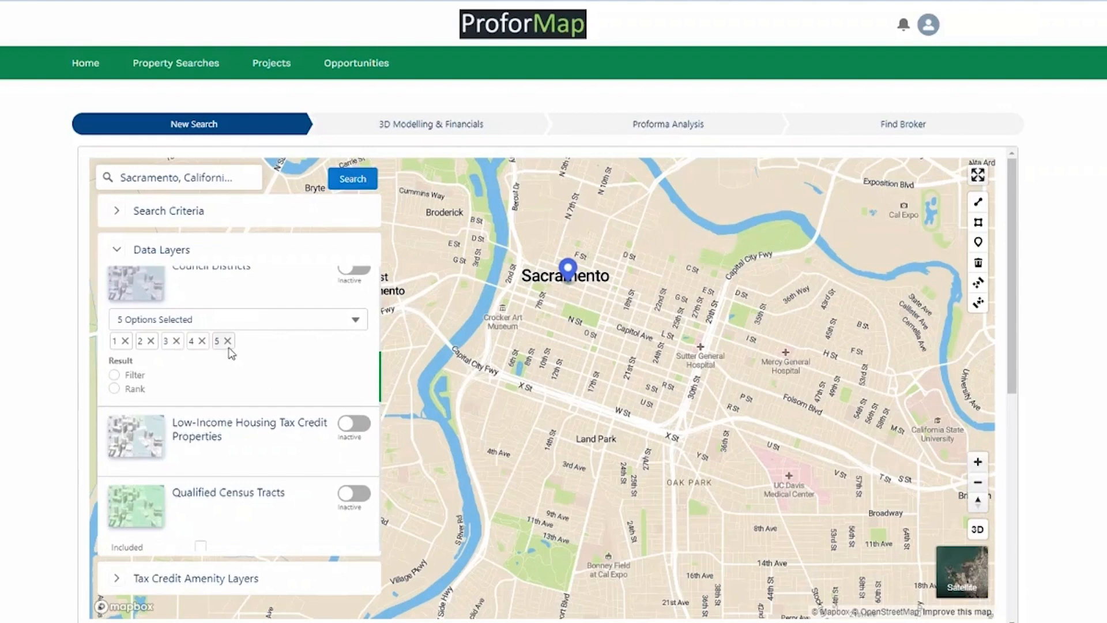
pyautogui.scroll(1, 279, 338)
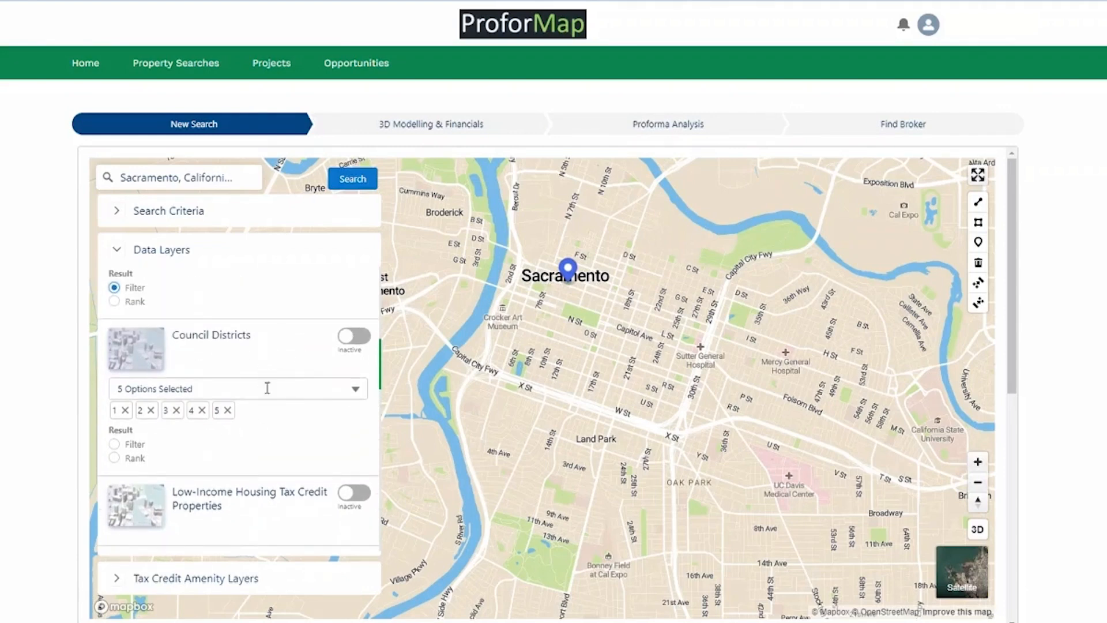
pyautogui.click(353, 336)
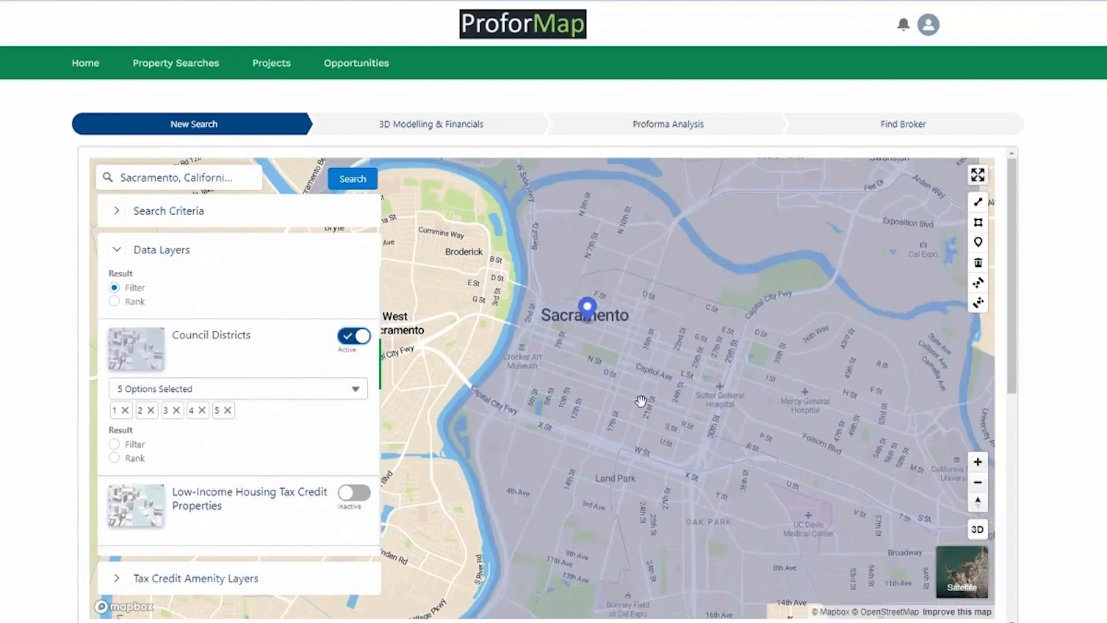
pyautogui.scroll(-2, 642, 400)
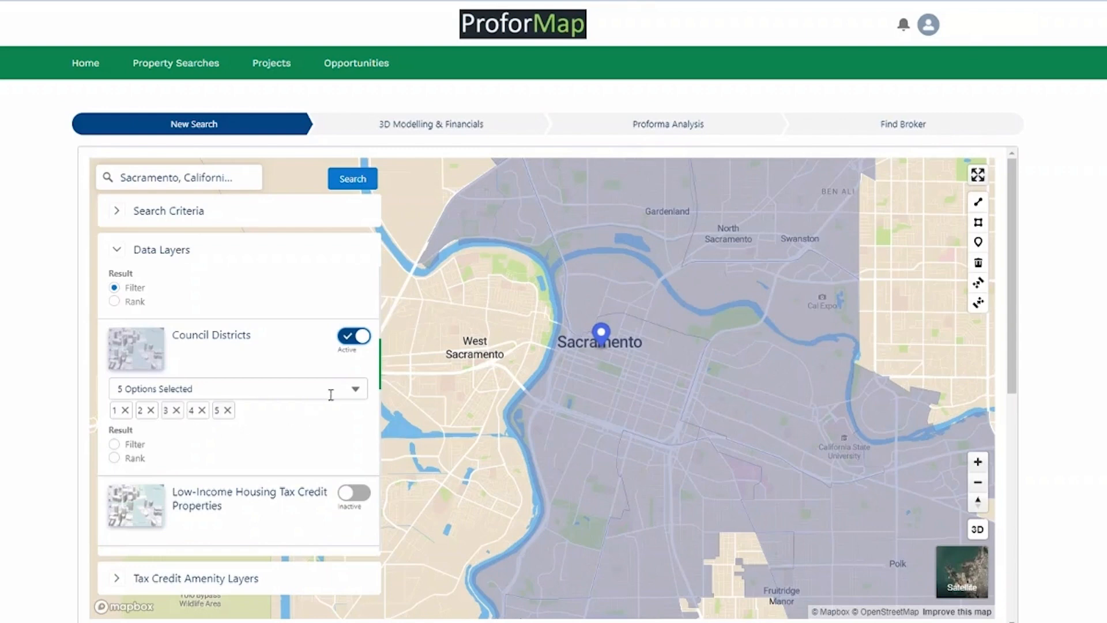
pyautogui.click(353, 337)
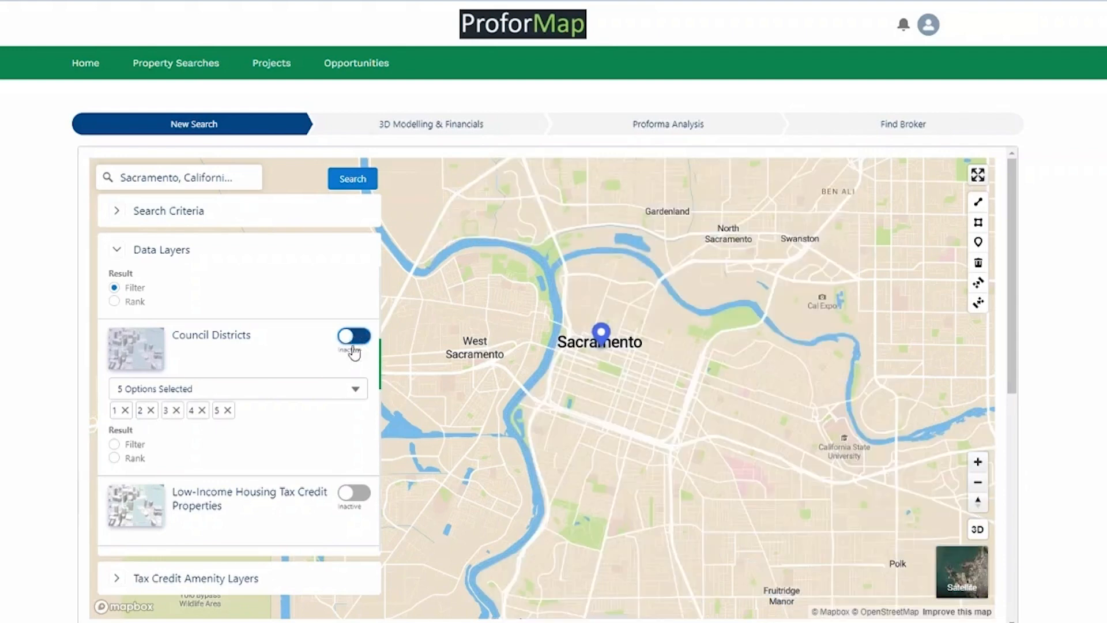
pyautogui.click(314, 388)
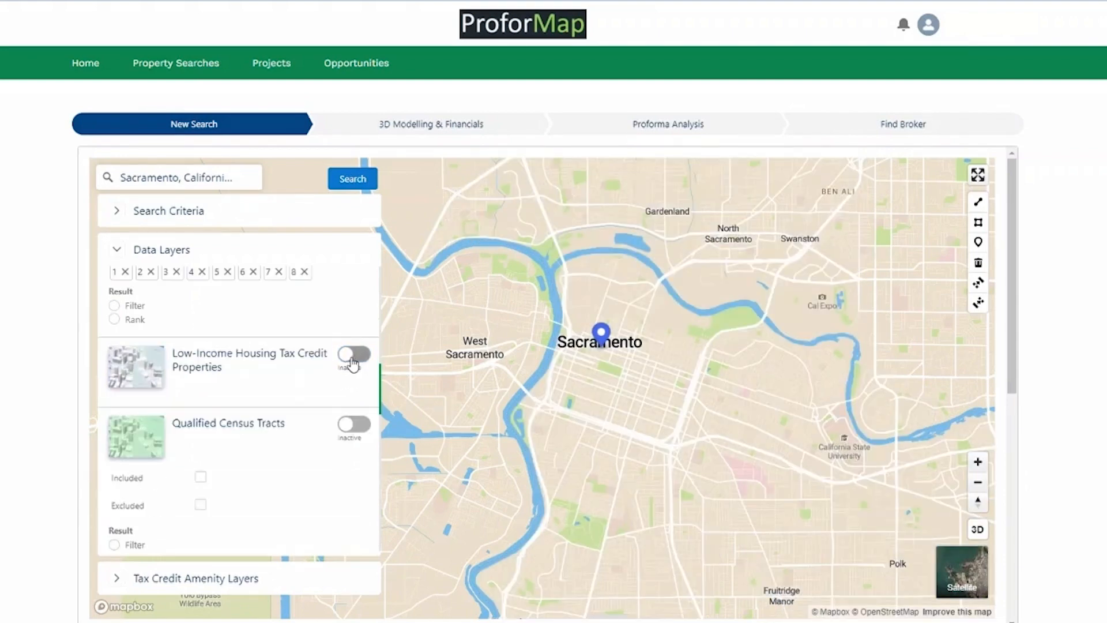
pyautogui.click(353, 354)
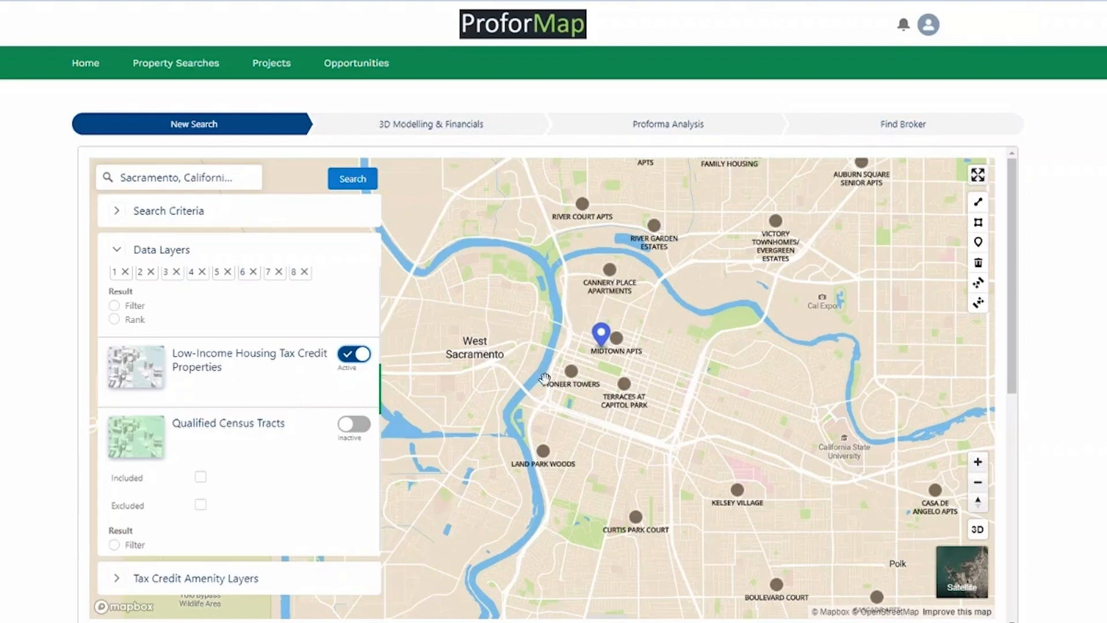
# Zoom into downtown Sacramento near the State Capitol and inspect it in 3D satellite view.
pyautogui.scroll(5, 646, 392)
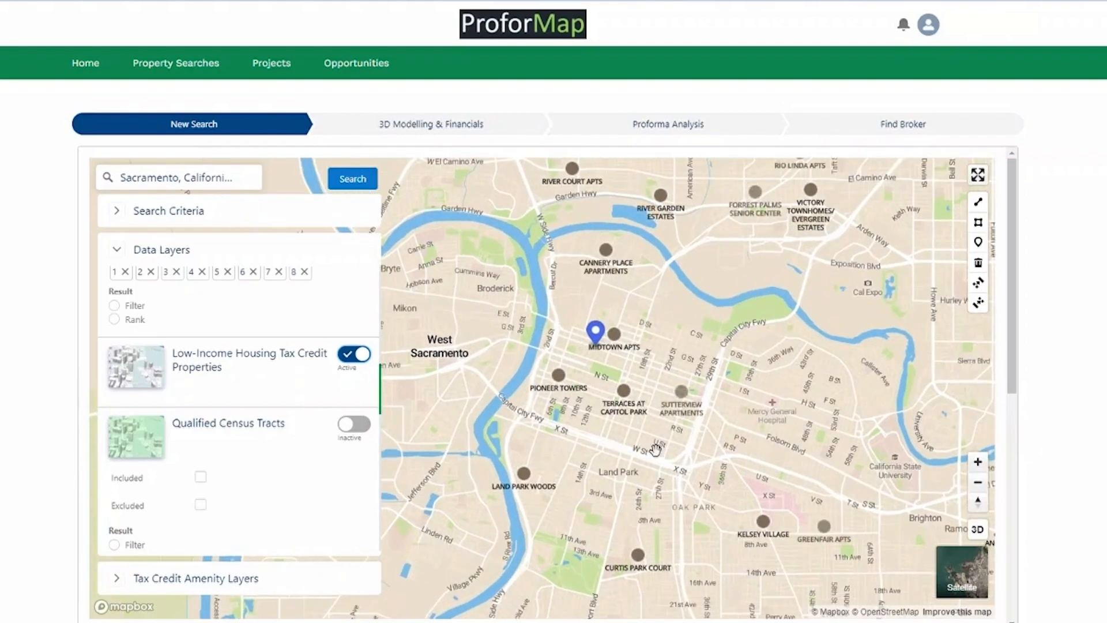
pyautogui.moveTo(624, 410); pyautogui.dragTo(712, 448)
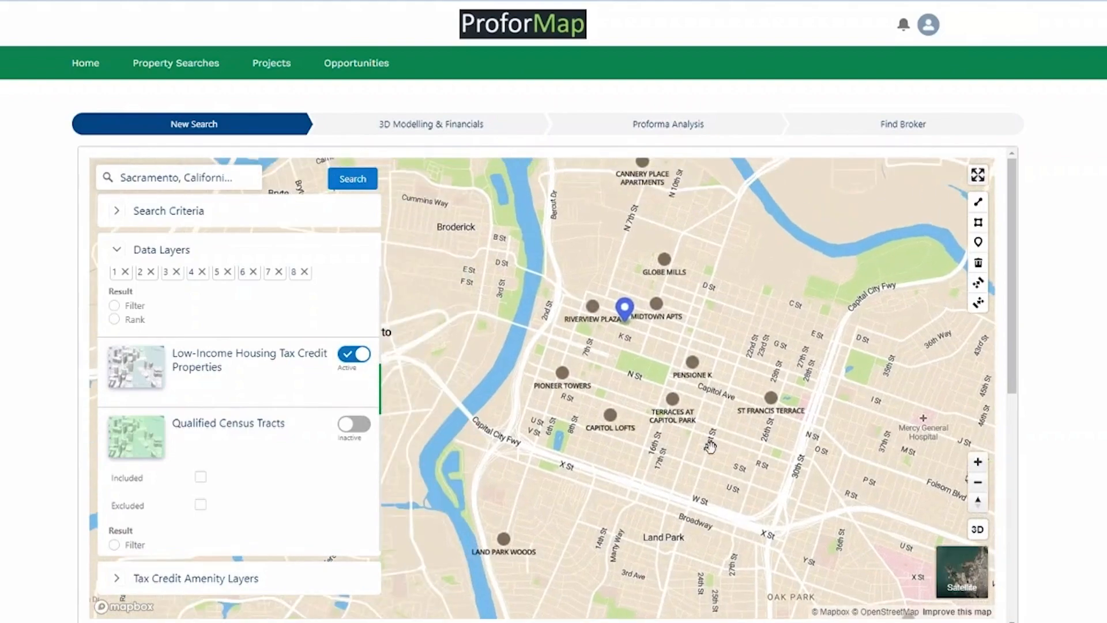
pyautogui.scroll(3, 666, 403)
pyautogui.click(962, 572)
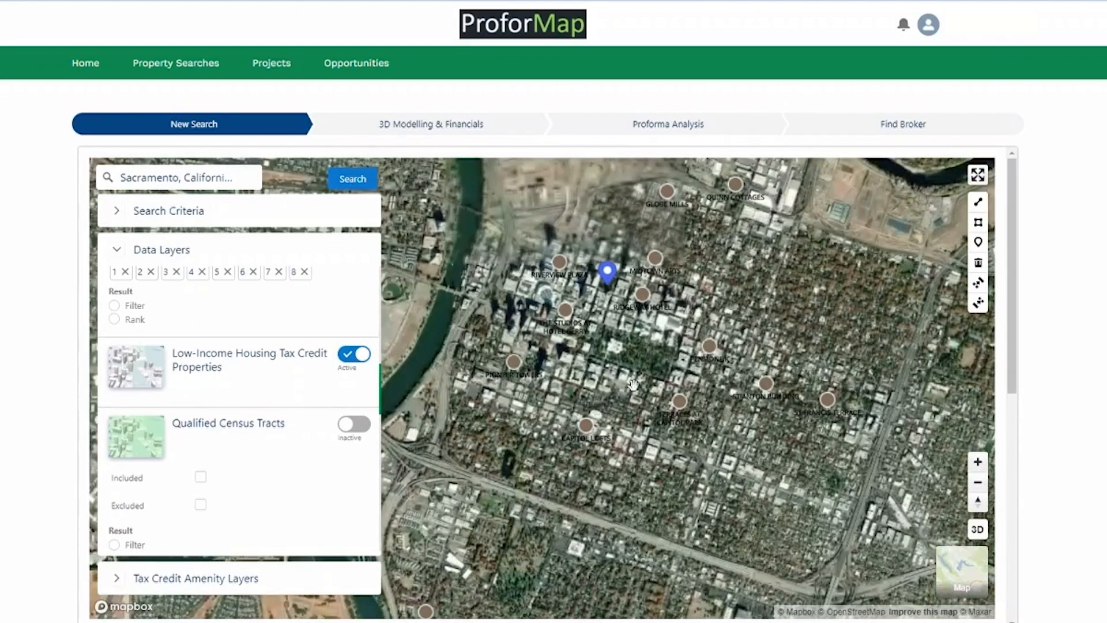
pyautogui.scroll(5, 651, 329)
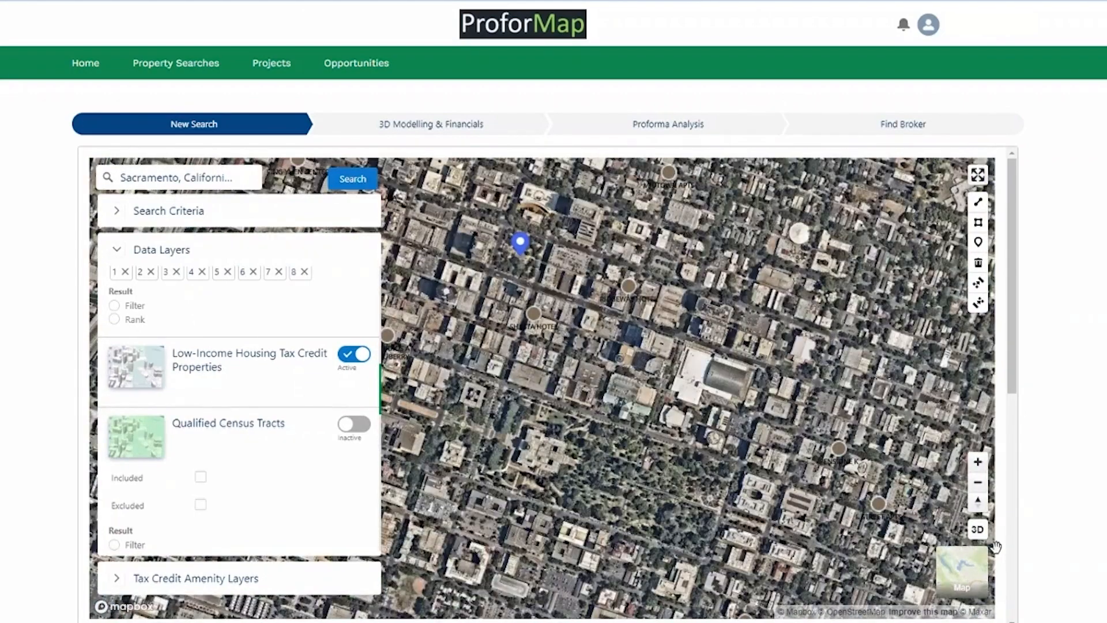
pyautogui.click(977, 528)
pyautogui.scroll(4, 632, 354)
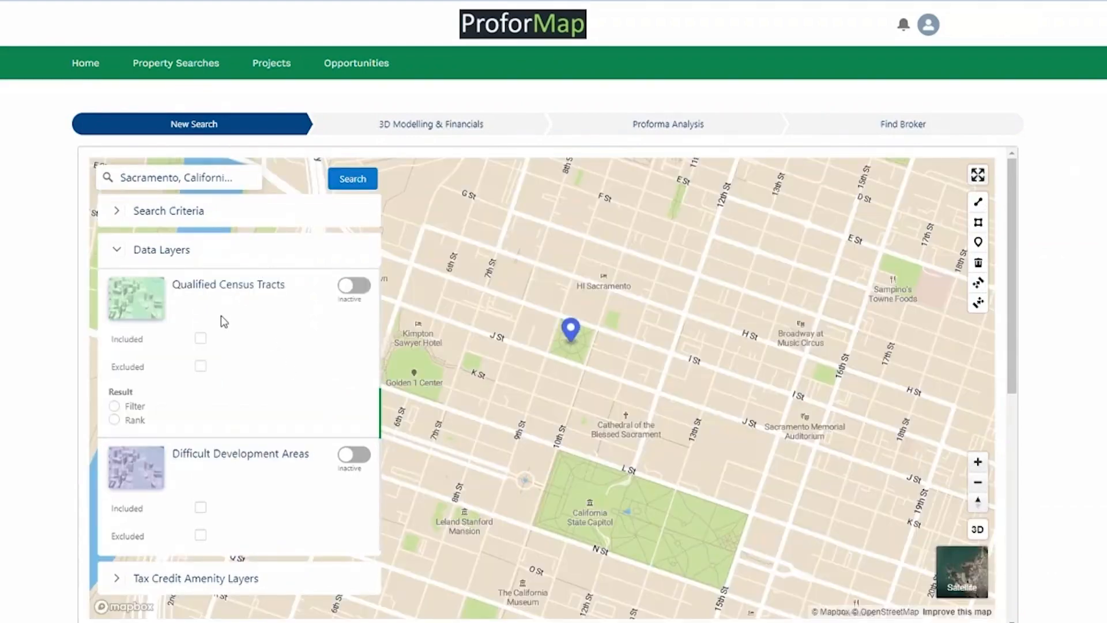
# Preview the green Qualified Census Tracts, limit them to included tracts, and hide the overlay.
pyautogui.click(349, 285)
pyautogui.scroll(-3, 519, 392)
pyautogui.scroll(-1, 548, 409)
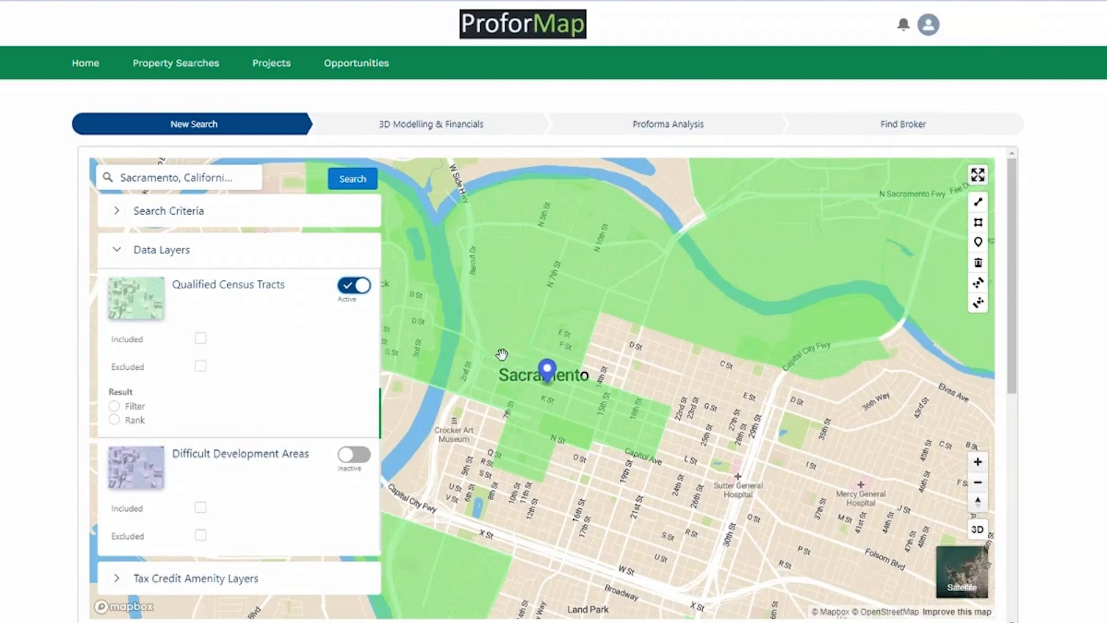
pyautogui.moveTo(501, 353); pyautogui.dragTo(597, 369)
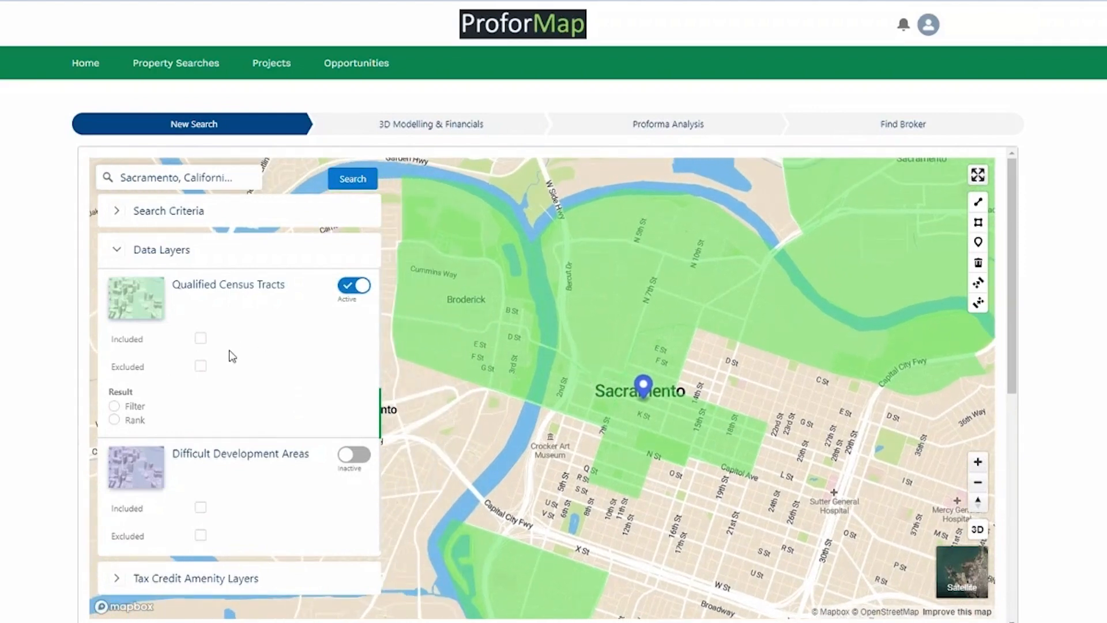
pyautogui.click(200, 339)
pyautogui.click(359, 286)
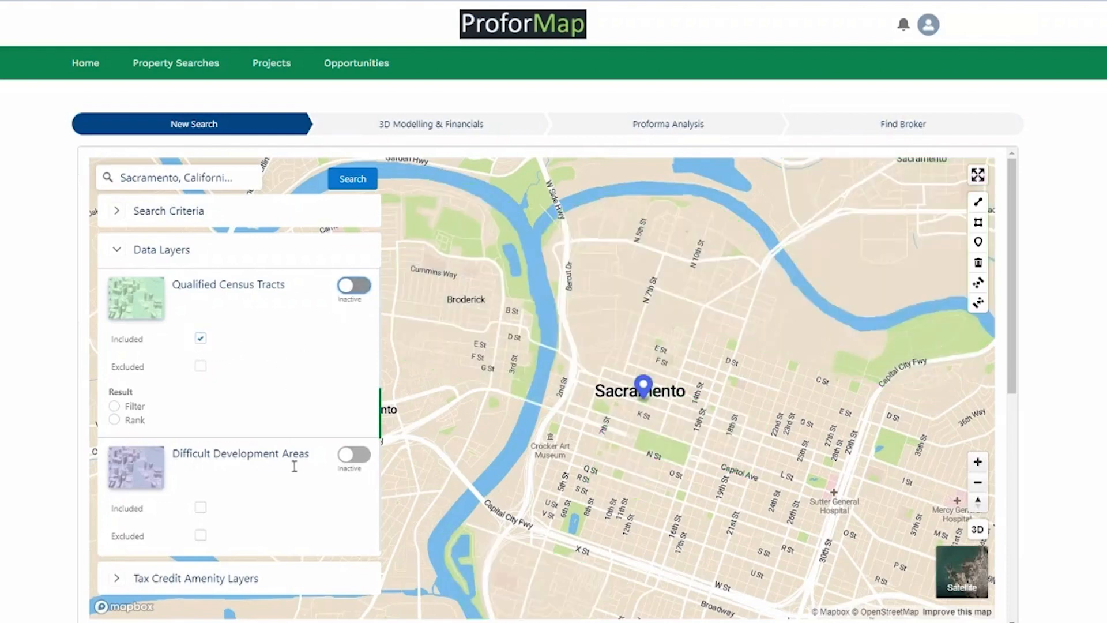
# Survey the purple Difficult Development Areas east of downtown, mark them Included, then hide them.
pyautogui.click(342, 454)
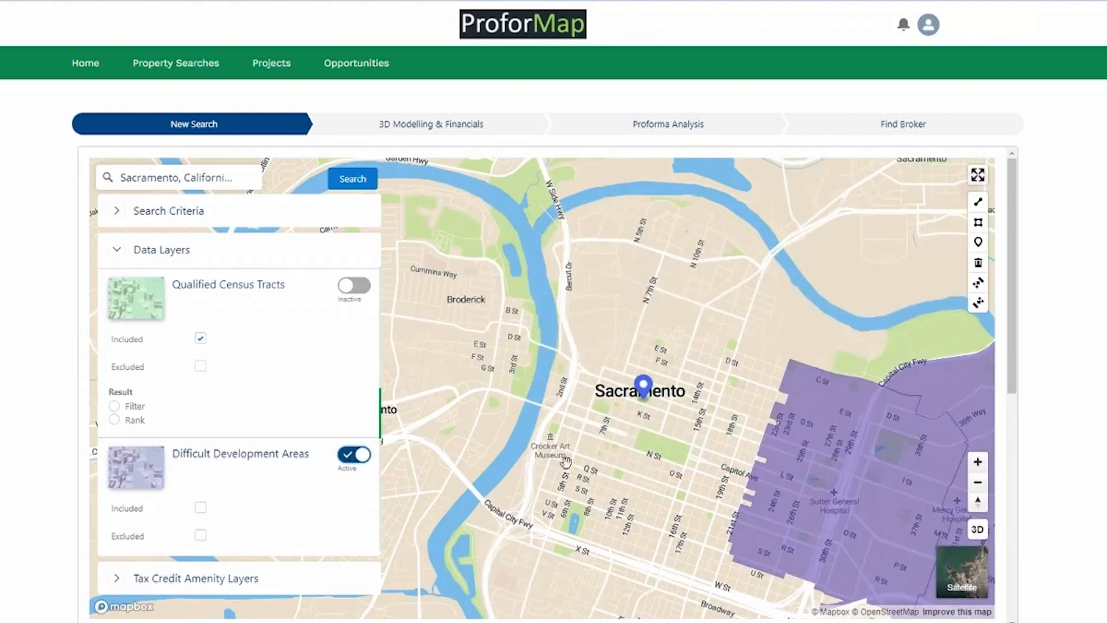
pyautogui.moveTo(751, 469); pyautogui.dragTo(618, 382)
pyautogui.scroll(-2, 618, 382)
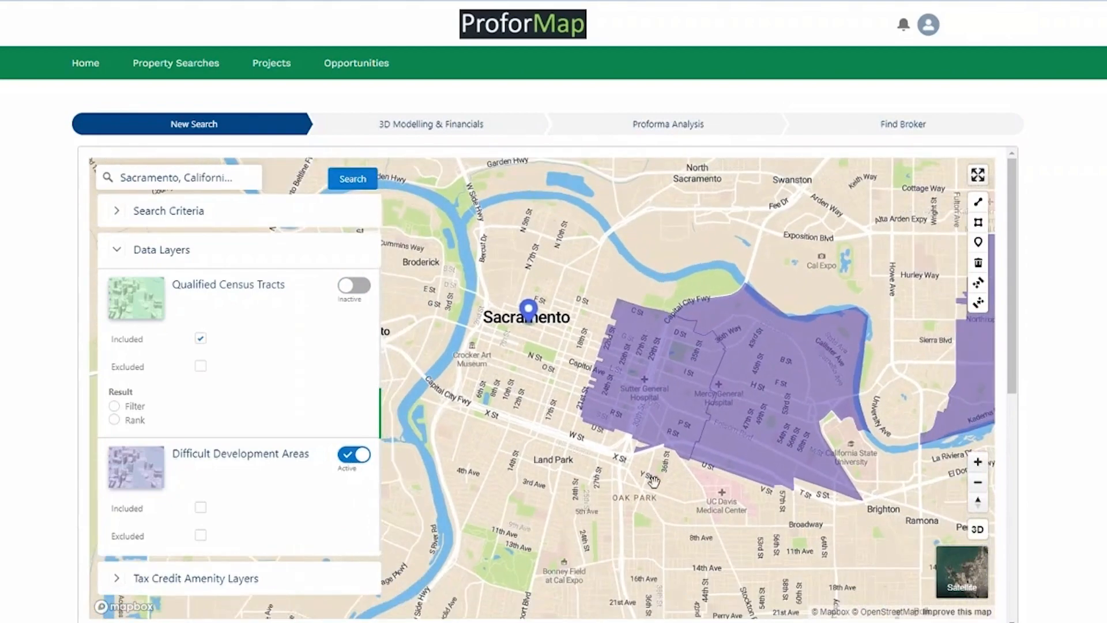
pyautogui.moveTo(661, 512); pyautogui.dragTo(503, 596)
pyautogui.scroll(-2, 593, 452)
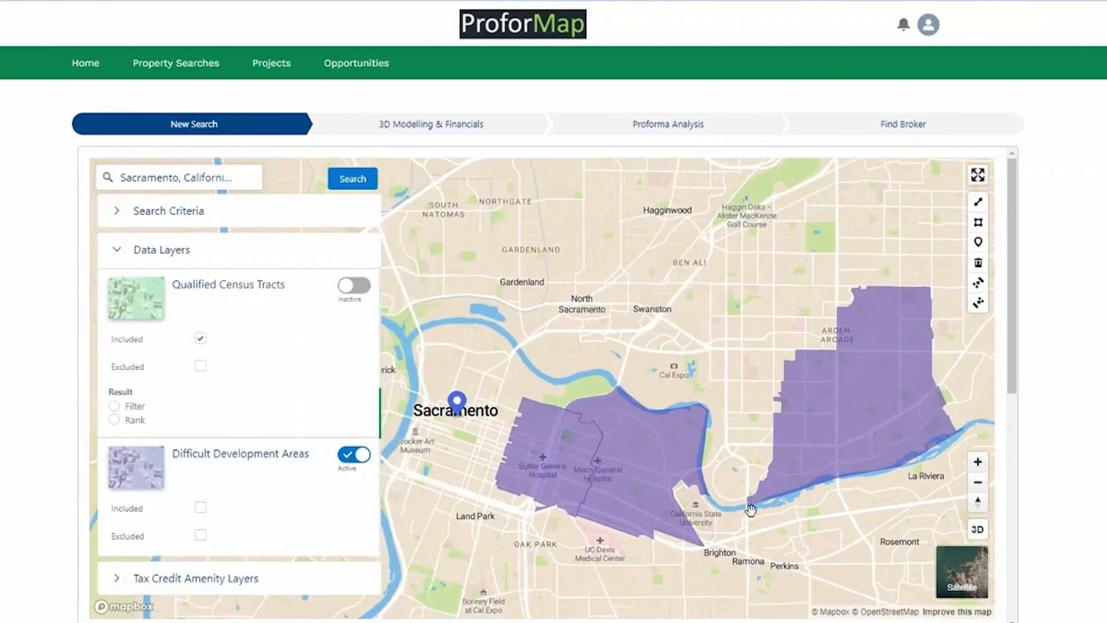
pyautogui.moveTo(595, 451); pyautogui.dragTo(699, 398)
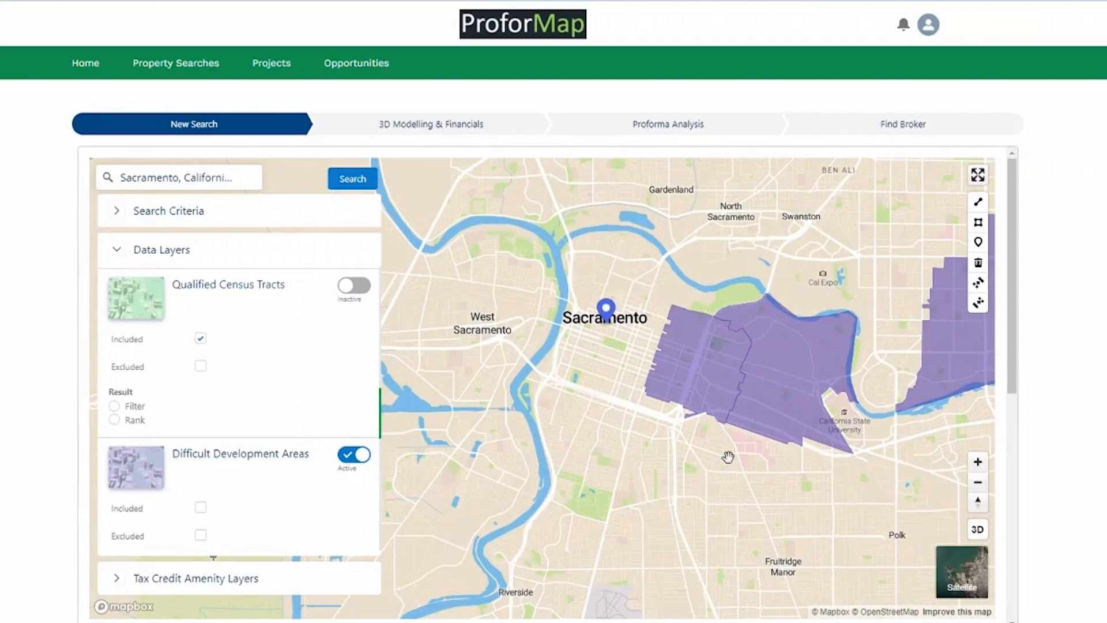
pyautogui.scroll(2, 727, 455)
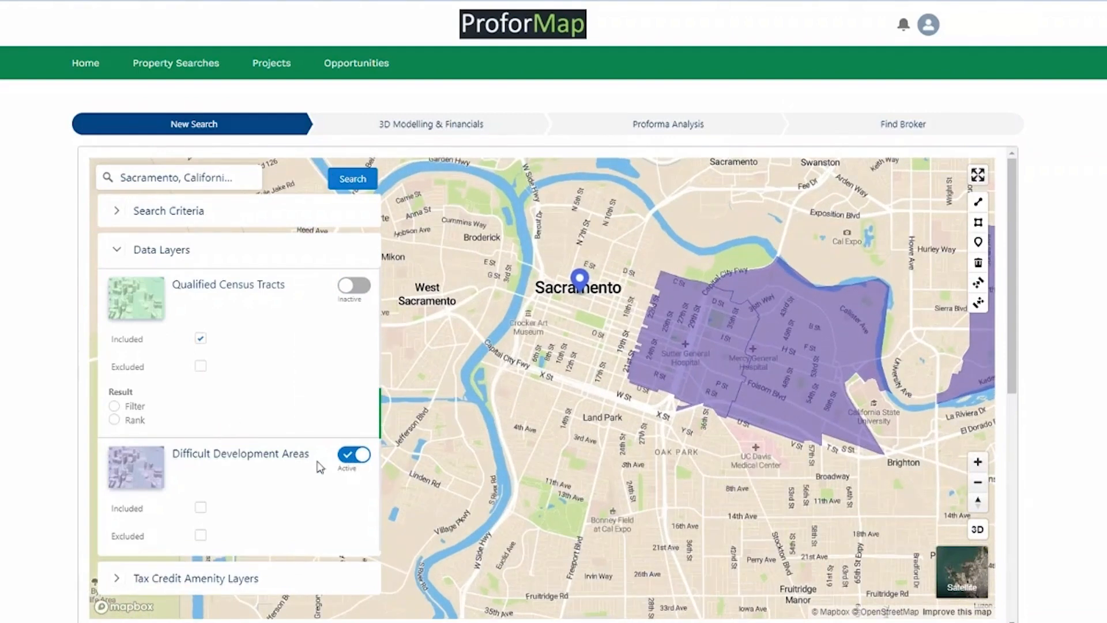
pyautogui.click(200, 507)
pyautogui.click(360, 459)
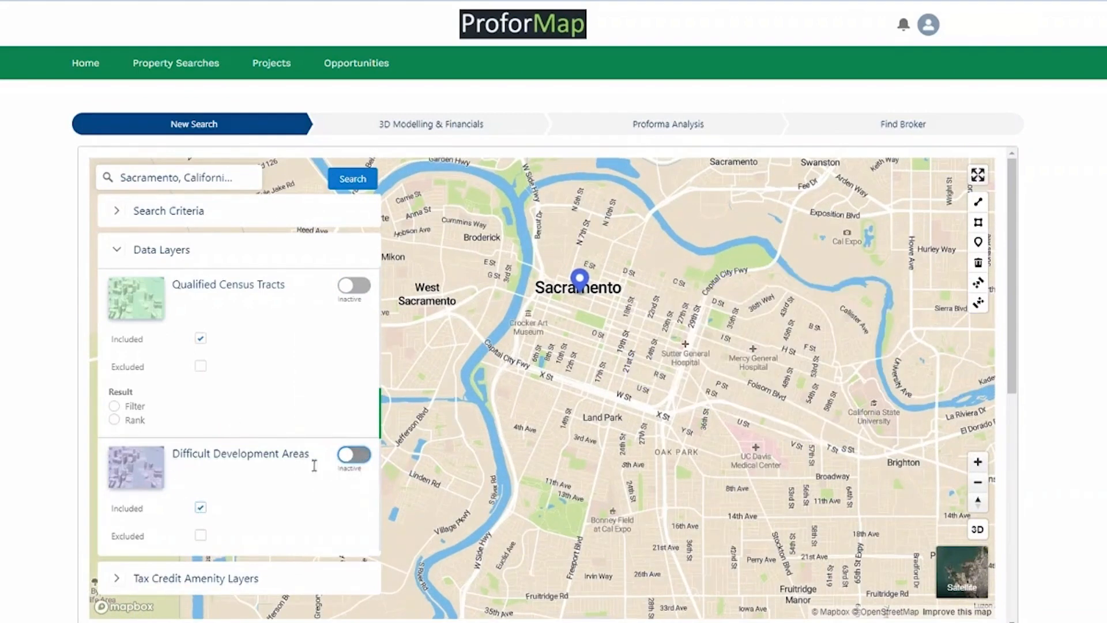
pyautogui.scroll(-1, 252, 404)
pyautogui.scroll(-2, 254, 404)
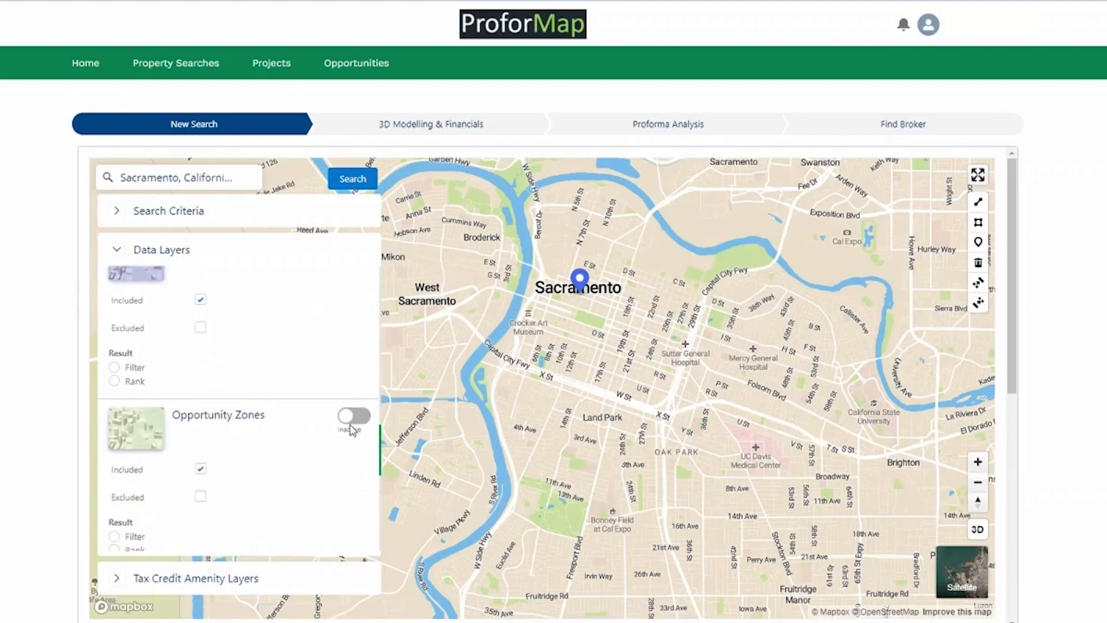
# Survey the green Opportunity Zones, untick Included, and switch the overlay off.
pyautogui.click(352, 417)
pyautogui.scroll(-5, 607, 448)
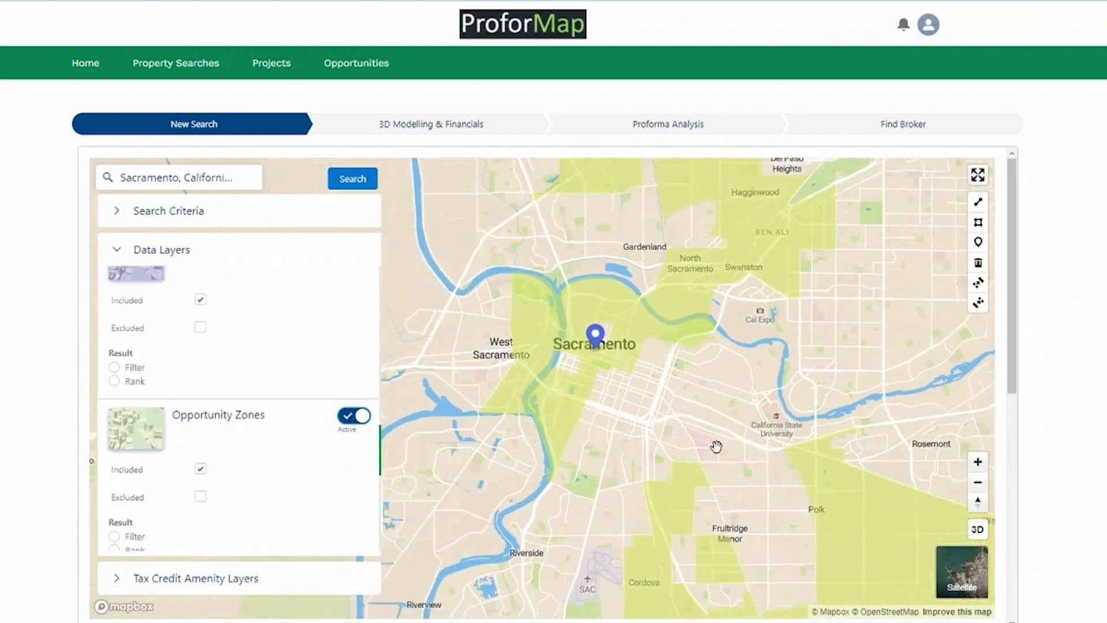
pyautogui.moveTo(684, 384); pyautogui.dragTo(650, 324)
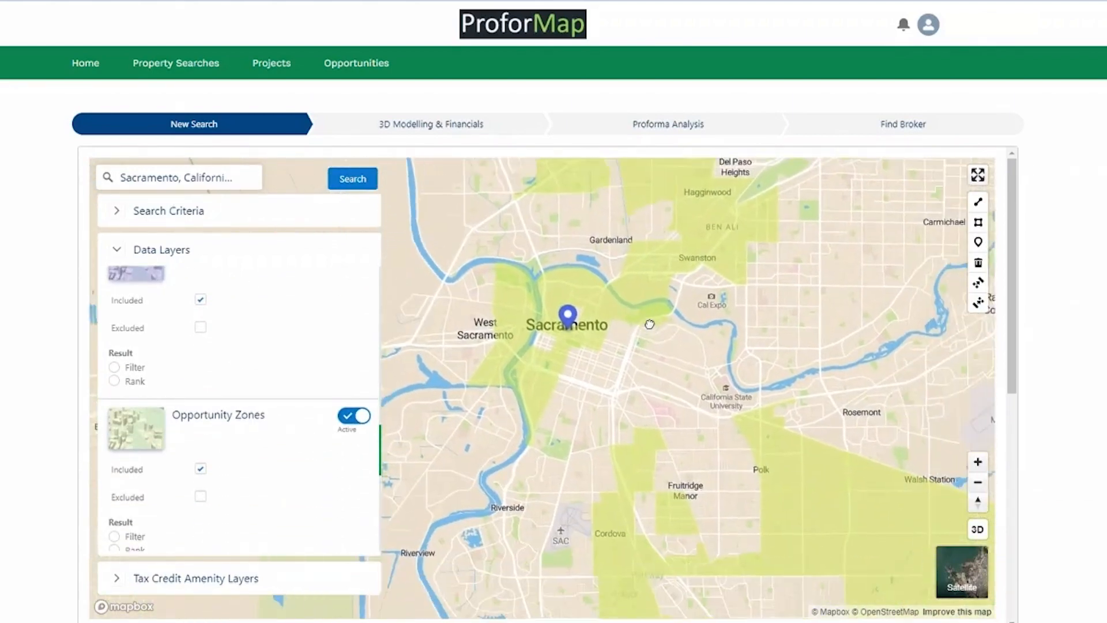
pyautogui.moveTo(606, 454); pyautogui.dragTo(608, 563)
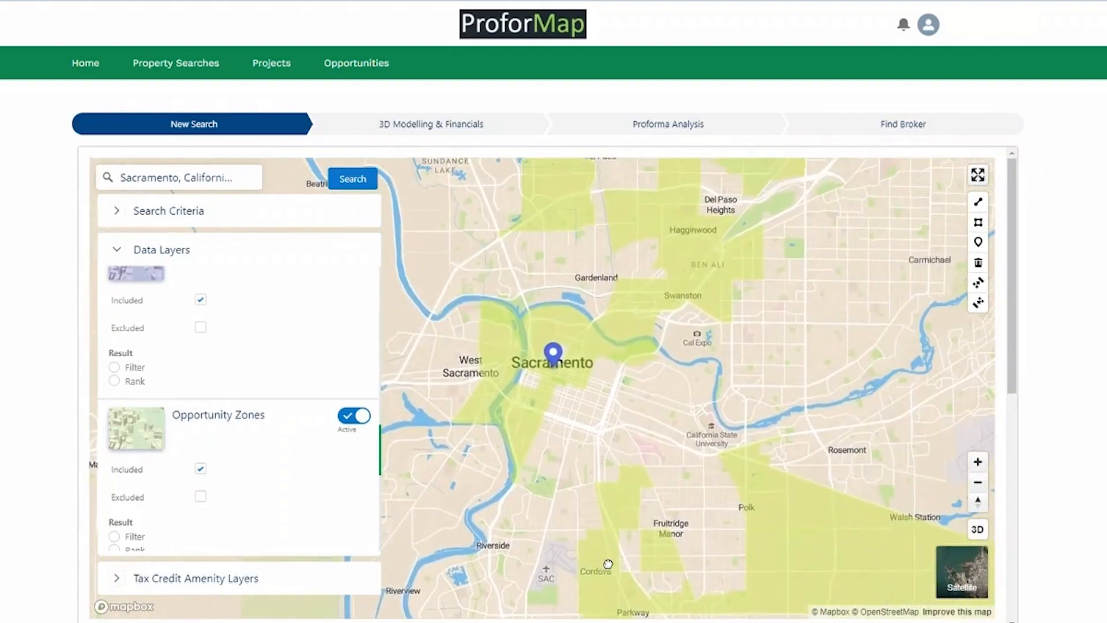
pyautogui.moveTo(613, 389); pyautogui.dragTo(639, 420)
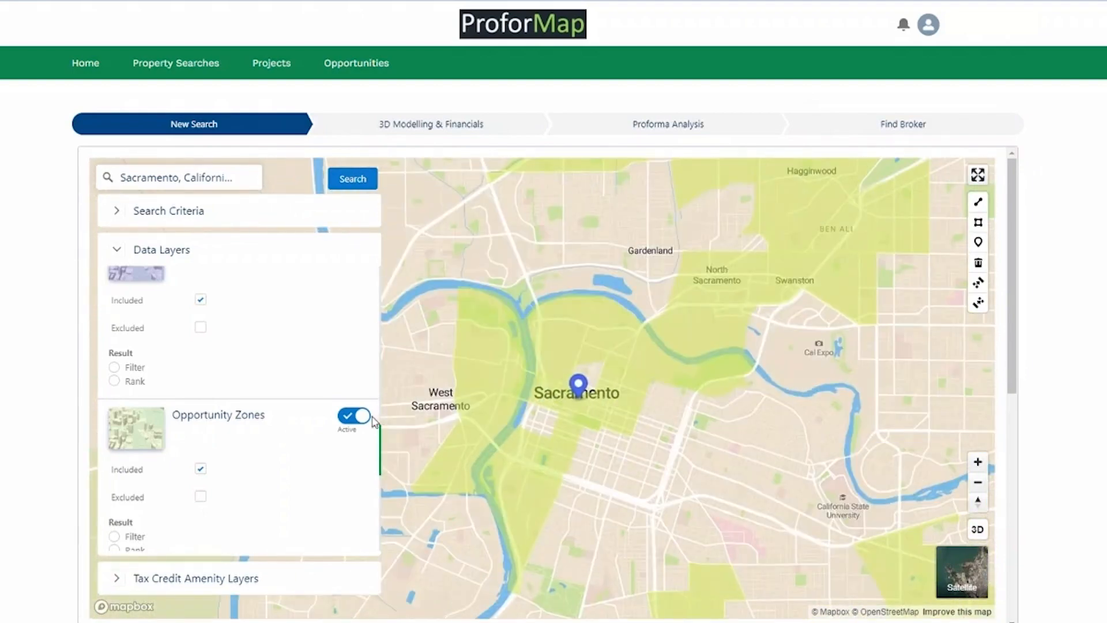
pyautogui.click(200, 468)
pyautogui.click(349, 417)
pyautogui.scroll(-5, 323, 424)
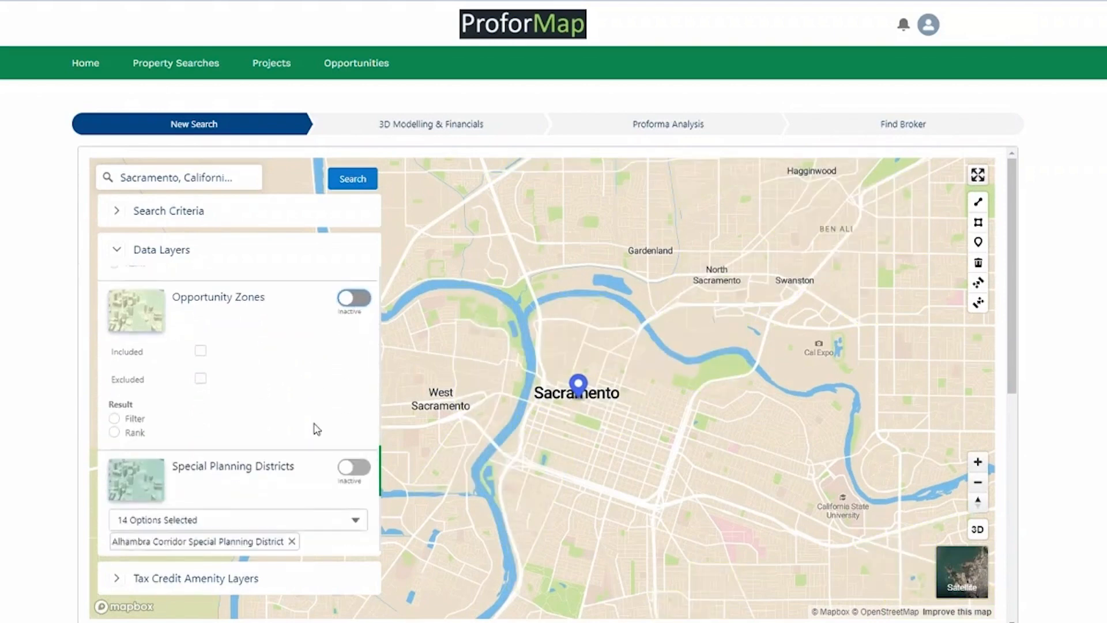
# Show Special Planning Districts, remove Alhambra Corridor, view the Broadway strip, then hide the overlay.
pyautogui.click(351, 379)
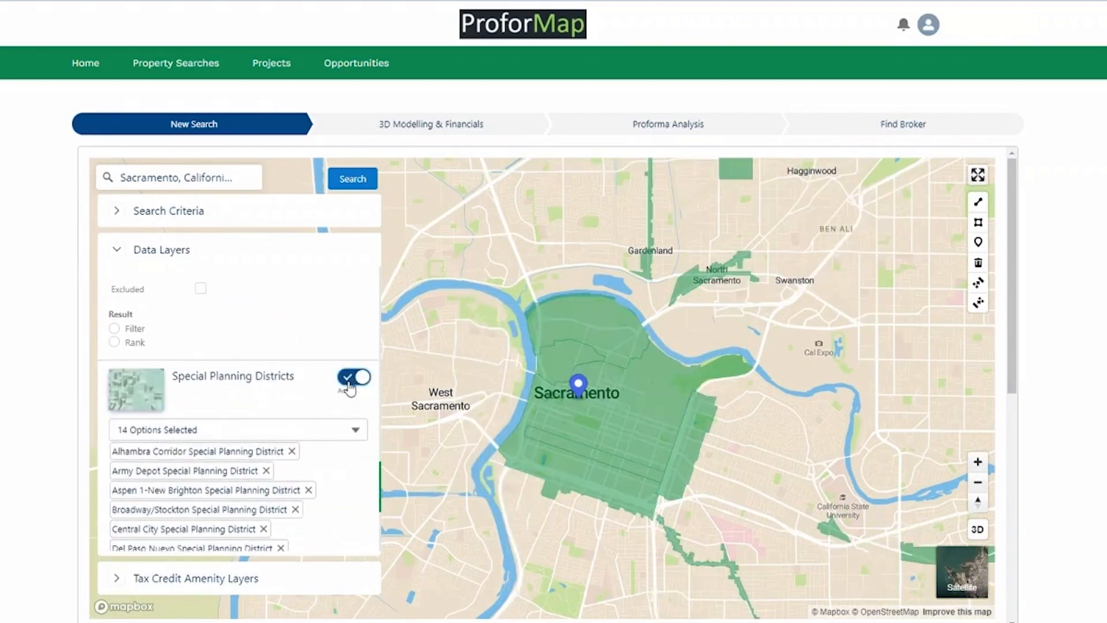
pyautogui.click(292, 451)
pyautogui.moveTo(632, 490); pyautogui.dragTo(524, 396)
pyautogui.moveTo(621, 538); pyautogui.dragTo(544, 355)
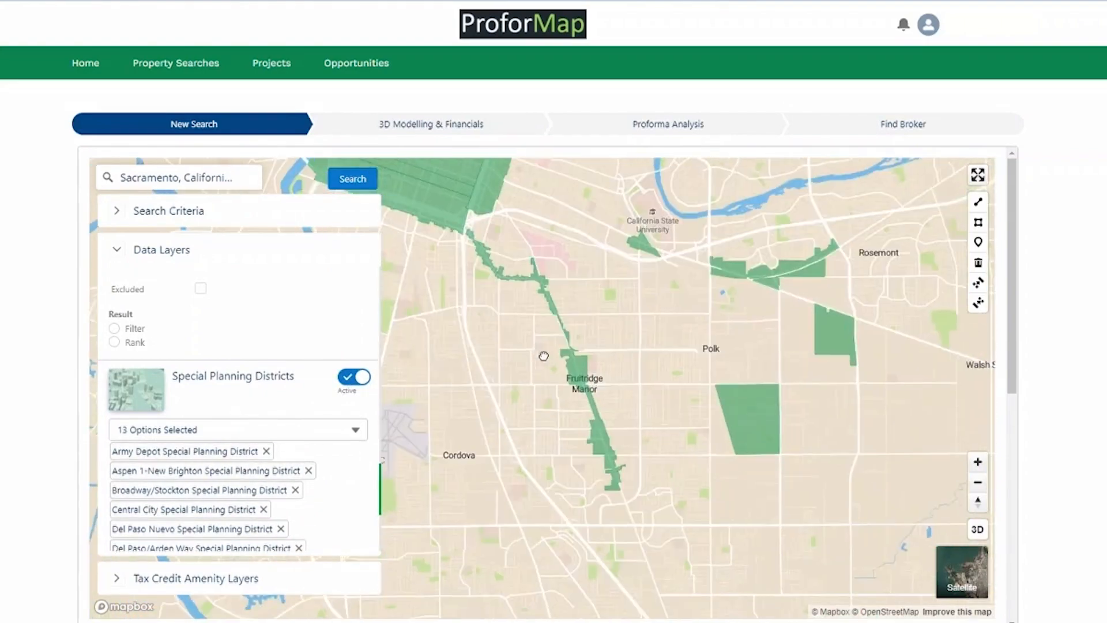
pyautogui.scroll(5, 544, 356)
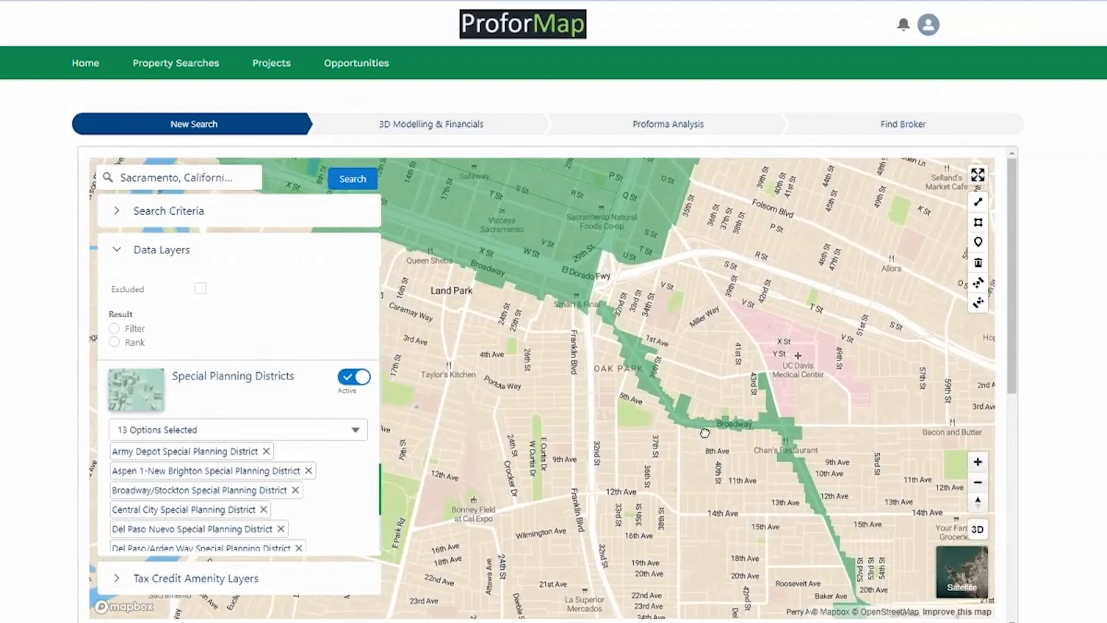
pyautogui.moveTo(704, 432); pyautogui.dragTo(819, 474)
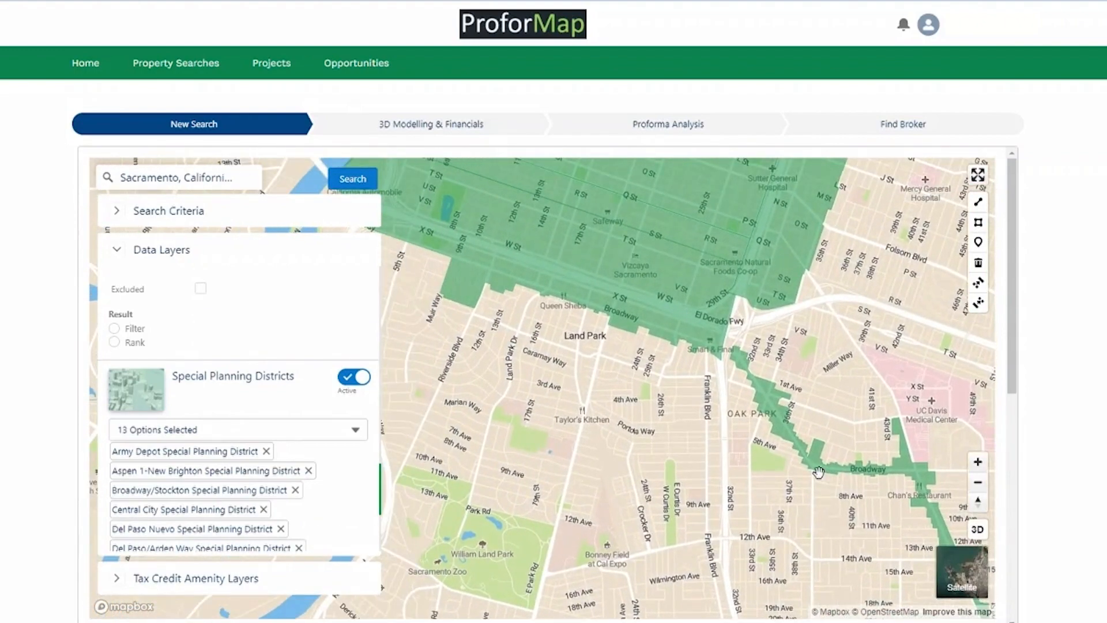
pyautogui.click(354, 377)
pyautogui.scroll(-1, 242, 434)
pyautogui.scroll(2, 243, 434)
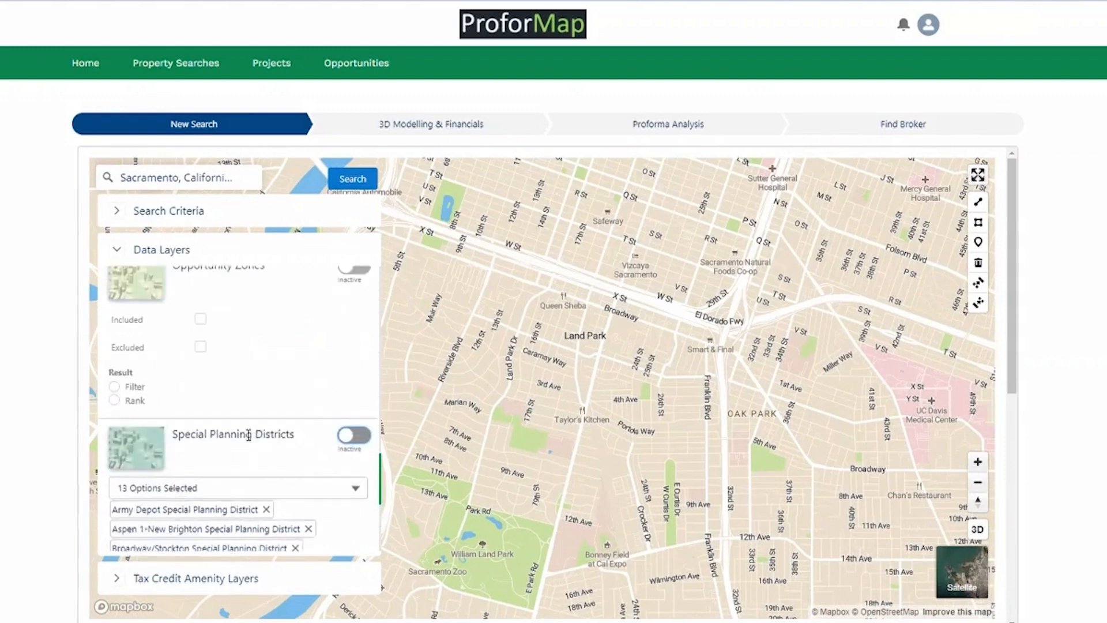
pyautogui.scroll(4, 249, 435)
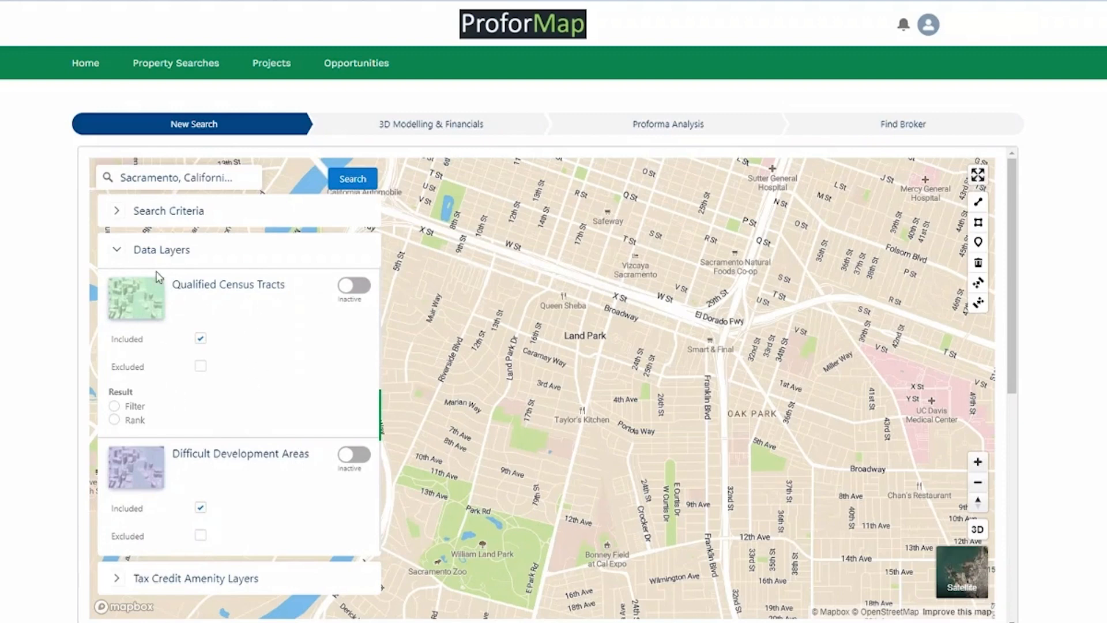
# Collapse Data Layers and expand the Tax Credit Amenity Layers section to review its options.
pyautogui.click(117, 250)
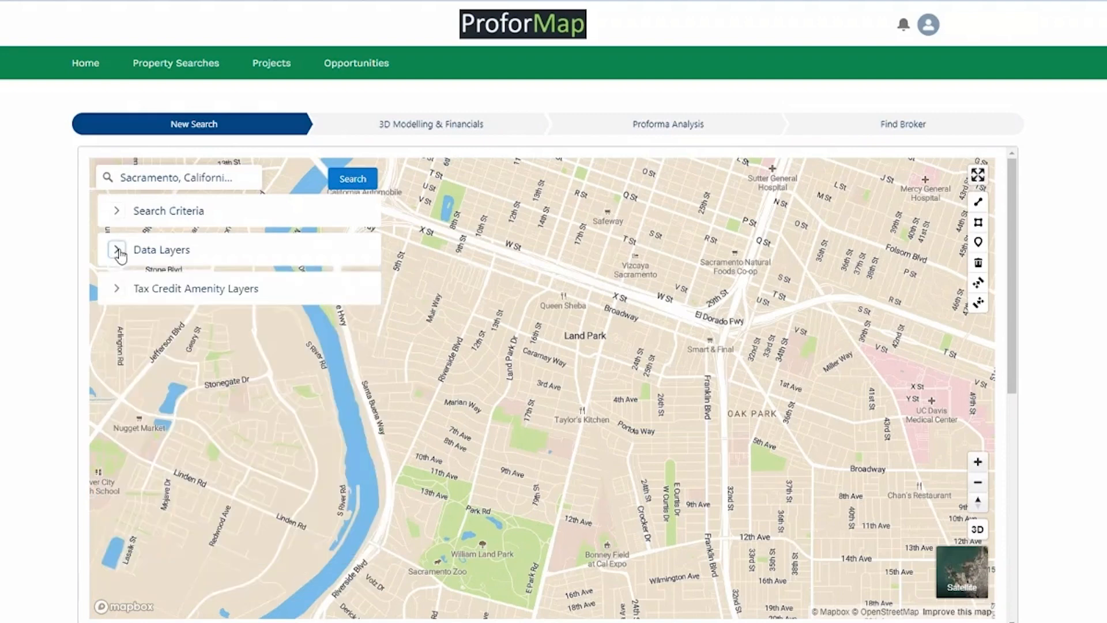
pyautogui.click(118, 290)
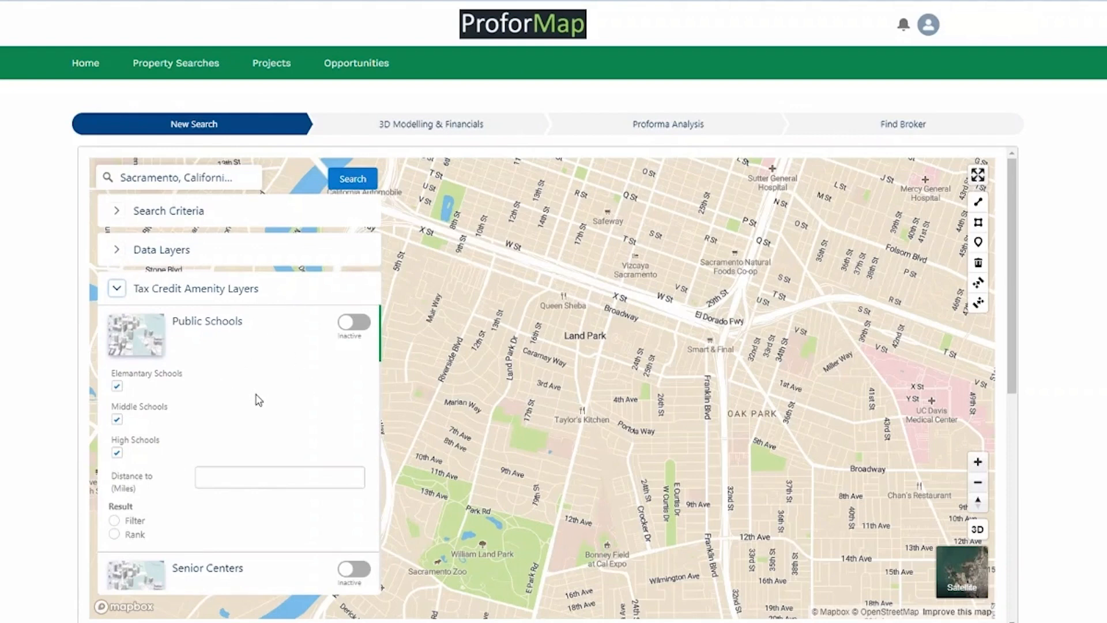
pyautogui.scroll(-2, 254, 395)
pyautogui.scroll(2, 255, 395)
pyautogui.scroll(-7, 257, 387)
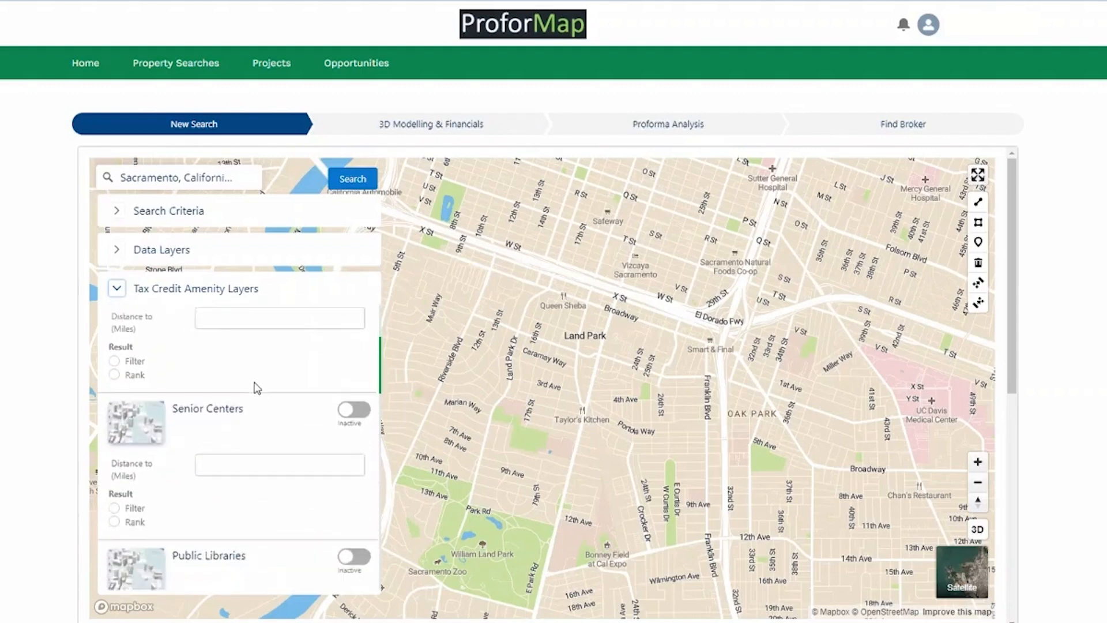
pyautogui.scroll(-4, 257, 388)
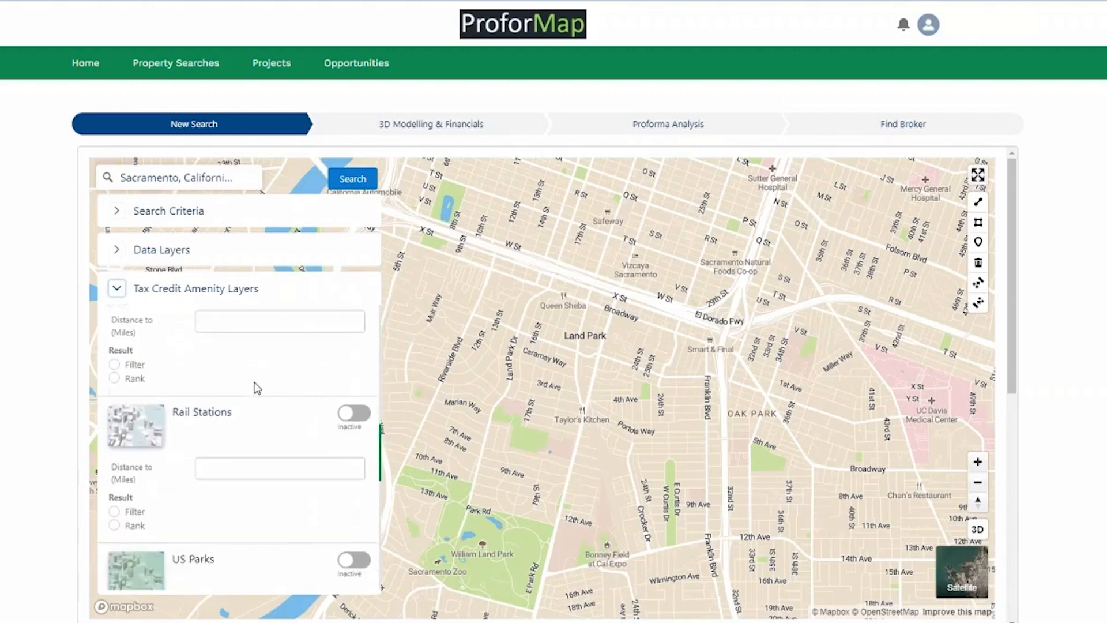
pyautogui.scroll(2, 267, 410)
pyautogui.scroll(7, 267, 410)
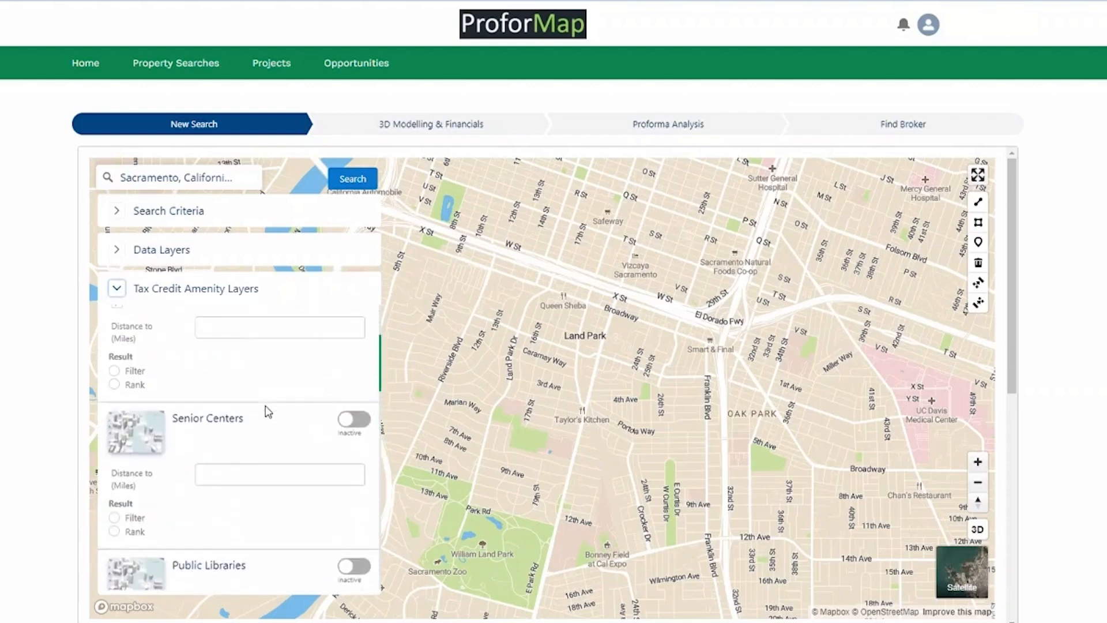
# Show Public Schools on the map with a 2-mile distance.
pyautogui.click(347, 324)
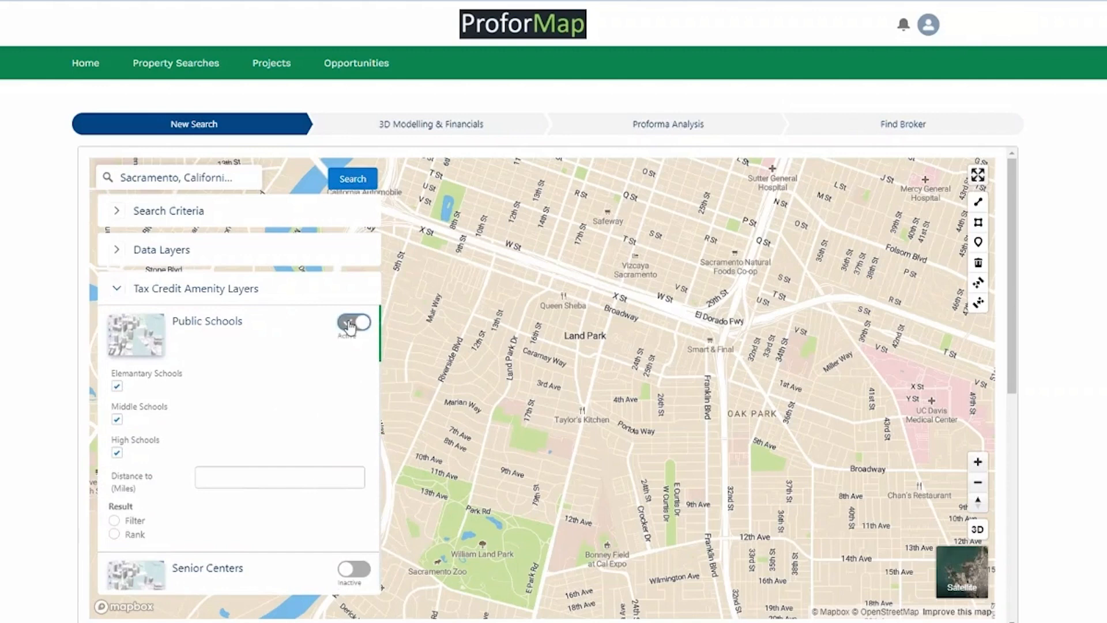
pyautogui.click(271, 478)
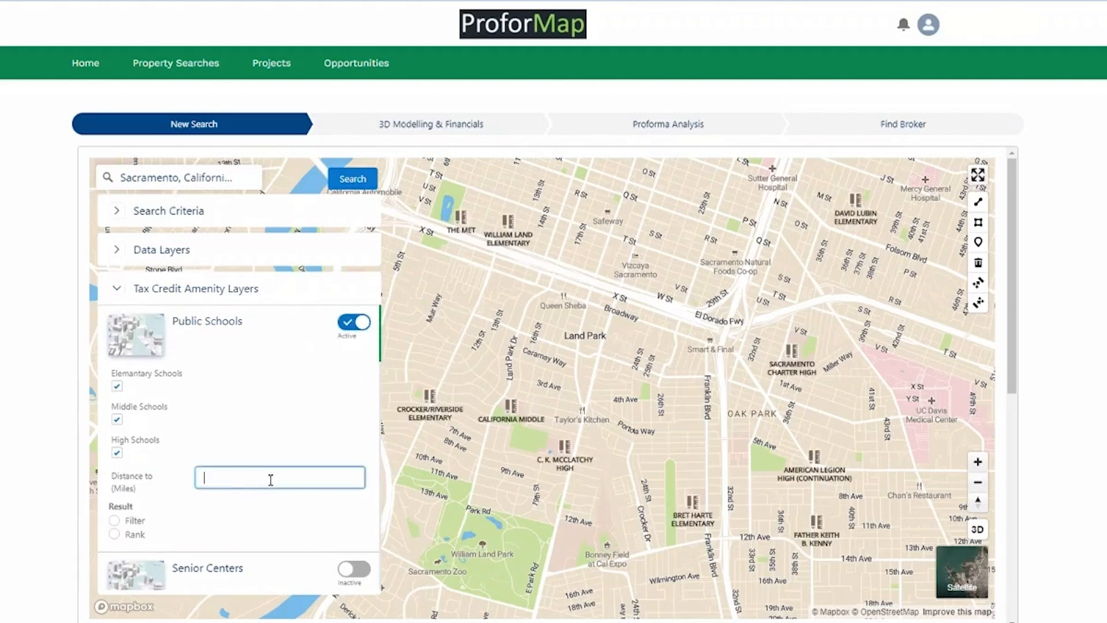
pyautogui.click(240, 410)
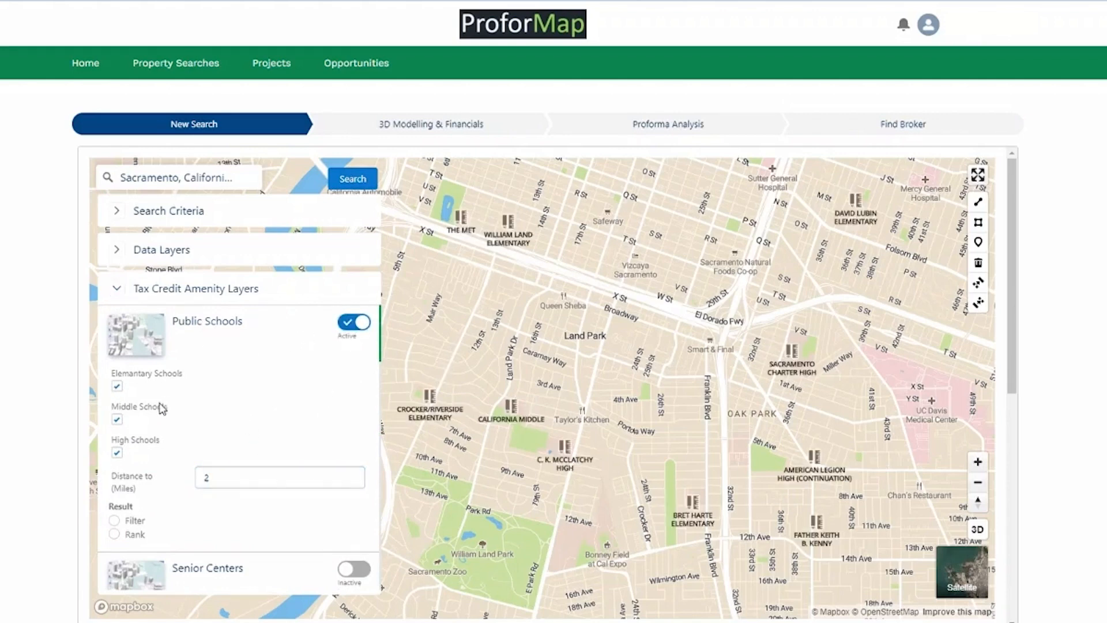
pyautogui.scroll(-3, 346, 438)
# Preview the Senior Centers and Public Libraries layers, then turn both back off.
pyautogui.click(354, 430)
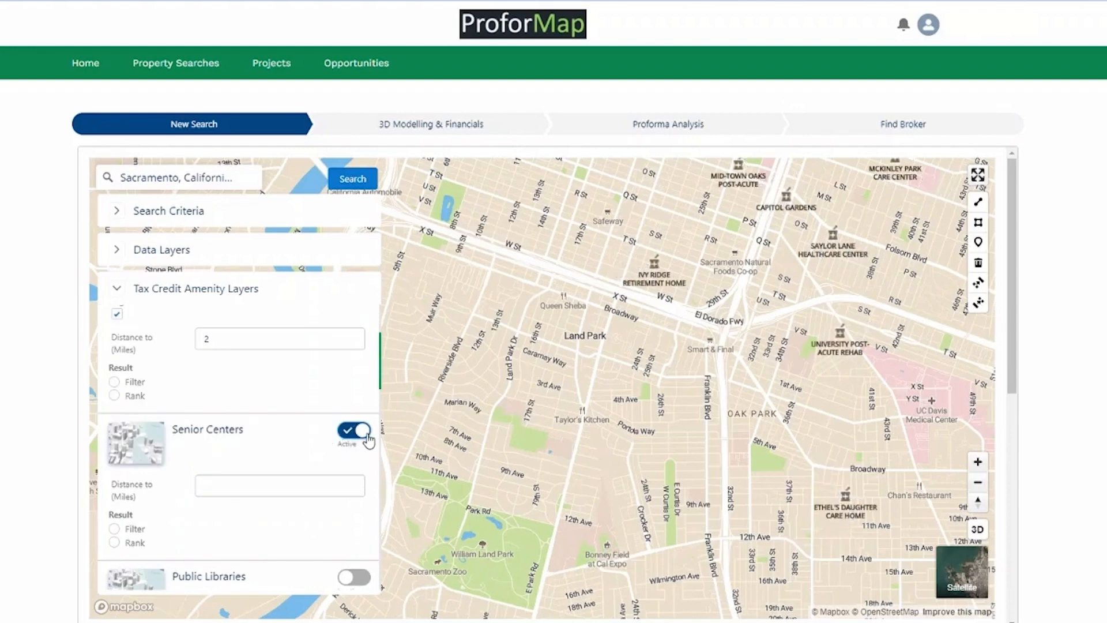
pyautogui.click(366, 437)
pyautogui.scroll(-3, 340, 432)
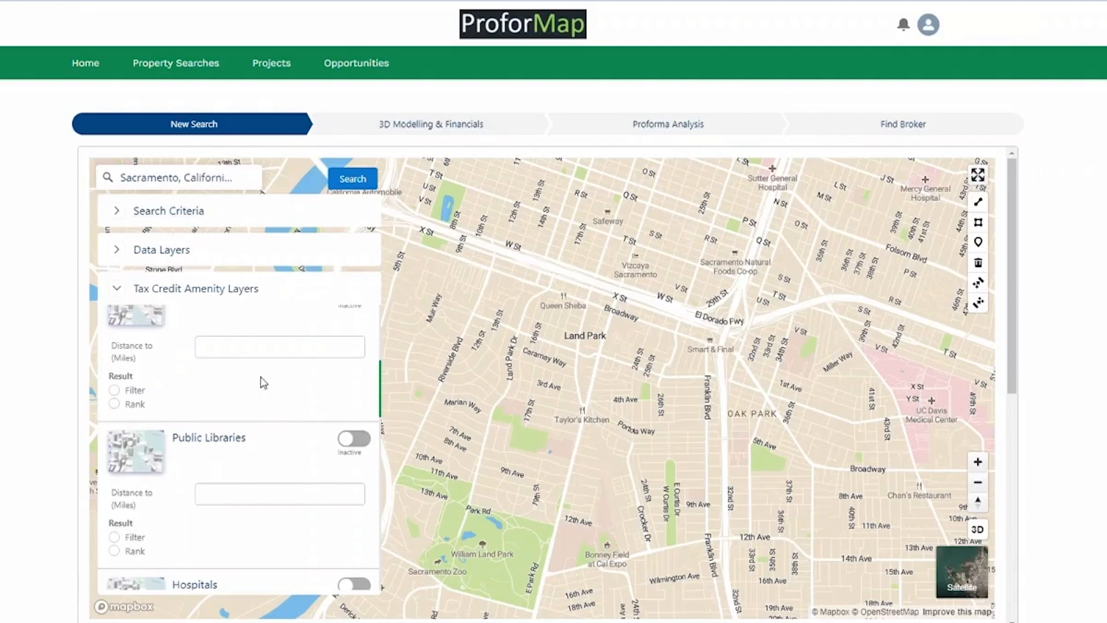
pyautogui.click(354, 439)
pyautogui.click(354, 440)
pyautogui.scroll(-2, 302, 465)
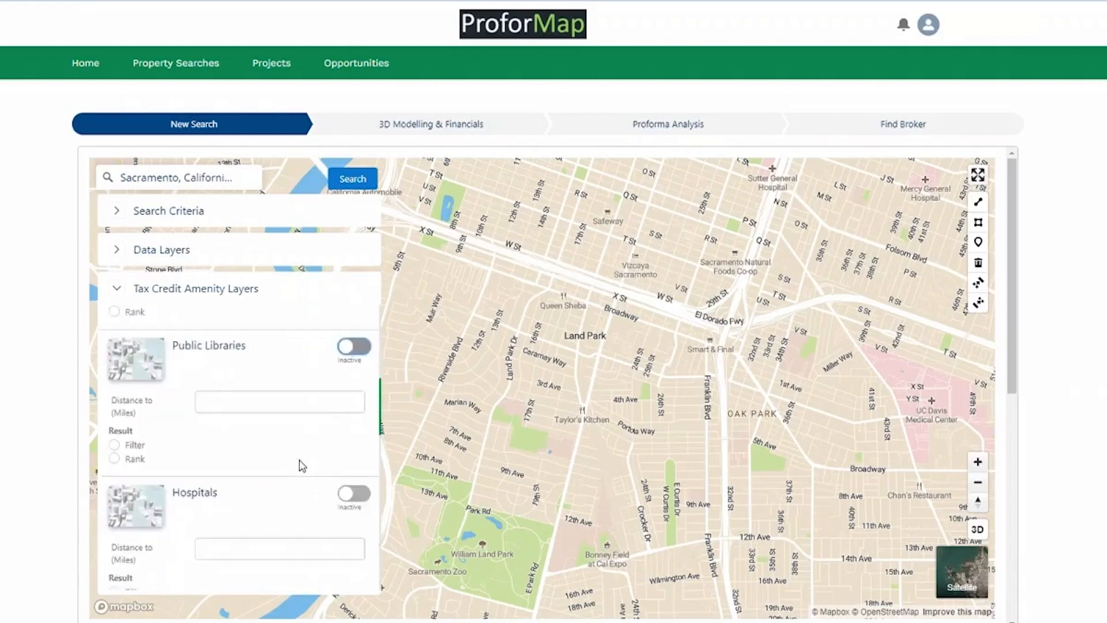
pyautogui.scroll(-1, 302, 465)
# Show Hospitals, check the area south of Oak Park, then turn Hospitals off.
pyautogui.click(354, 447)
pyautogui.moveTo(814, 218); pyautogui.dragTo(683, 364)
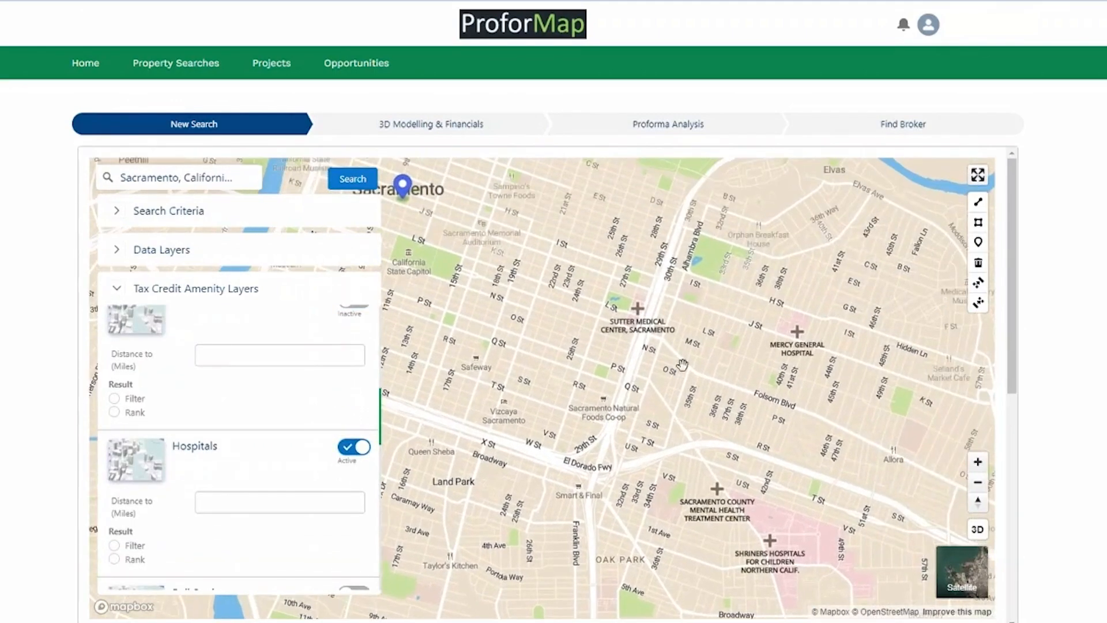
pyautogui.moveTo(630, 448); pyautogui.dragTo(661, 373)
pyautogui.click(354, 447)
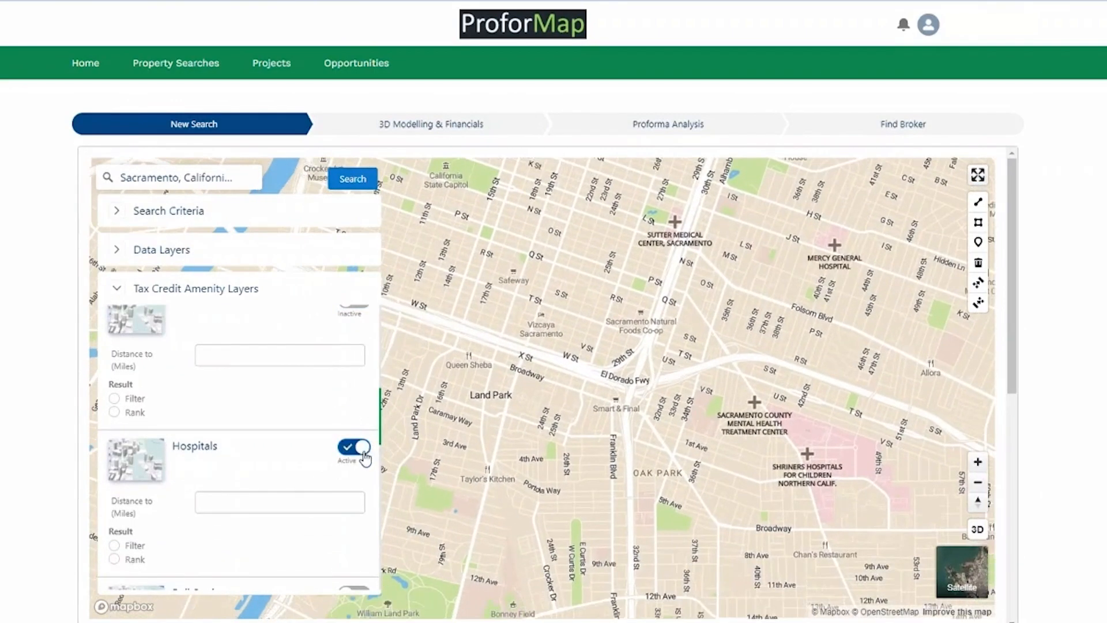
pyautogui.scroll(-1, 323, 467)
# Toggle Rail Stations on and off, then collapse the Tax Credit Amenity Layers section.
pyautogui.click(351, 458)
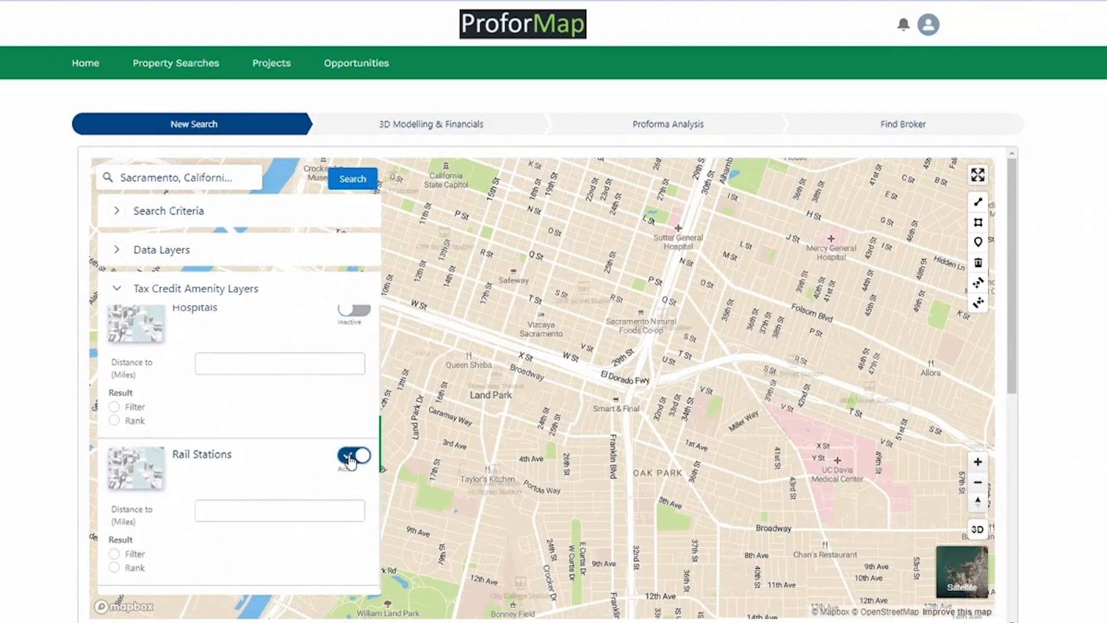
pyautogui.click(354, 456)
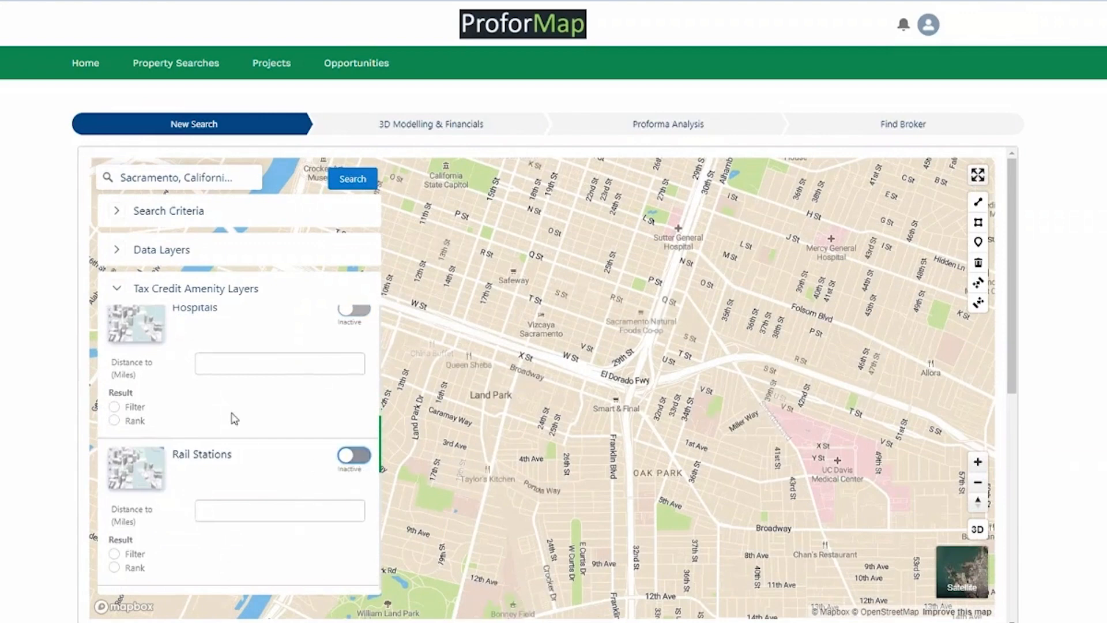
pyautogui.click(117, 288)
# Recheck Search Criteria, Satellite view and Data Layers, then run the search returning 200 properties.
pyautogui.click(117, 211)
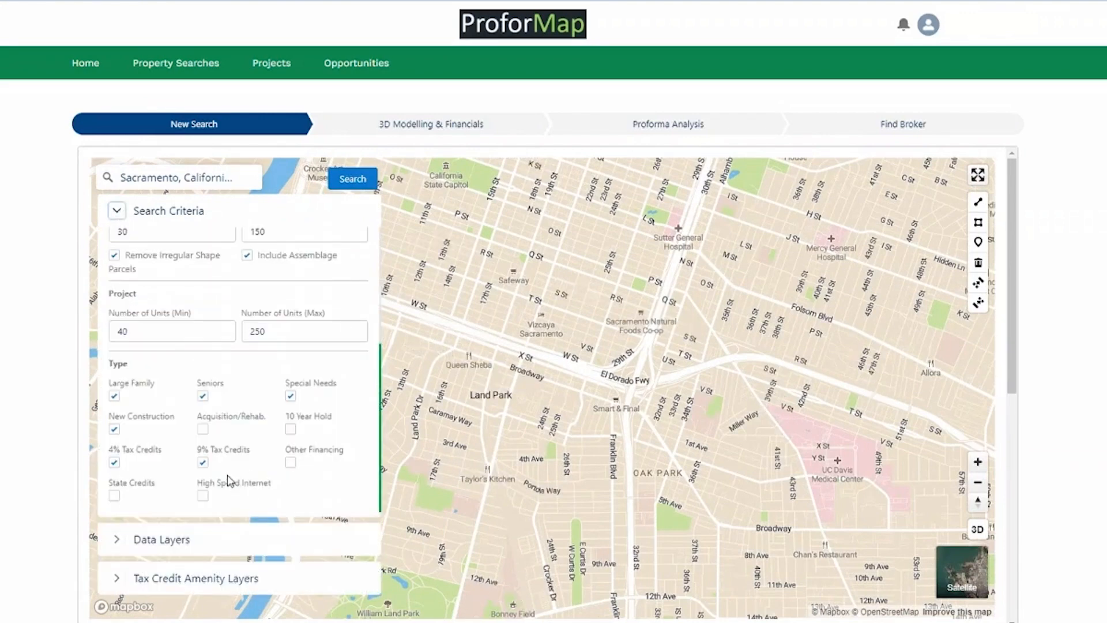
pyautogui.click(116, 214)
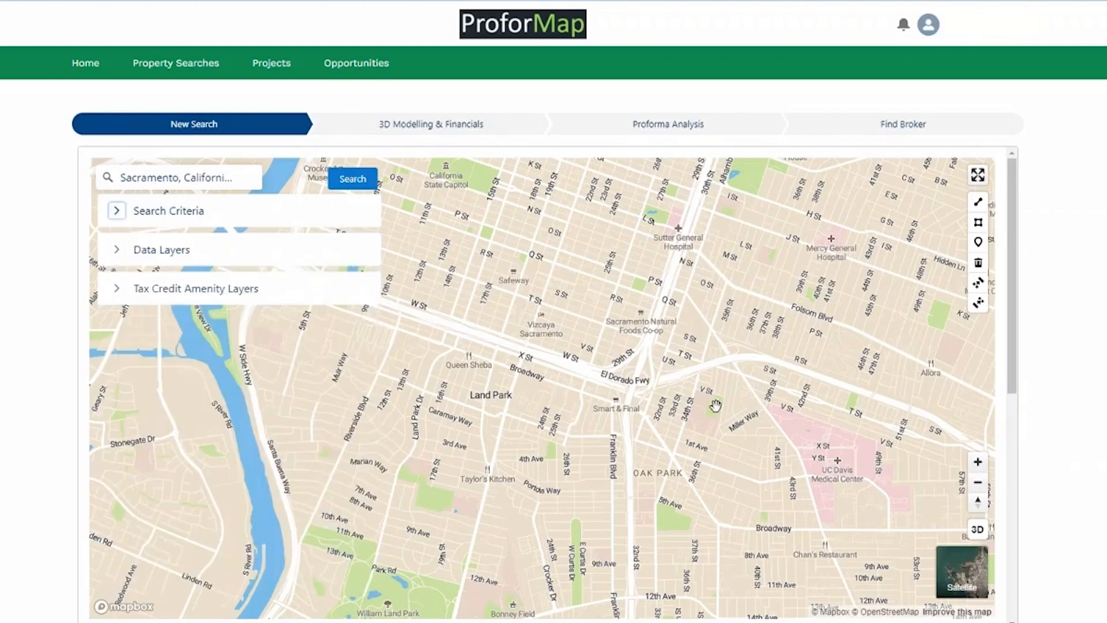
pyautogui.click(971, 582)
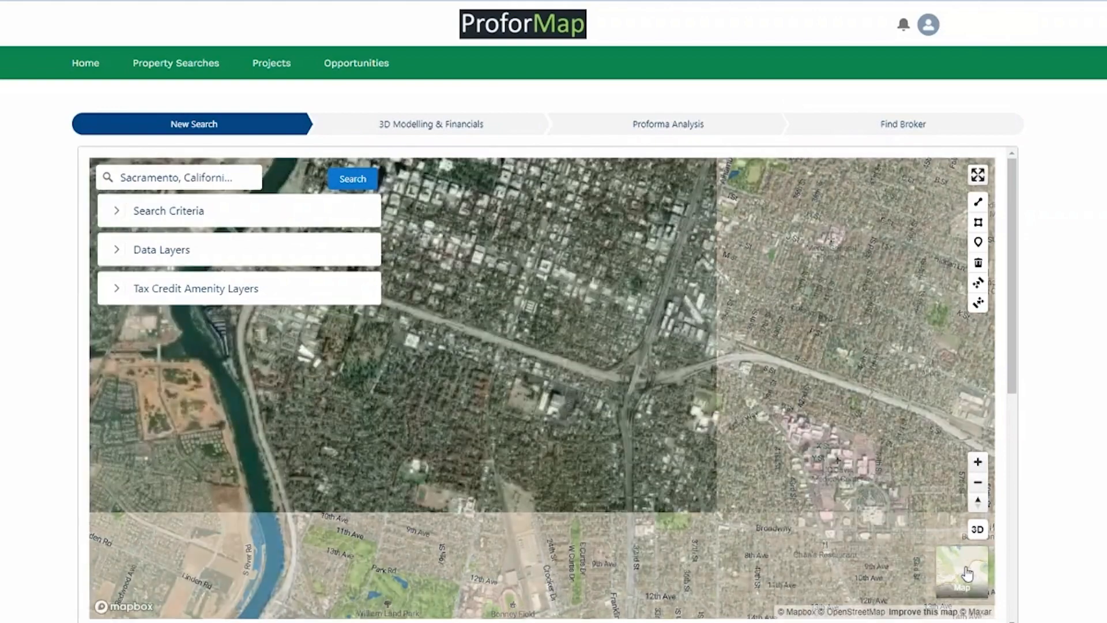
pyautogui.click(966, 575)
pyautogui.click(117, 249)
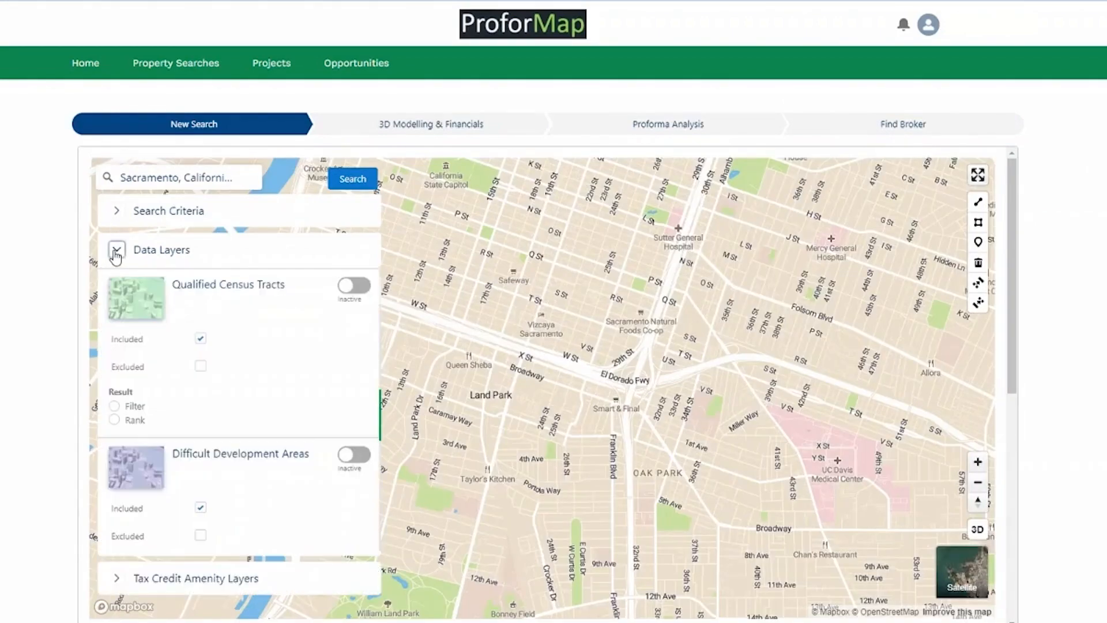
pyautogui.click(116, 252)
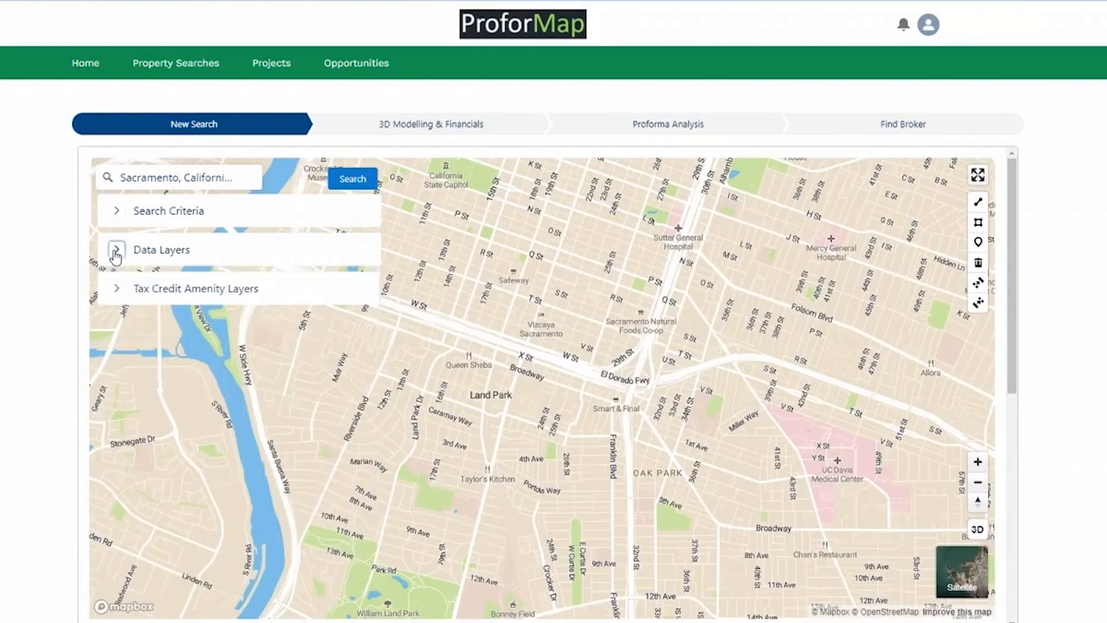
pyautogui.click(353, 179)
# Zoom into central Sacramento and open the N 16TH ST property's details.
pyautogui.scroll(3, 692, 409)
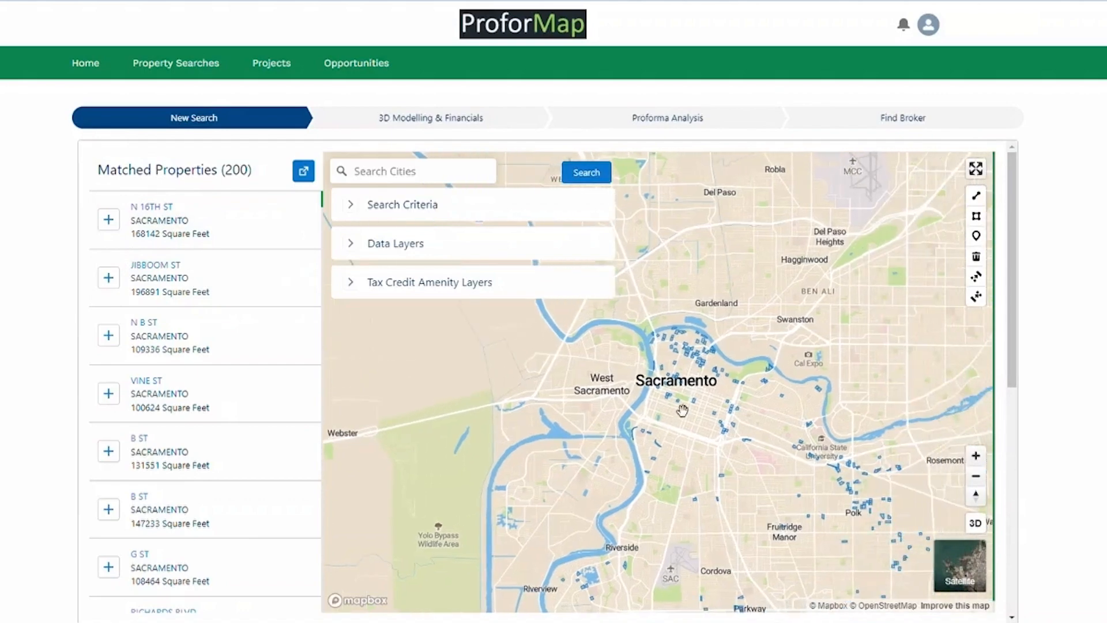
pyautogui.scroll(3, 697, 415)
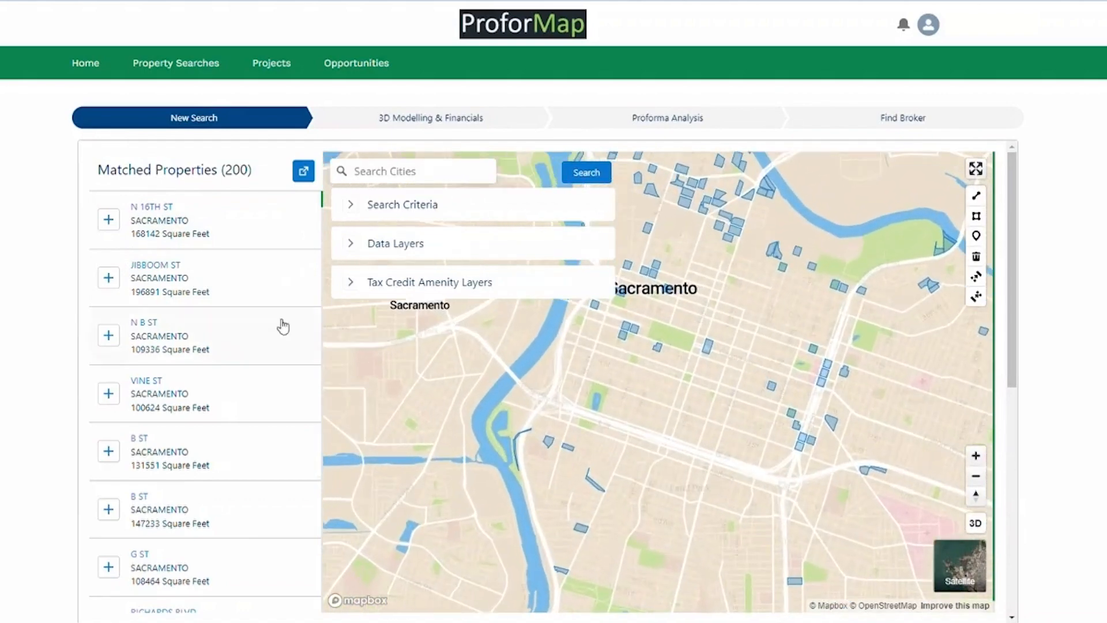
pyautogui.scroll(2, 719, 381)
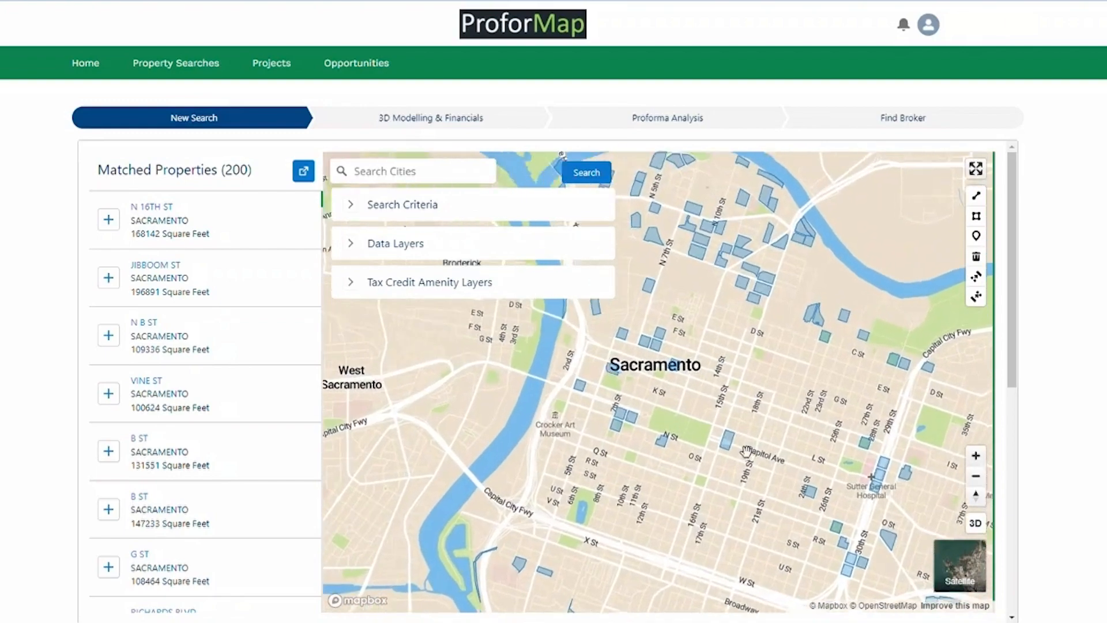
pyautogui.scroll(3, 733, 415)
pyautogui.click(109, 220)
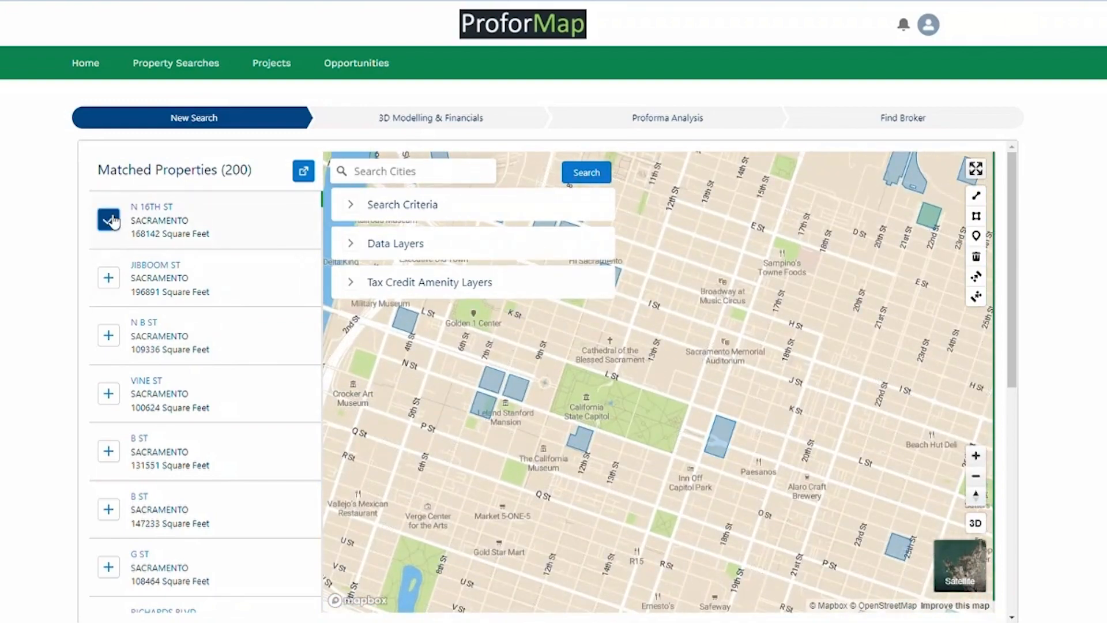
pyautogui.click(109, 219)
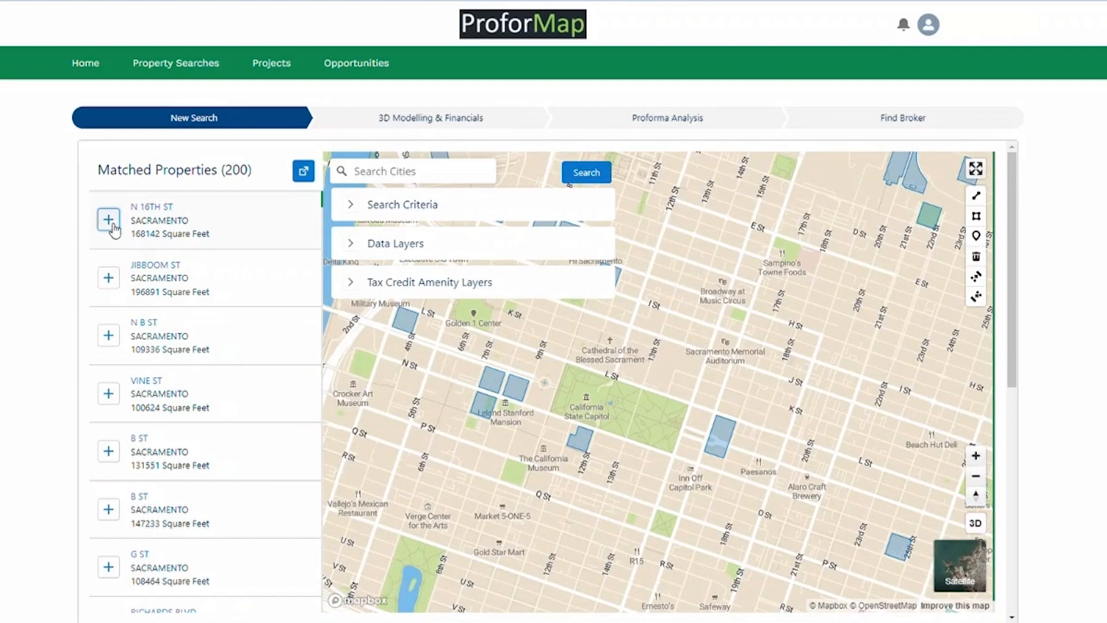
pyautogui.click(153, 209)
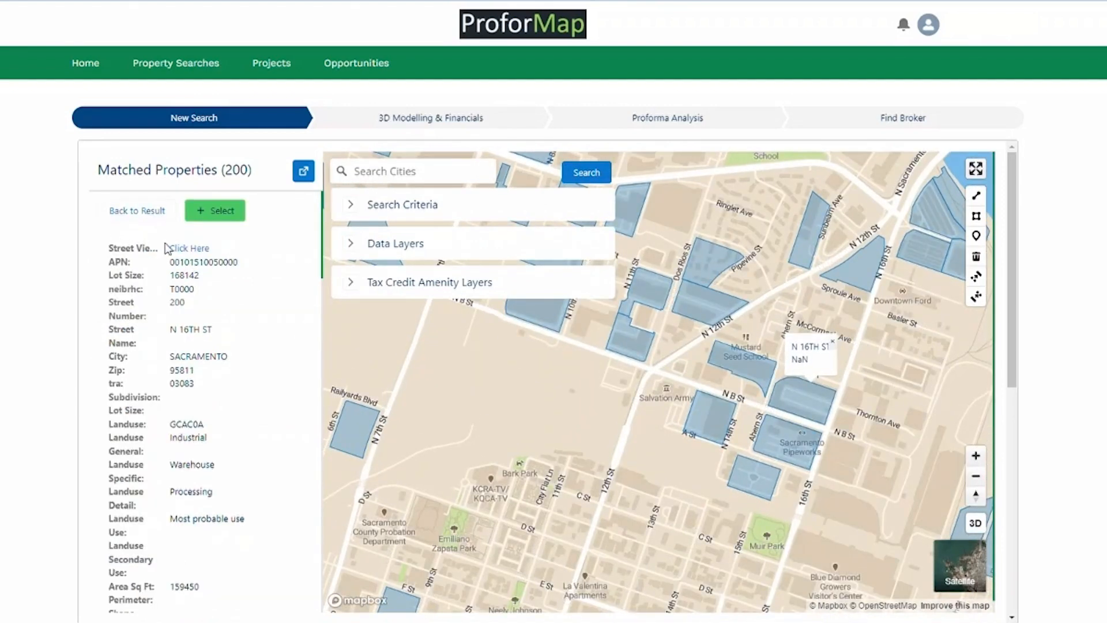
pyautogui.click(187, 252)
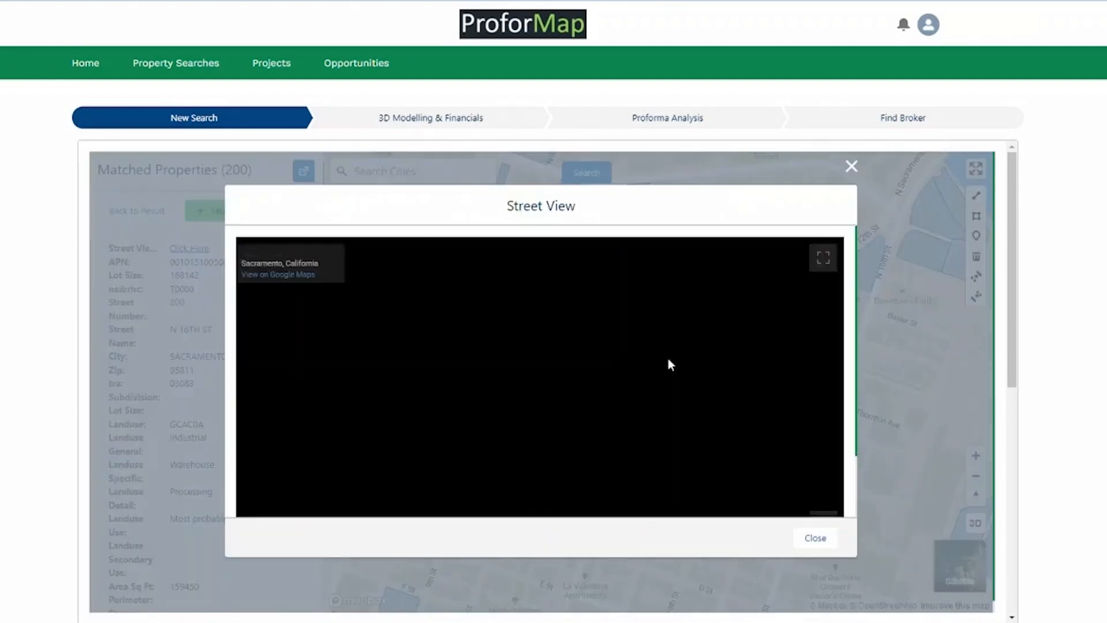
pyautogui.moveTo(691, 442); pyautogui.dragTo(786, 388)
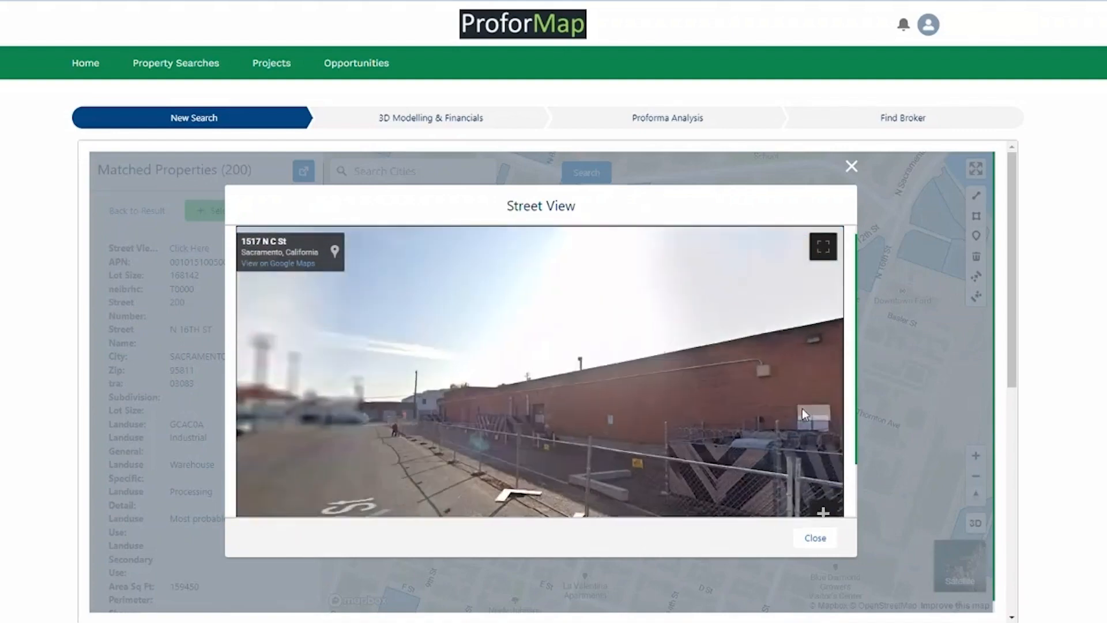
pyautogui.moveTo(346, 461); pyautogui.dragTo(562, 456)
pyautogui.click(562, 460)
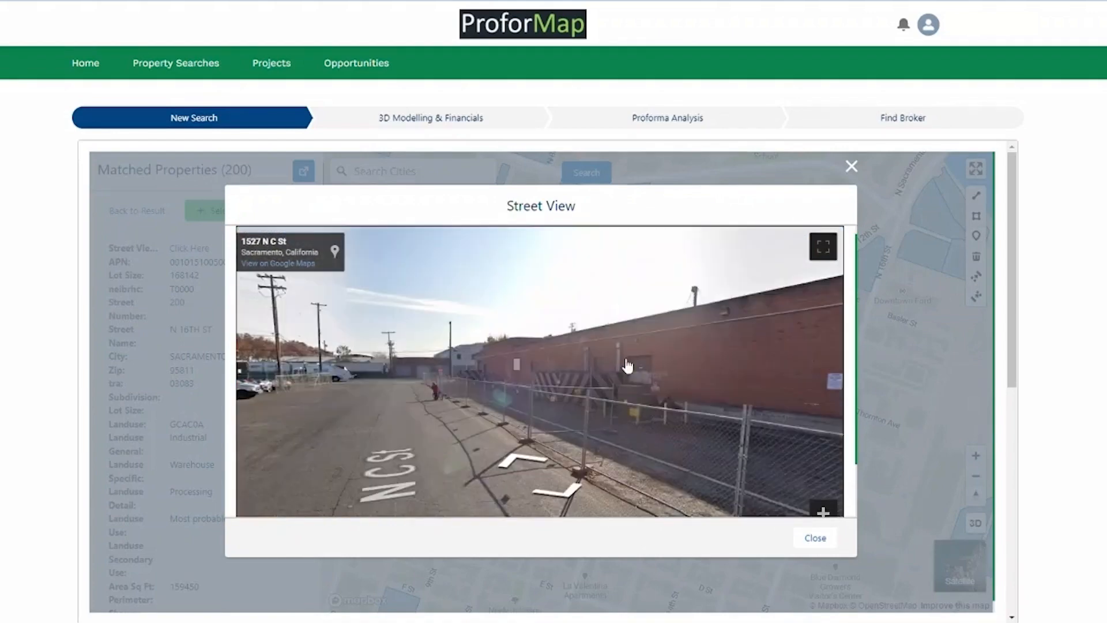
pyautogui.click(852, 167)
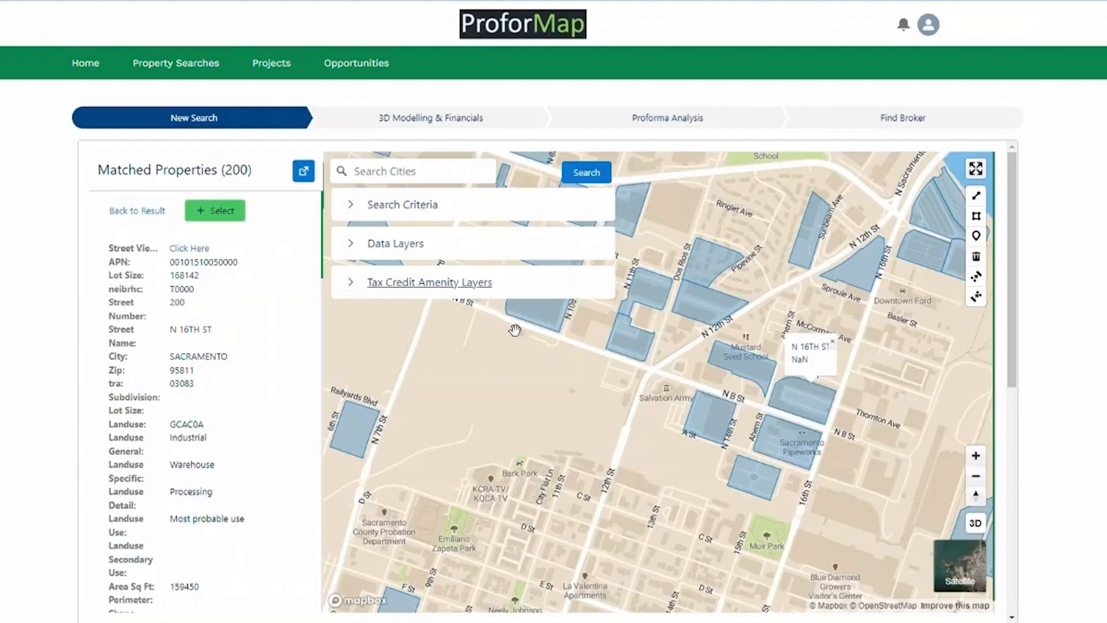
# Switch to satellite imagery and select the triangular N B ST parcel.
pyautogui.click(967, 575)
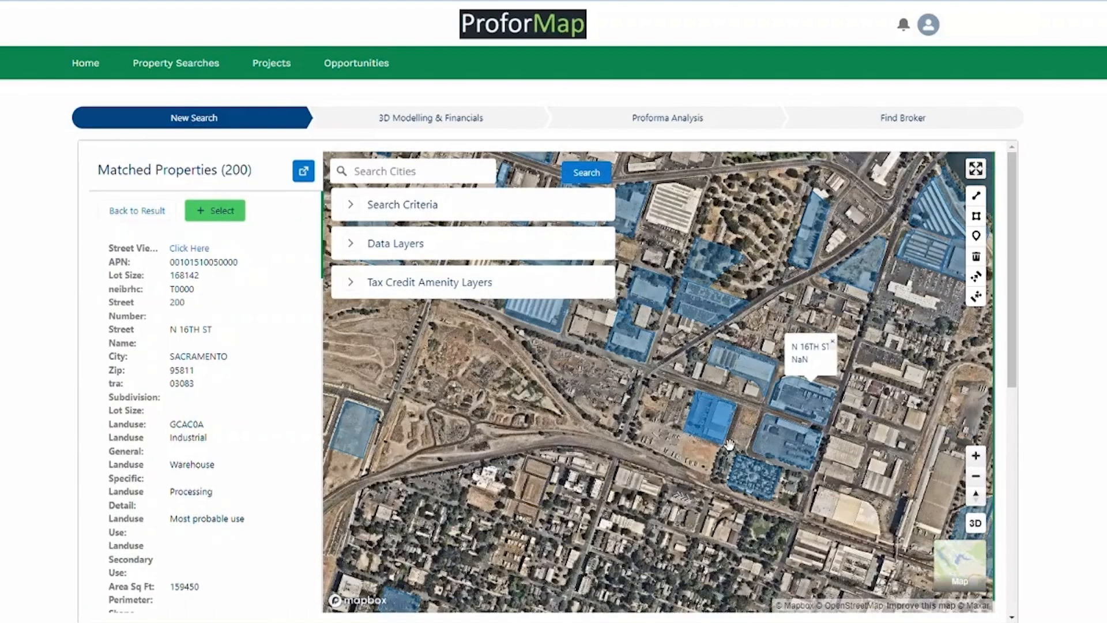
pyautogui.moveTo(532, 306); pyautogui.dragTo(848, 539)
pyautogui.scroll(4, 633, 492)
pyautogui.moveTo(608, 452); pyautogui.dragTo(682, 427)
pyautogui.click(682, 427)
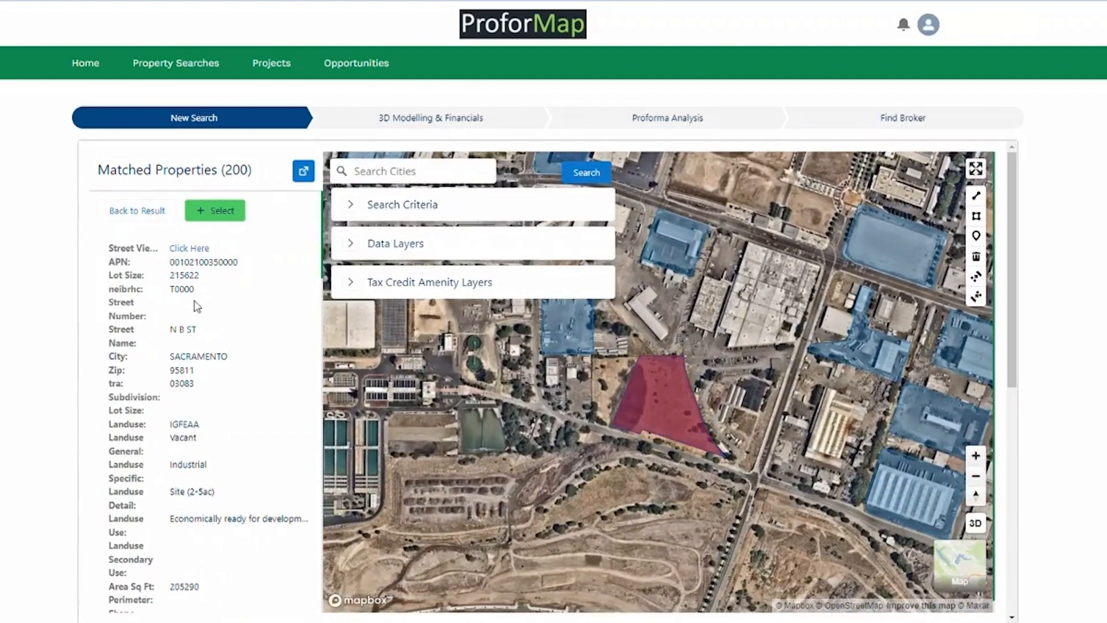
# Review the N B ST details, including the Urban Center High plan name and owner value.
pyautogui.scroll(-5, 198, 305)
pyautogui.scroll(-15, 198, 356)
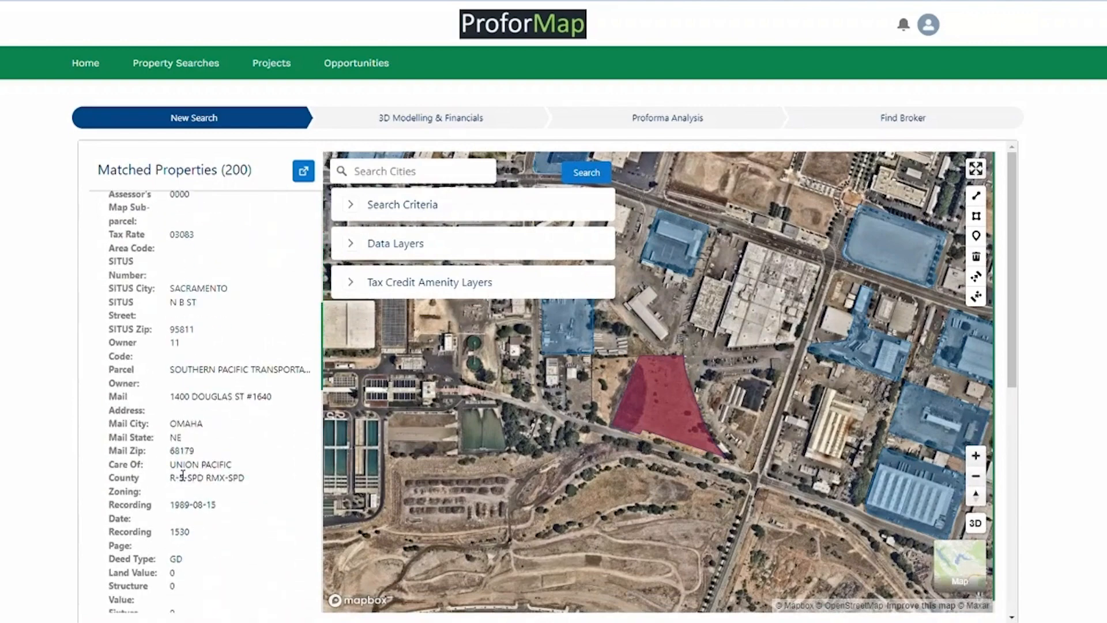
pyautogui.scroll(-5, 179, 468)
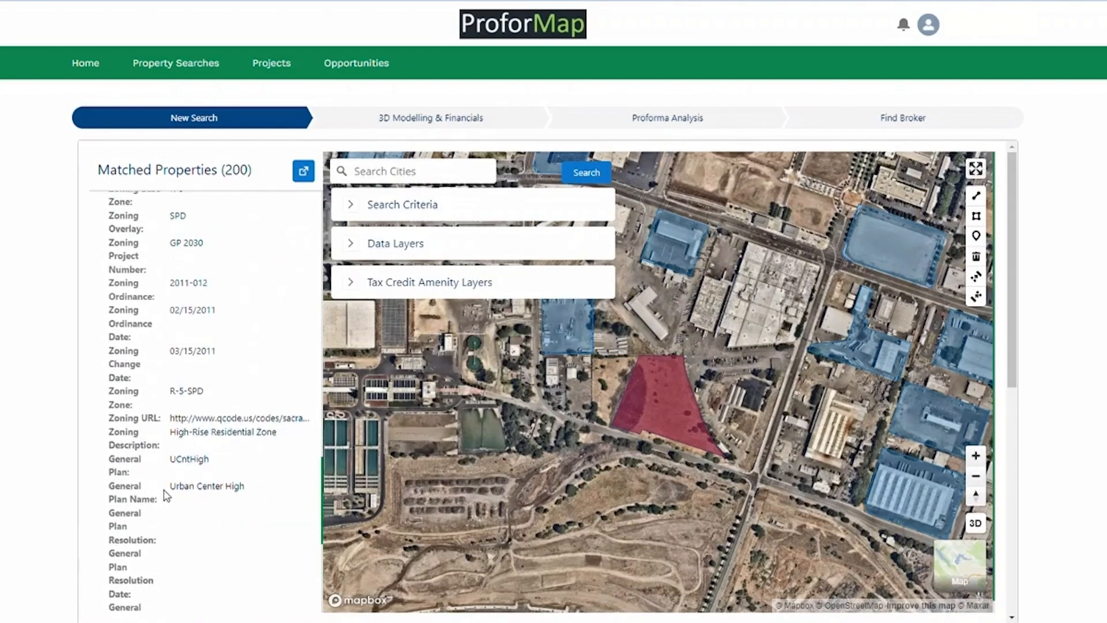
pyautogui.moveTo(164, 493)
pyautogui.mouseDown()
pyautogui.moveTo(224, 495)
pyautogui.moveTo(166, 491)
pyautogui.mouseUp()
pyautogui.click(237, 493)
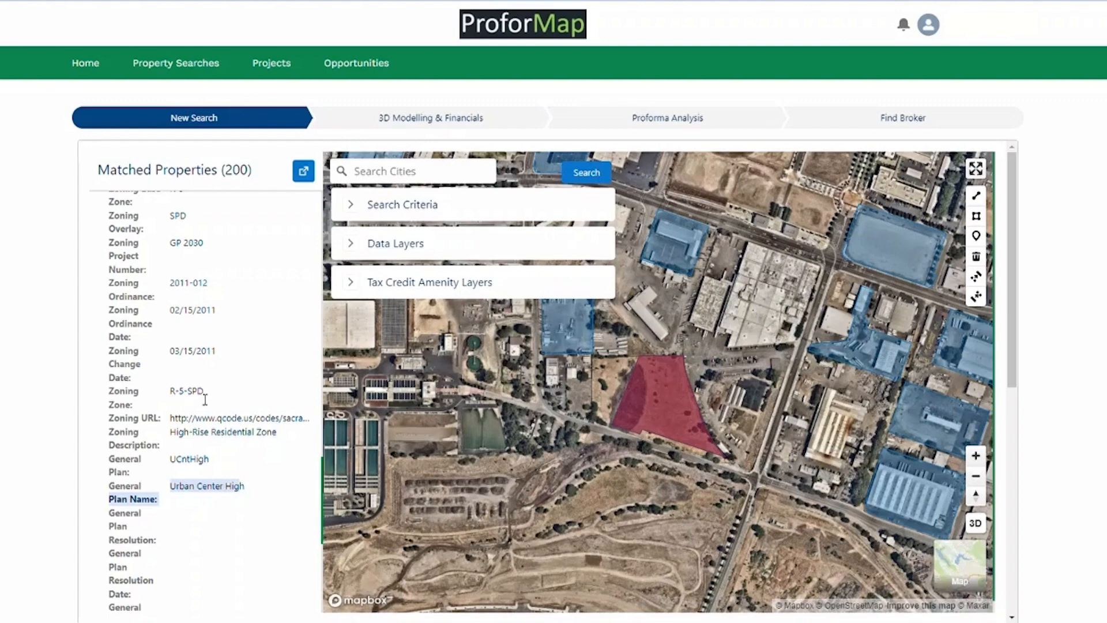
pyautogui.scroll(10, 212, 450)
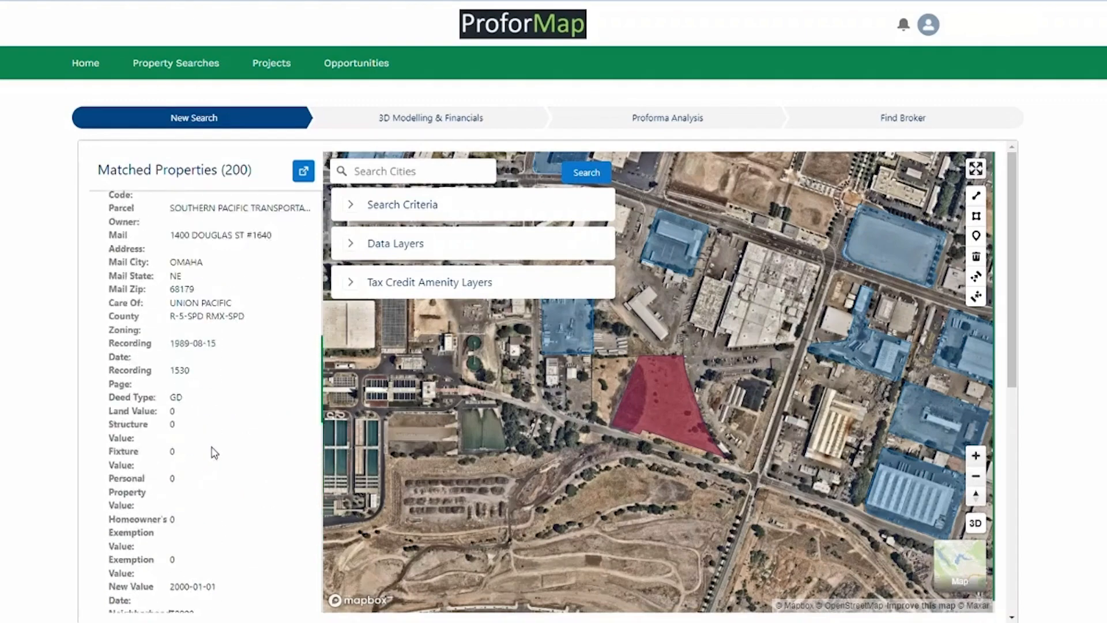
pyautogui.scroll(6, 213, 453)
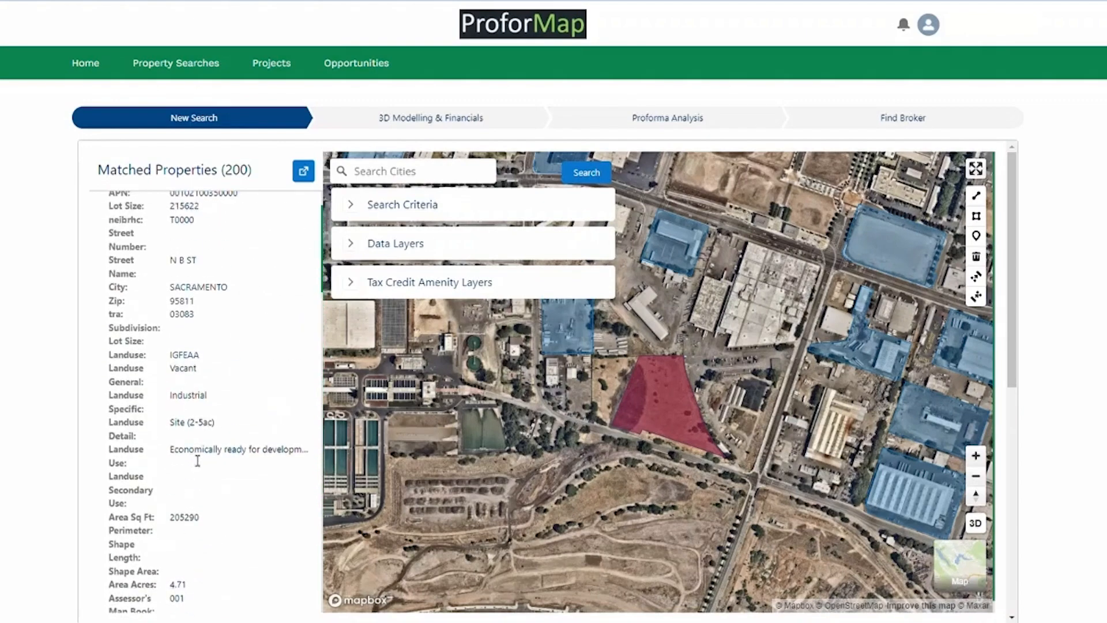
pyautogui.moveTo(186, 450); pyautogui.dragTo(303, 454)
pyautogui.scroll(1, 286, 457)
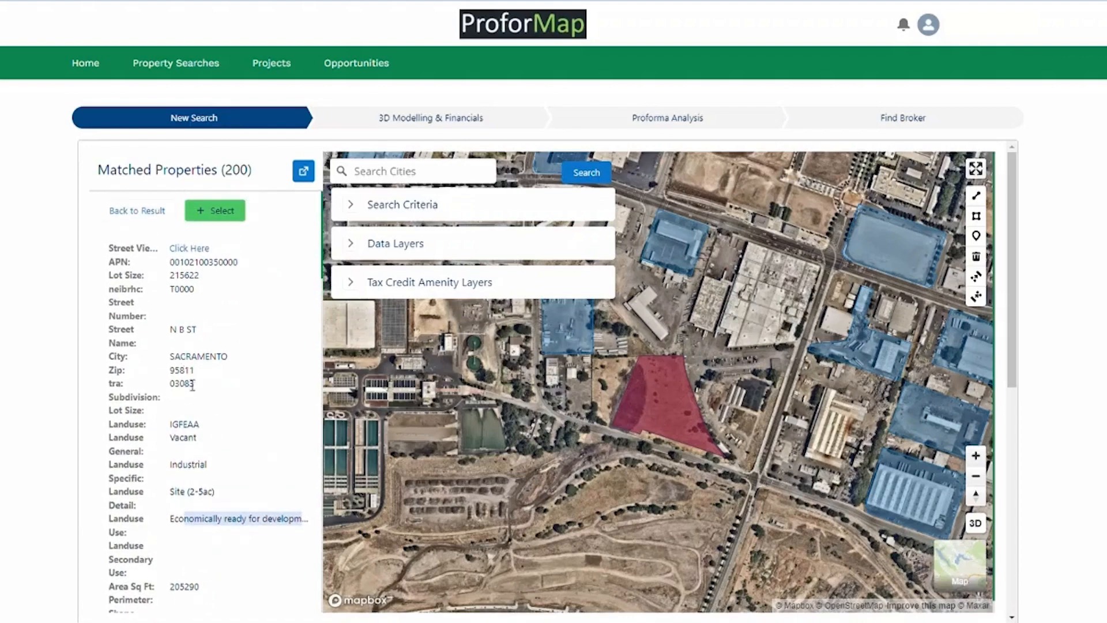
pyautogui.scroll(-5, 194, 474)
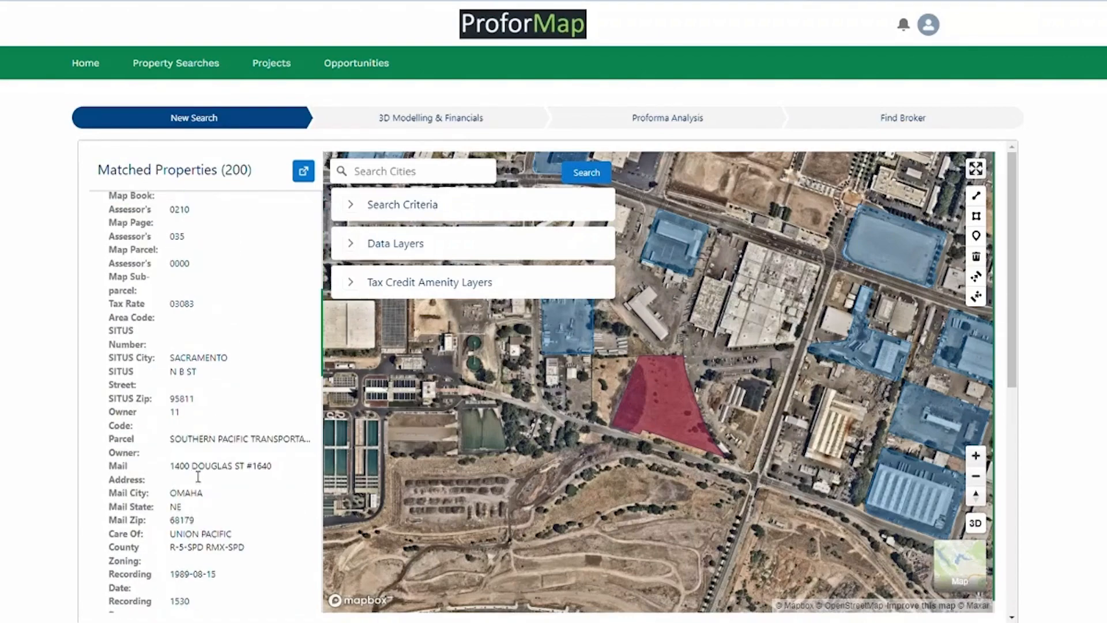
pyautogui.scroll(-2, 198, 476)
pyautogui.moveTo(189, 378); pyautogui.dragTo(214, 383)
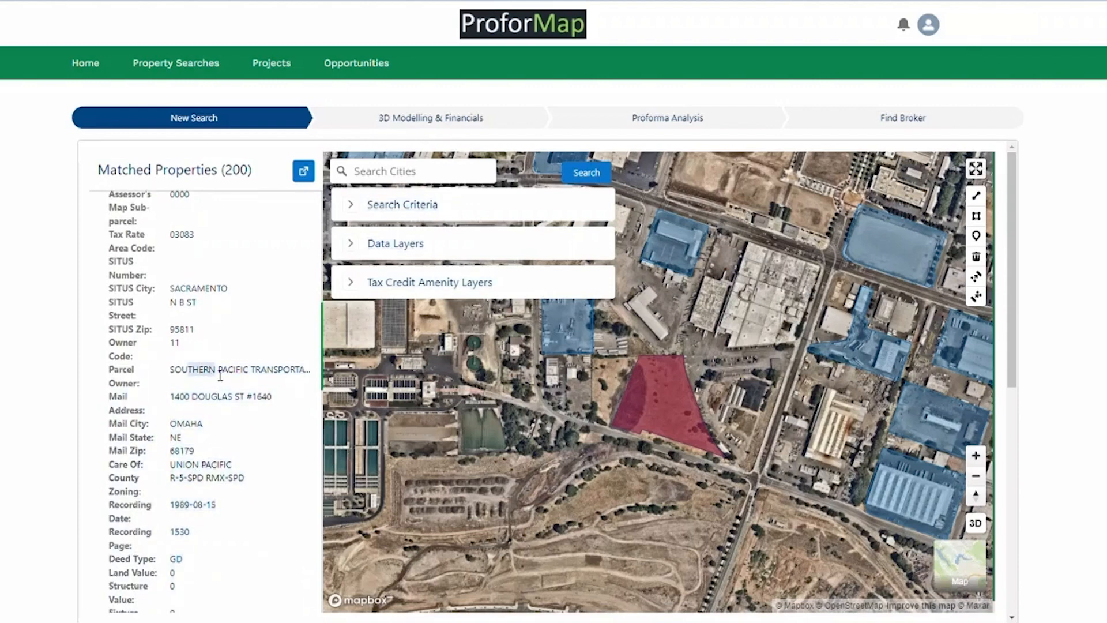
pyautogui.click(220, 375)
pyautogui.moveTo(884, 427); pyautogui.dragTo(702, 522)
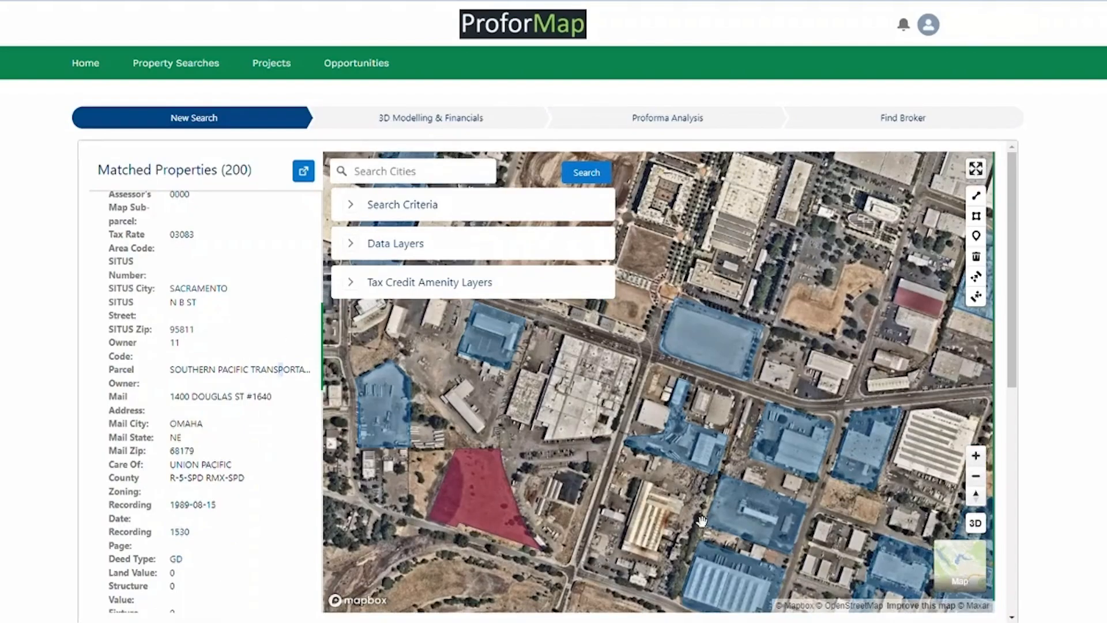
# Switch from tilted satellite to the street map, pan downtown, and flatten to 2D.
pyautogui.click(975, 523)
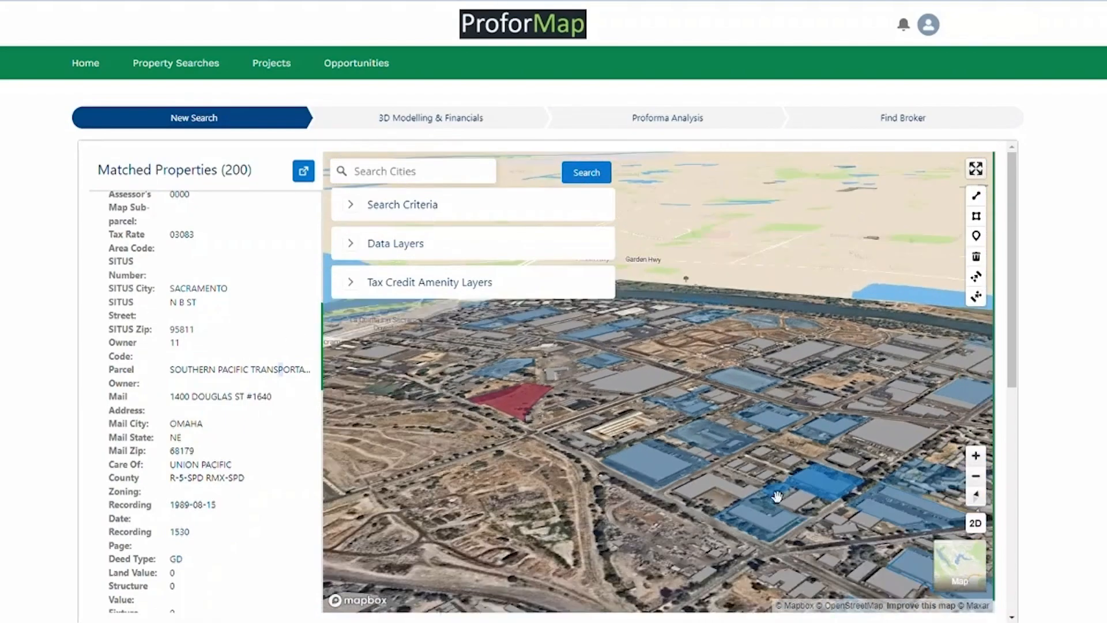
pyautogui.scroll(-5, 773, 496)
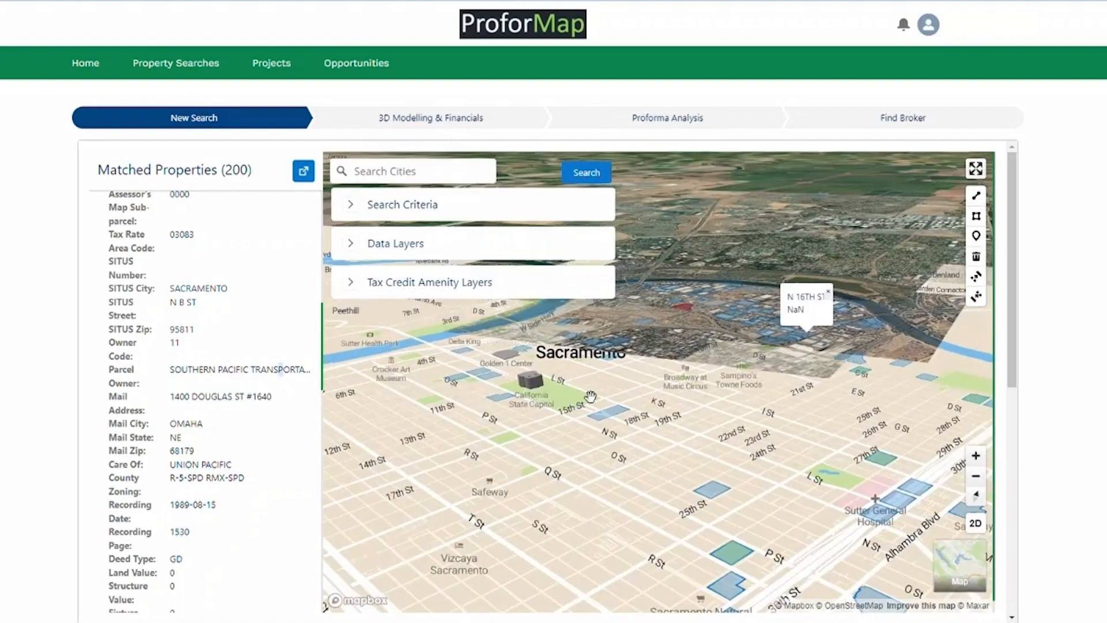
pyautogui.scroll(3, 622, 403)
pyautogui.click(960, 566)
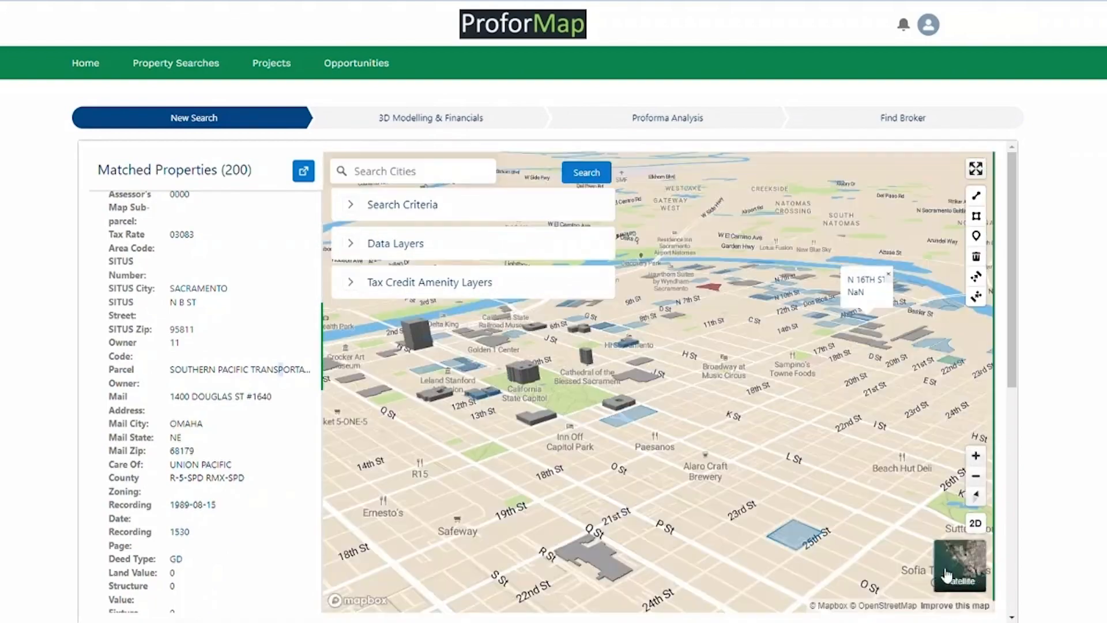
pyautogui.moveTo(479, 378); pyautogui.dragTo(668, 529)
pyautogui.scroll(-5, 634, 516)
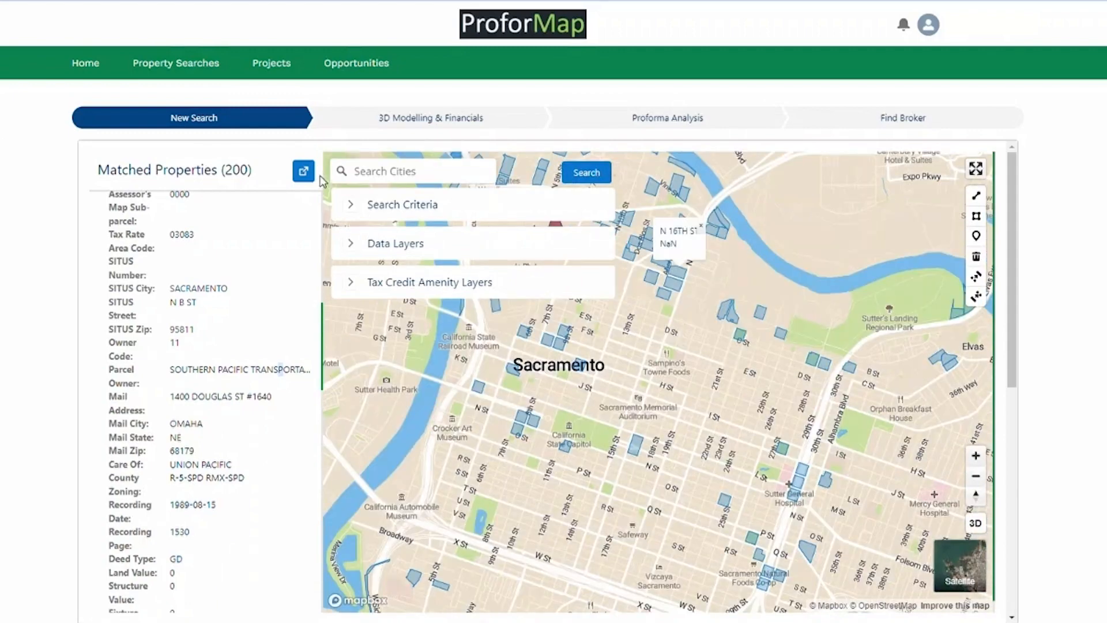
pyautogui.click(306, 172)
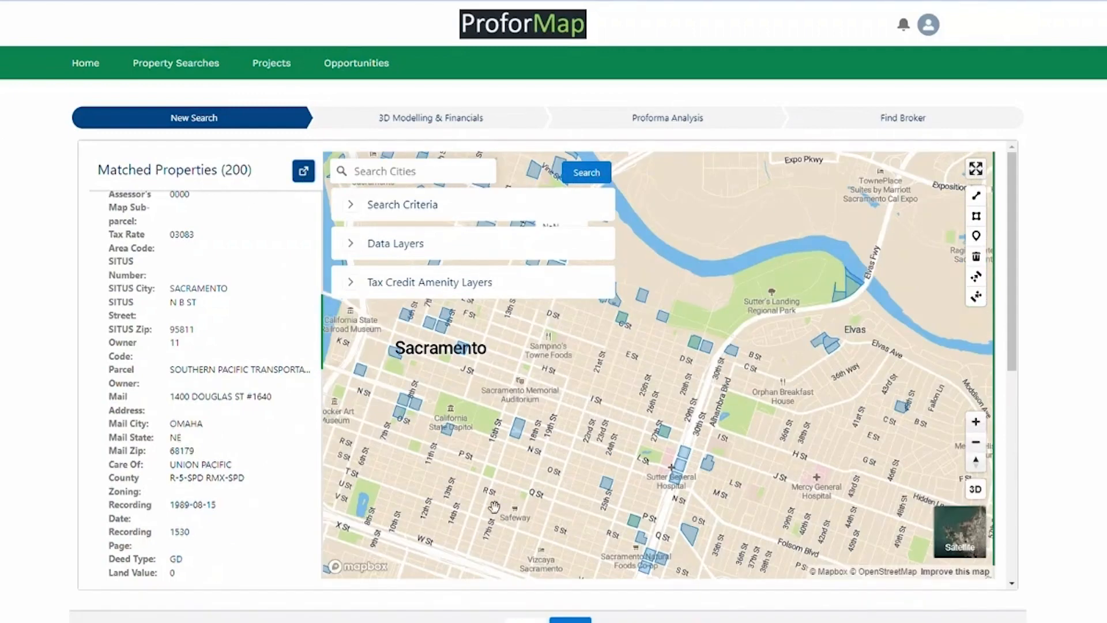
pyautogui.moveTo(494, 507); pyautogui.dragTo(665, 387)
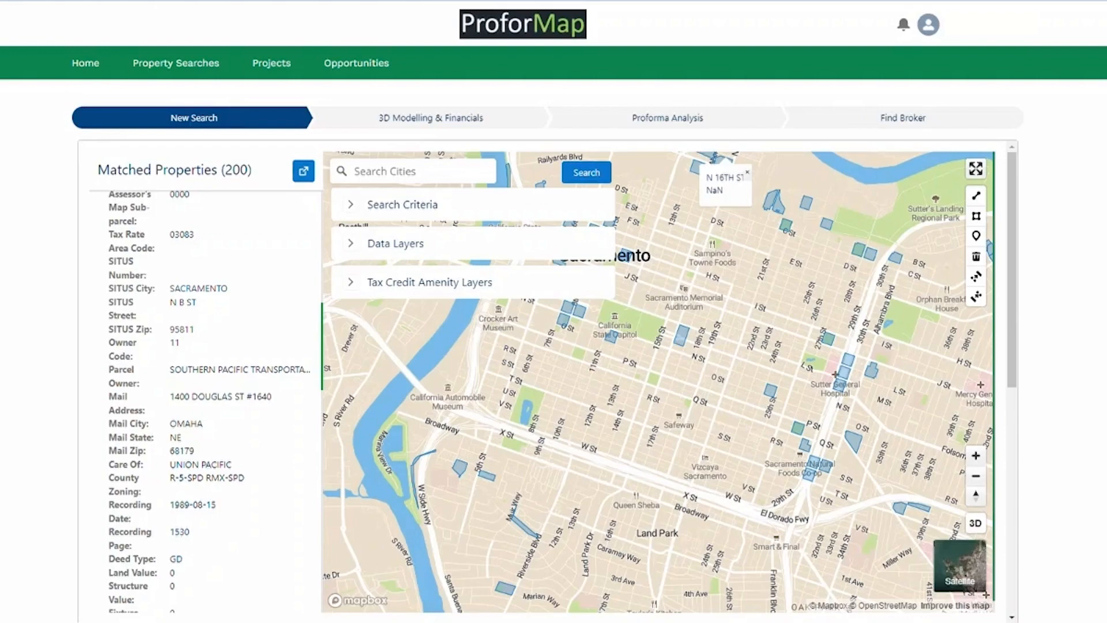
pyautogui.doubleClick(771, 391)
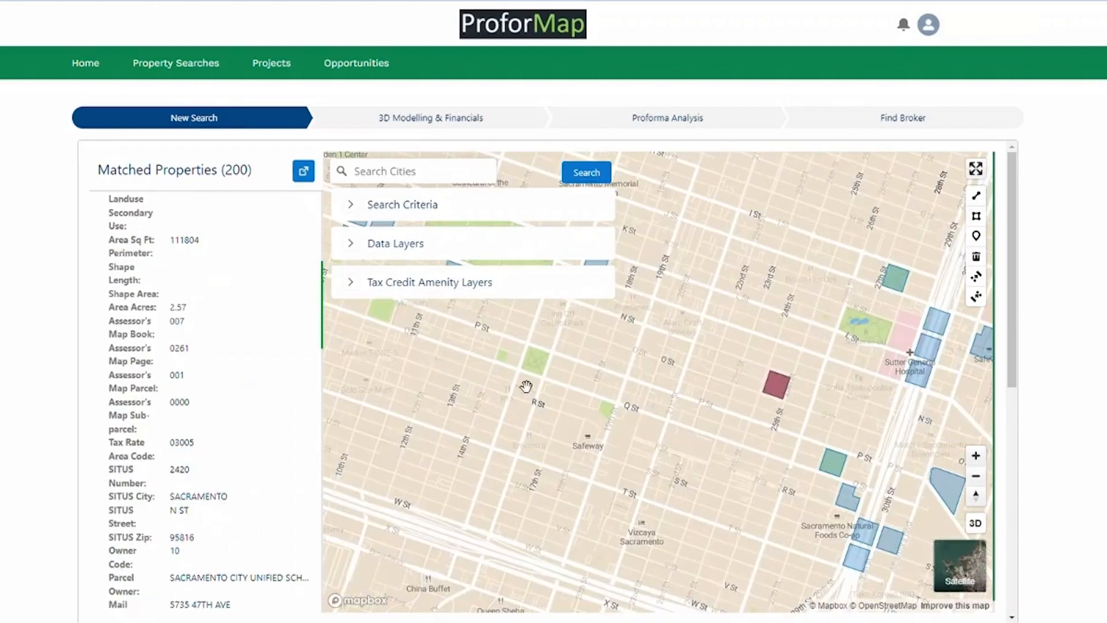
pyautogui.scroll(-5, 202, 289)
pyautogui.scroll(-4, 202, 323)
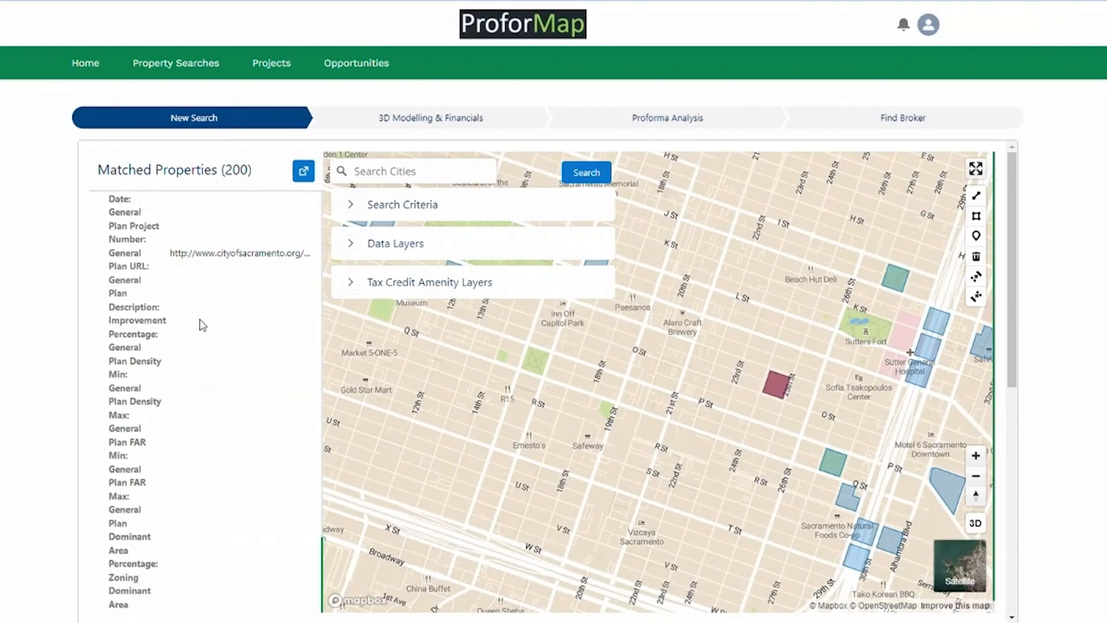
pyautogui.moveTo(780, 392); pyautogui.dragTo(721, 414)
pyautogui.click(975, 522)
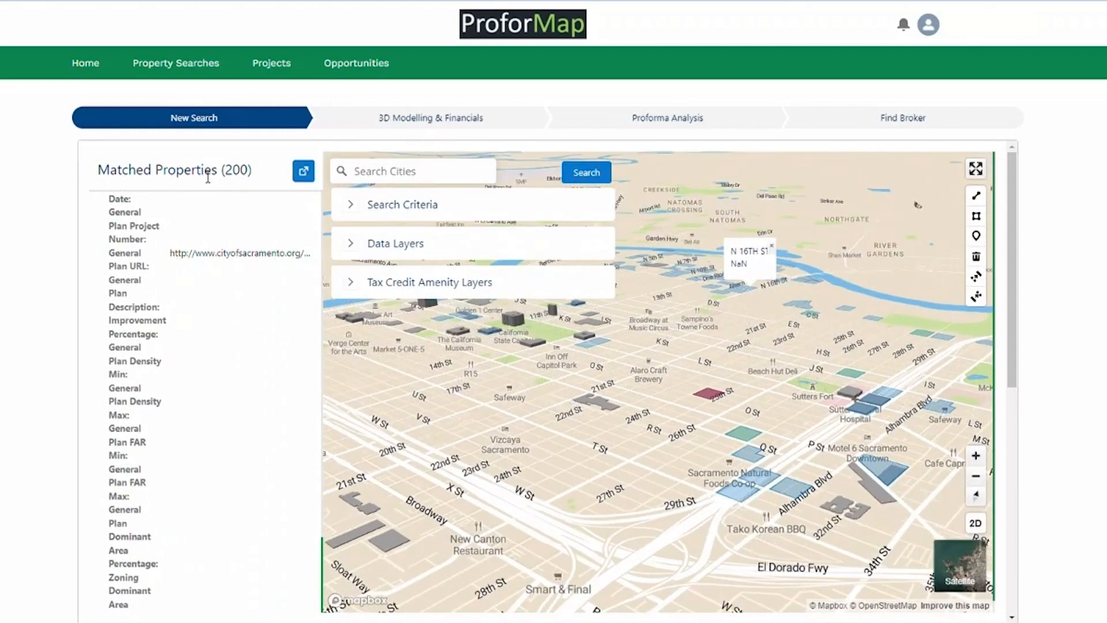
pyautogui.scroll(-1, 207, 180)
pyautogui.scroll(10, 204, 202)
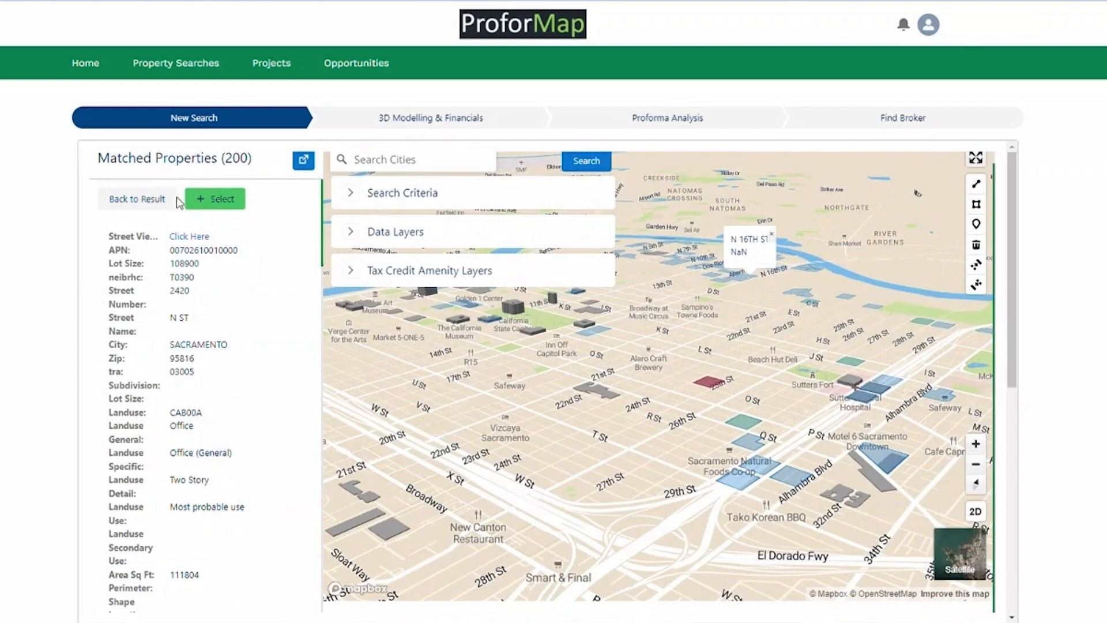
# Return to the full list of matched properties and scroll through it.
pyautogui.click(153, 199)
pyautogui.scroll(-5, 168, 363)
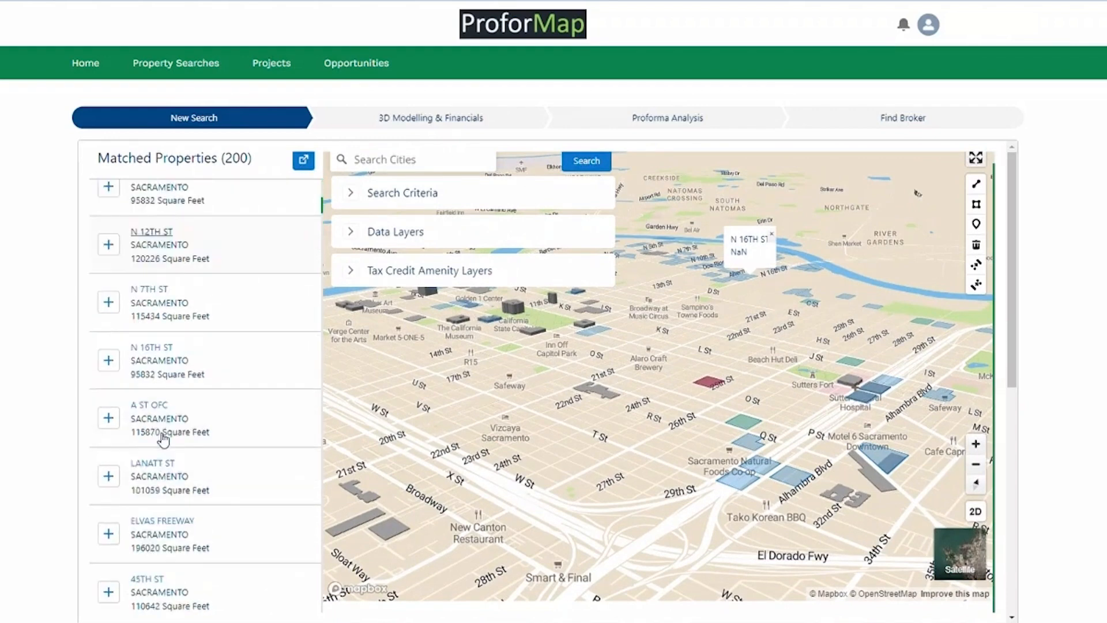
pyautogui.scroll(5, 169, 363)
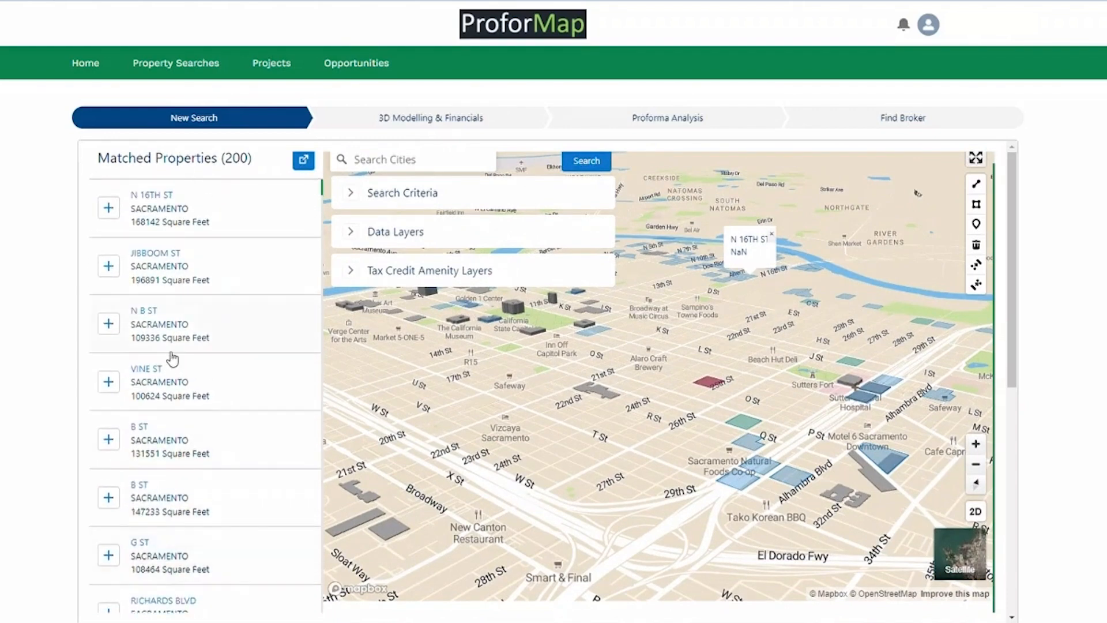
# Add JIBBOOM ST, VINE ST, 147233 sq ft B ST and RICHARDS BLVD, then open JIBBOOM ST details.
pyautogui.click(109, 269)
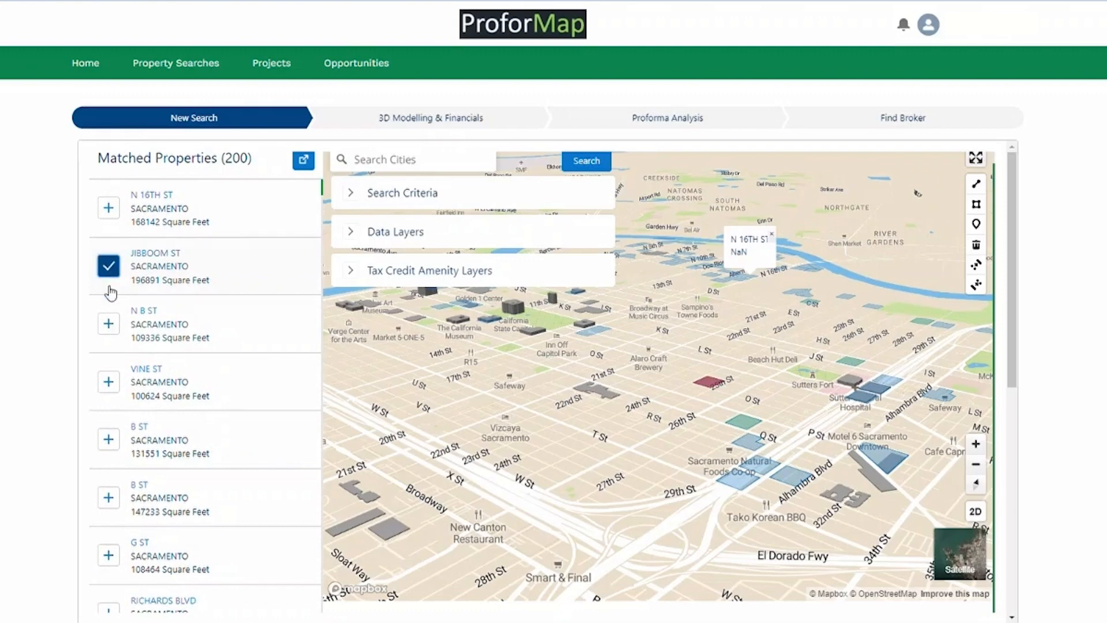
pyautogui.click(109, 376)
pyautogui.click(114, 503)
pyautogui.scroll(-3, 158, 375)
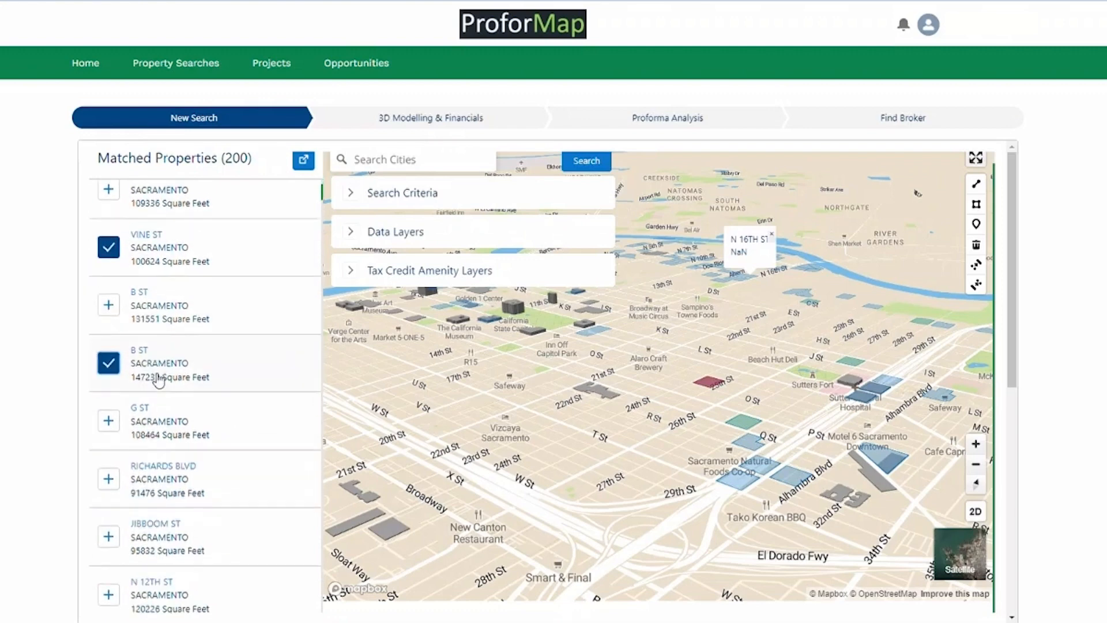
pyautogui.scroll(-4, 146, 408)
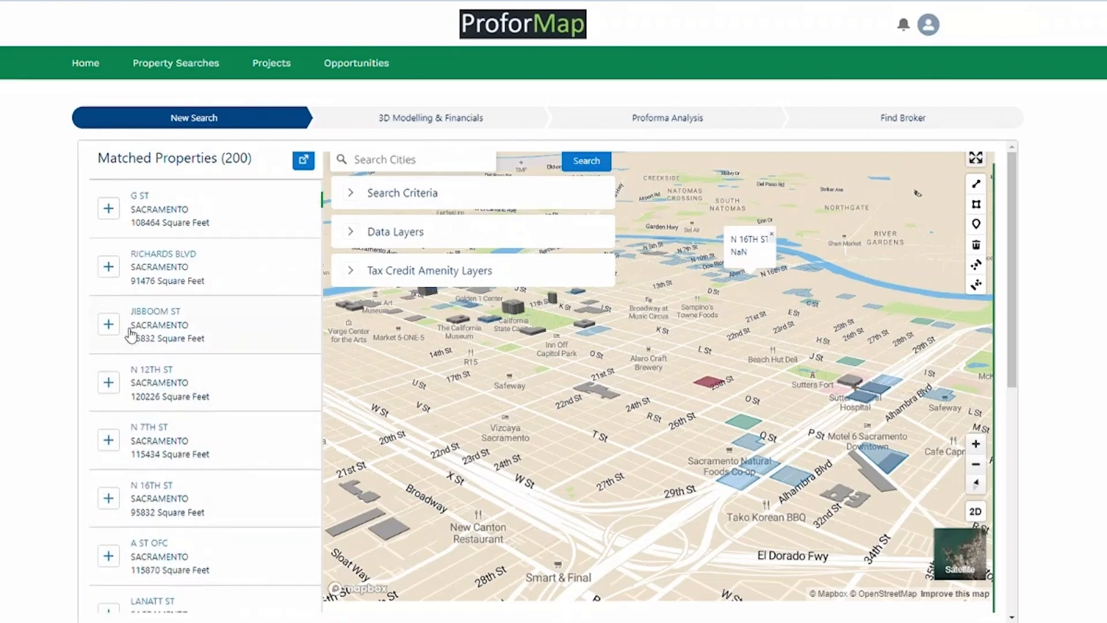
pyautogui.click(109, 266)
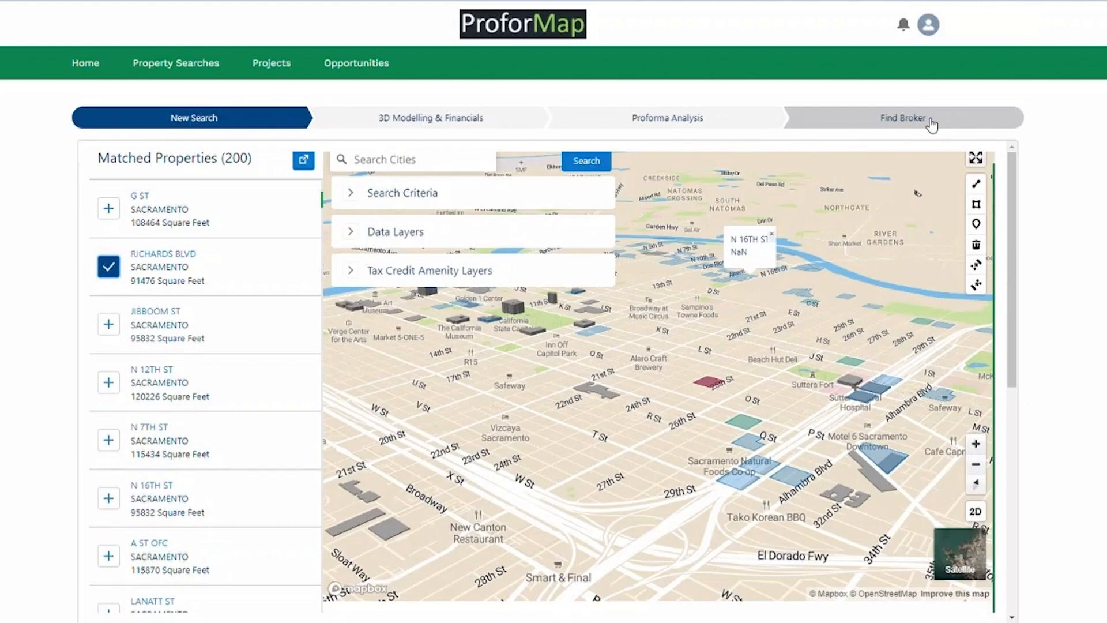
pyautogui.click(108, 322)
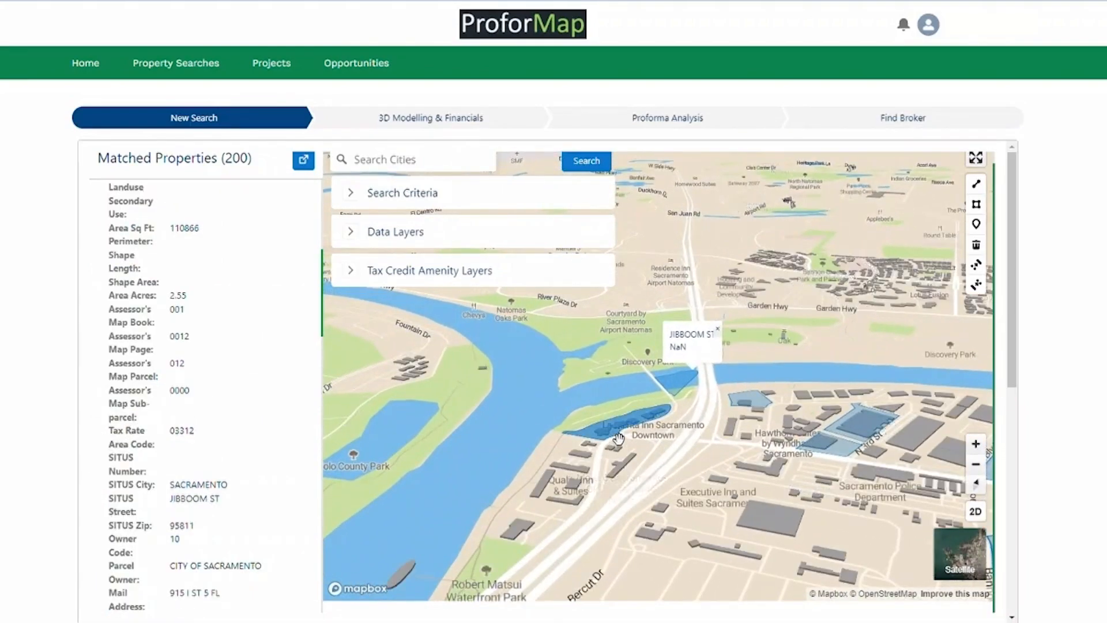
# On satellite imagery, pick the larger riverside JIBBOOM ST parcel and select it.
pyautogui.click(960, 554)
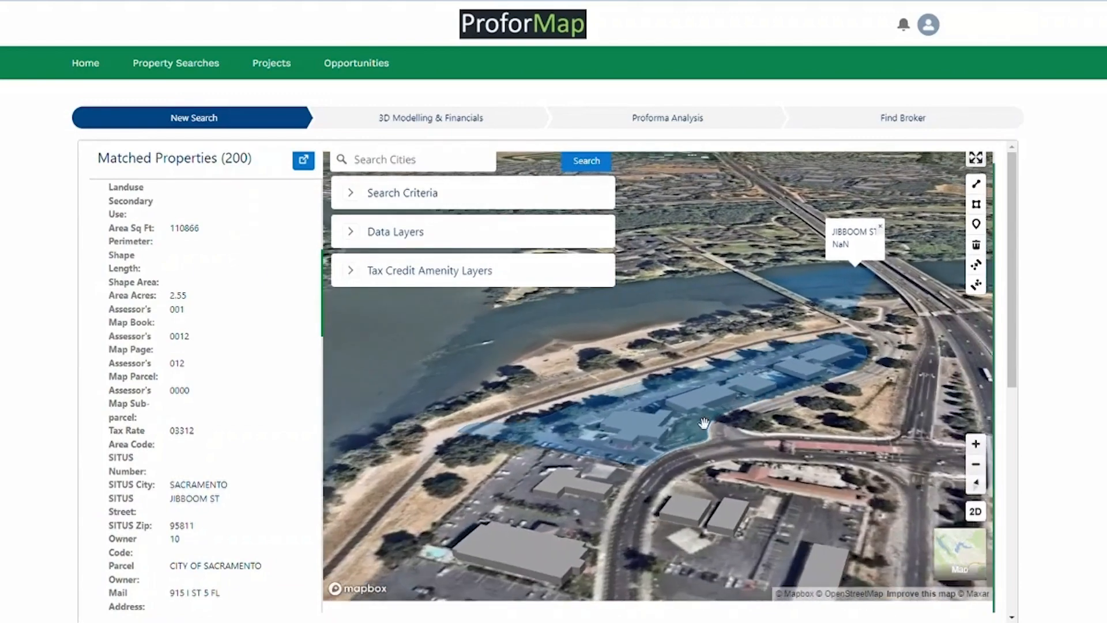
pyautogui.click(704, 426)
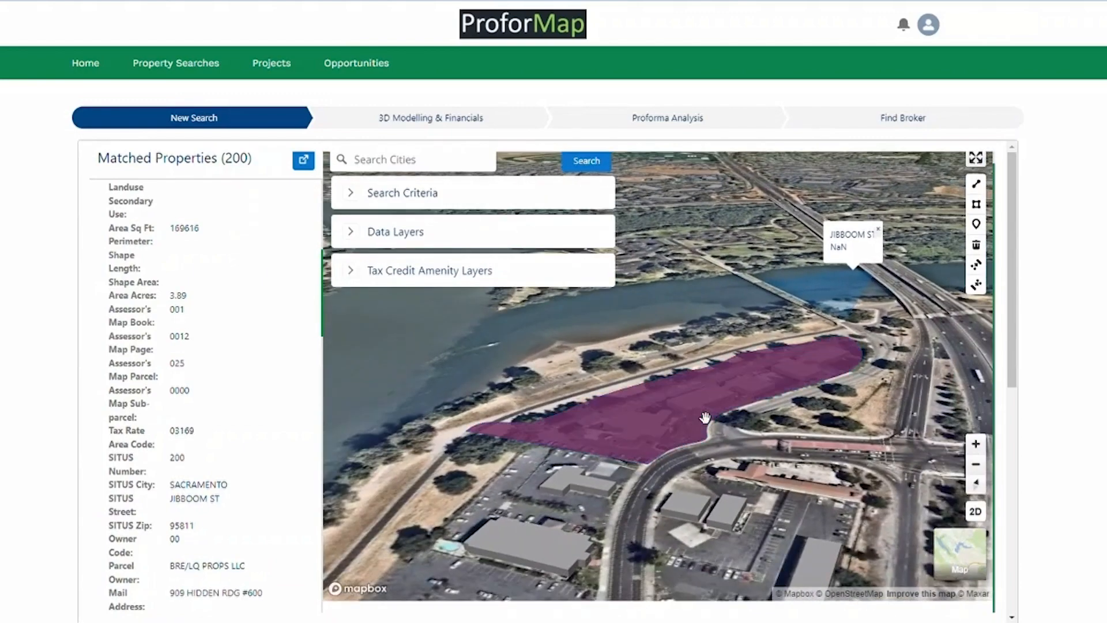
pyautogui.scroll(-5, 164, 432)
pyautogui.scroll(10, 164, 432)
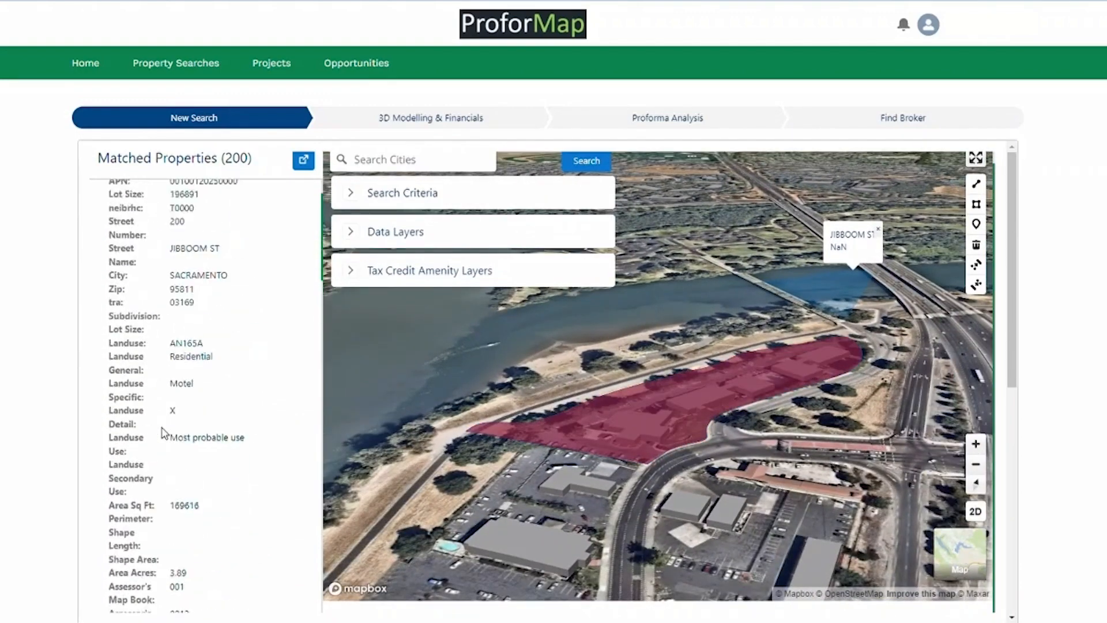
pyautogui.click(228, 200)
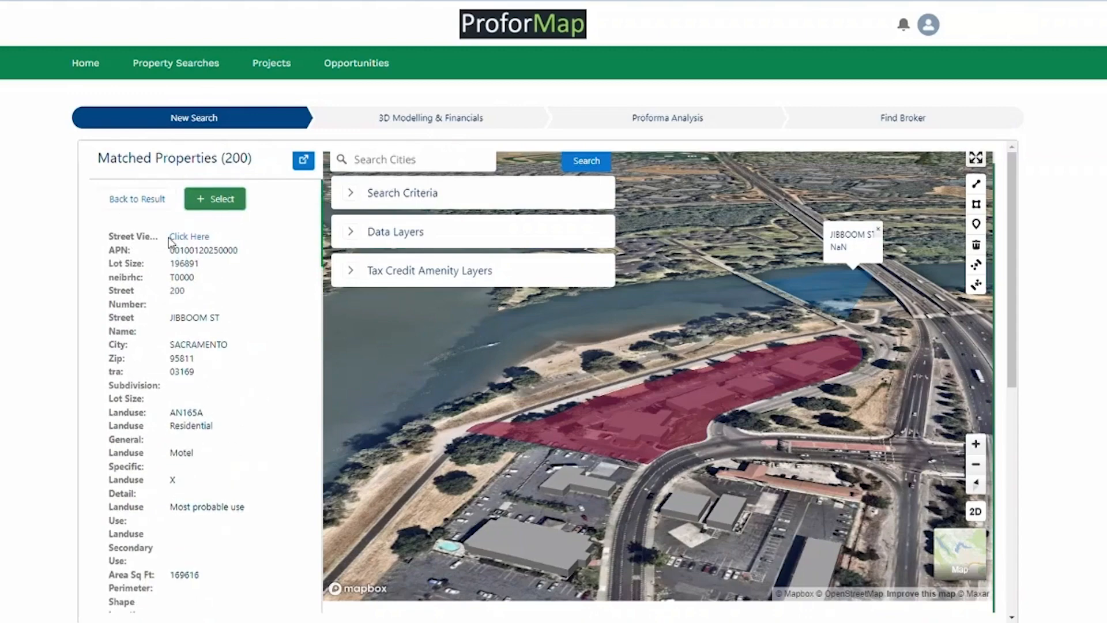
# Look around the parcel's Street View toward the path, riverside and building.
pyautogui.click(186, 236)
pyautogui.moveTo(728, 414); pyautogui.dragTo(455, 277)
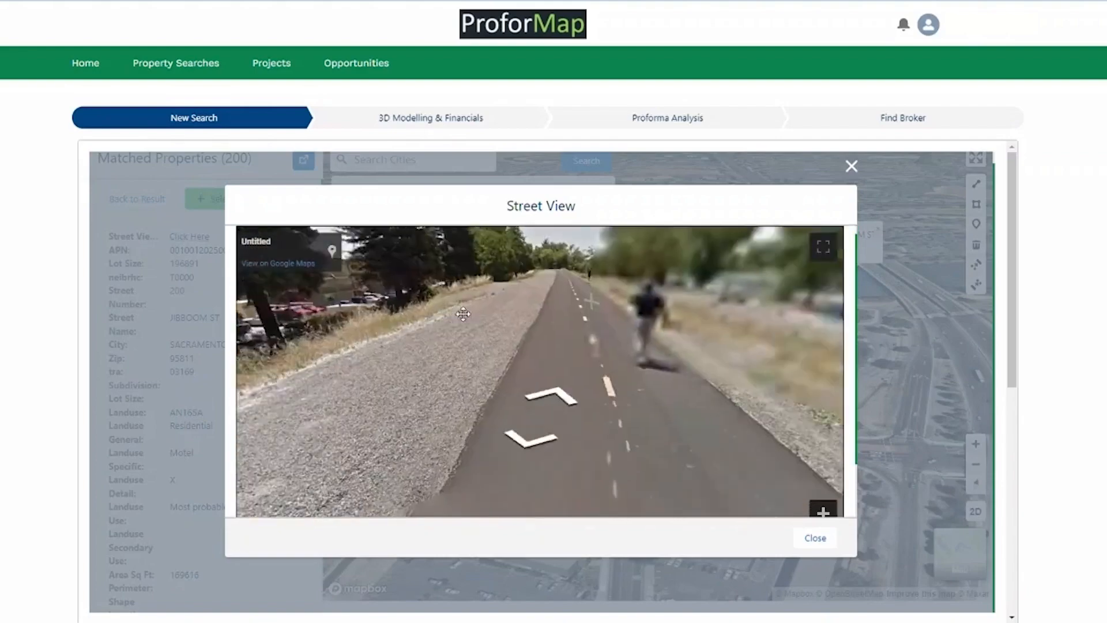
pyautogui.moveTo(796, 404); pyautogui.dragTo(536, 393)
pyautogui.moveTo(755, 385); pyautogui.dragTo(246, 439)
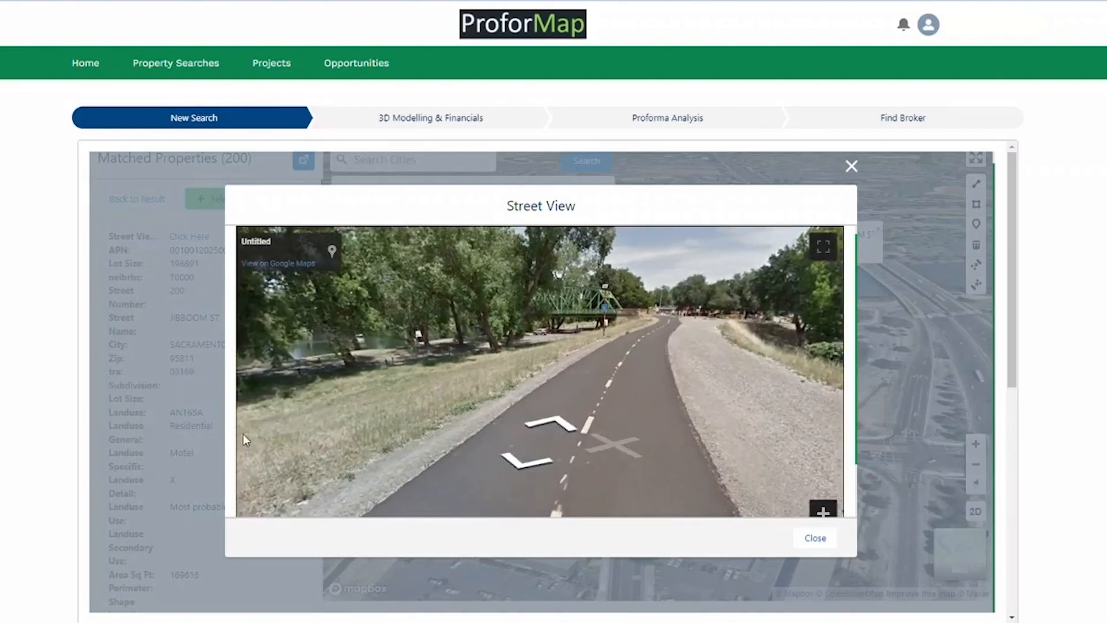
pyautogui.moveTo(646, 392); pyautogui.dragTo(209, 350)
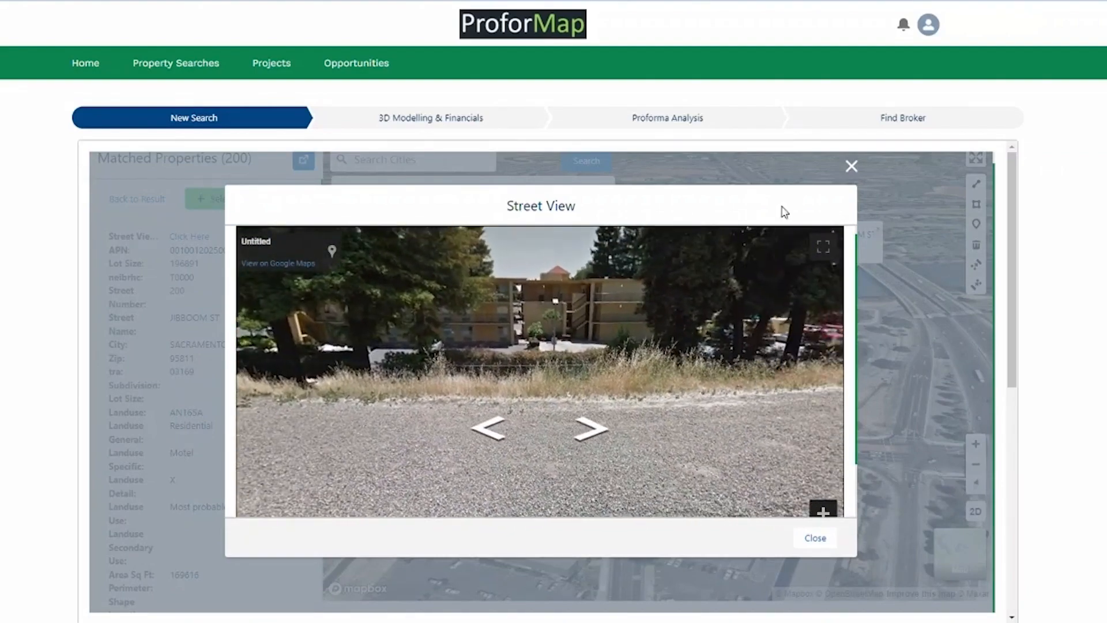
pyautogui.click(852, 167)
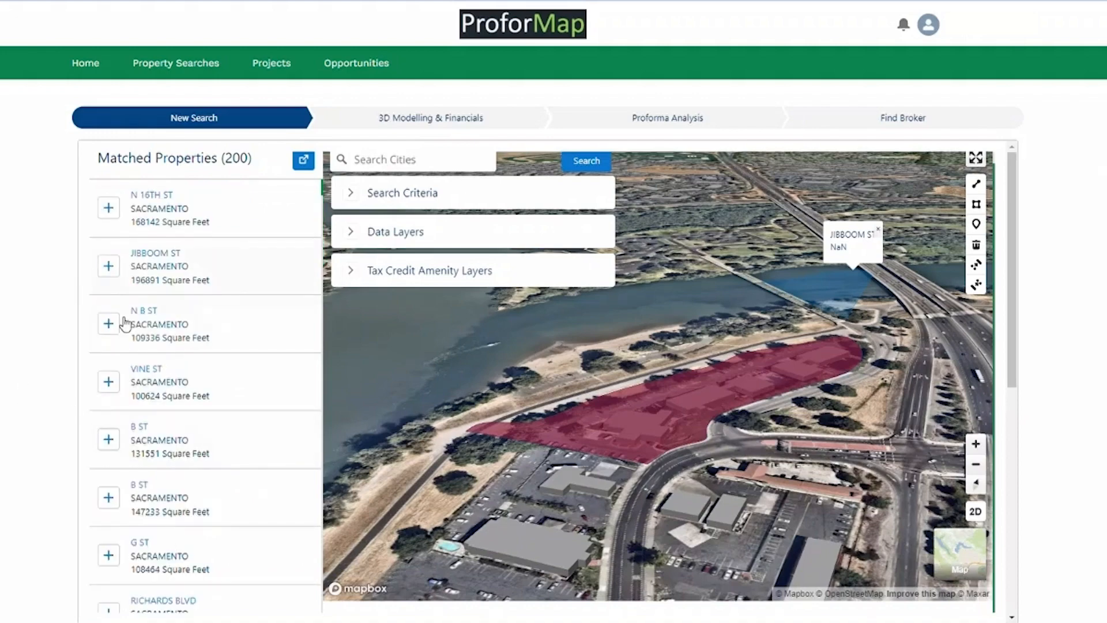
# Add the 131551 sq ft B ST property, preview the General Plan overlay, and flatten the map.
pyautogui.scroll(-2, 124, 324)
pyautogui.click(116, 296)
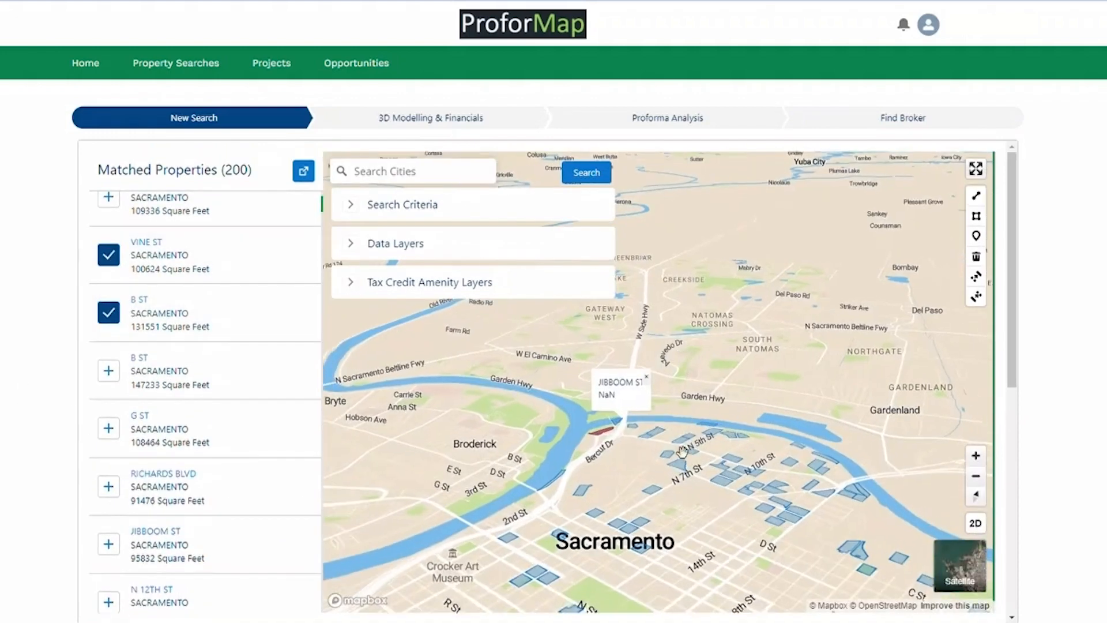
pyautogui.click(352, 245)
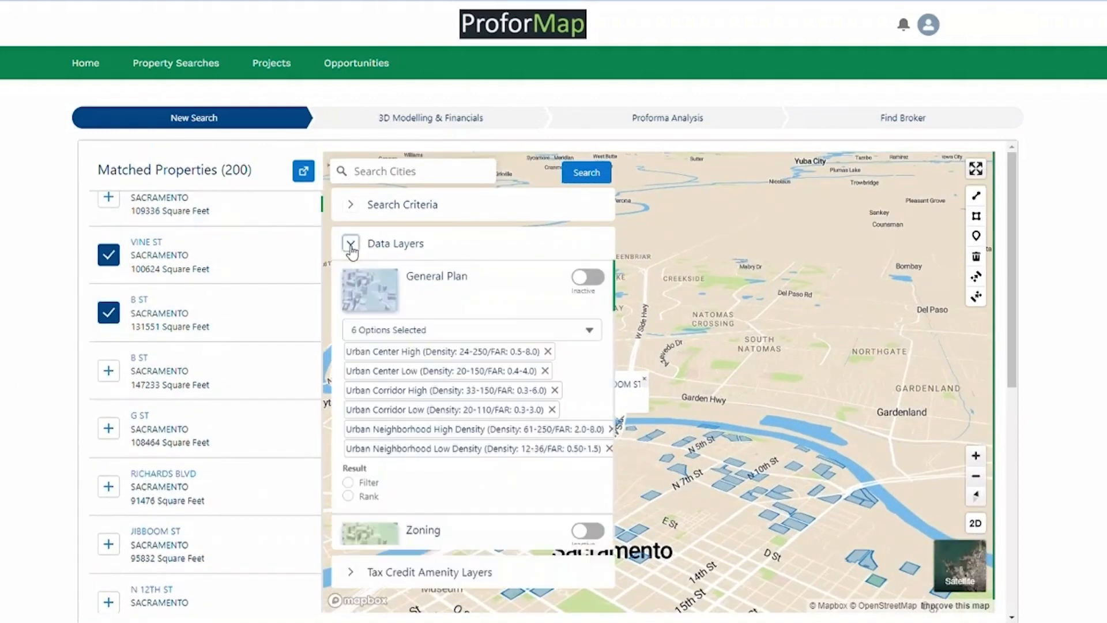
pyautogui.click(584, 279)
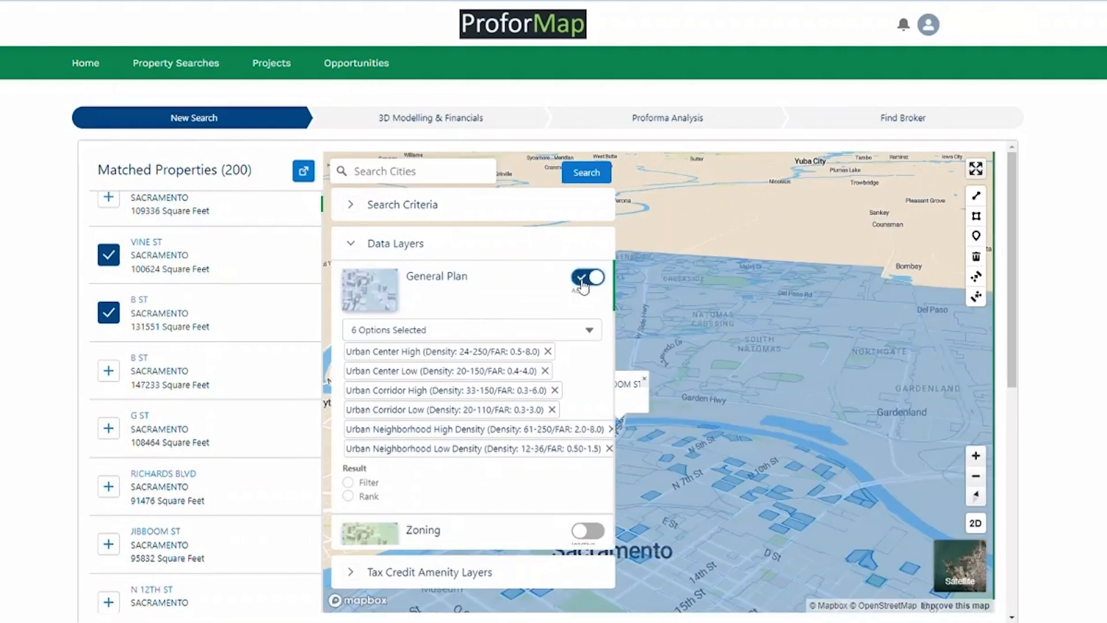
pyautogui.click(584, 279)
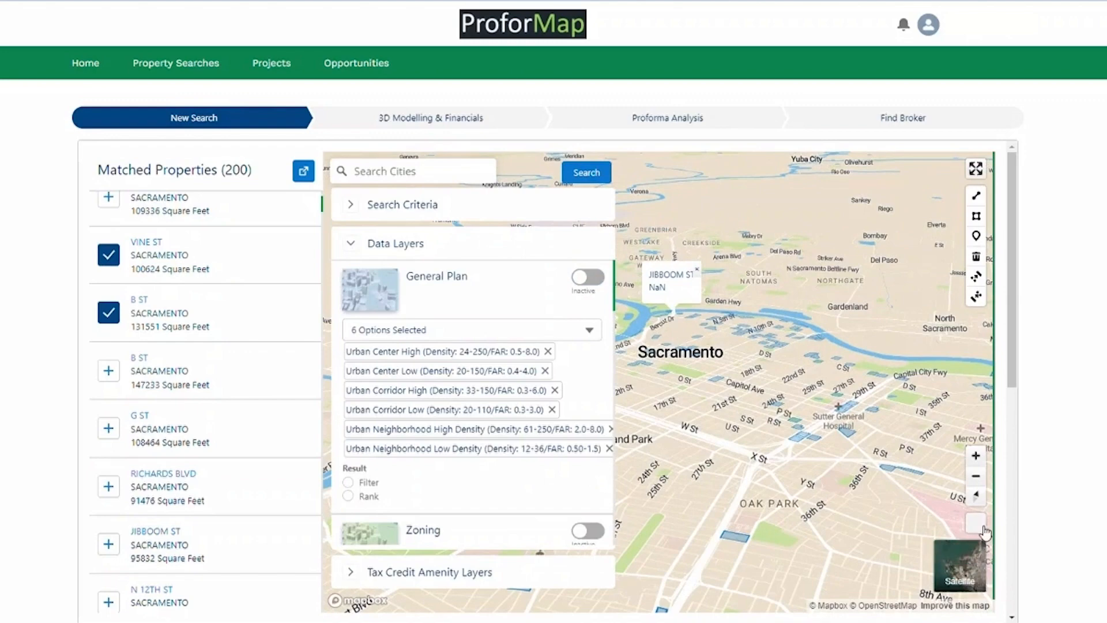
pyautogui.click(979, 526)
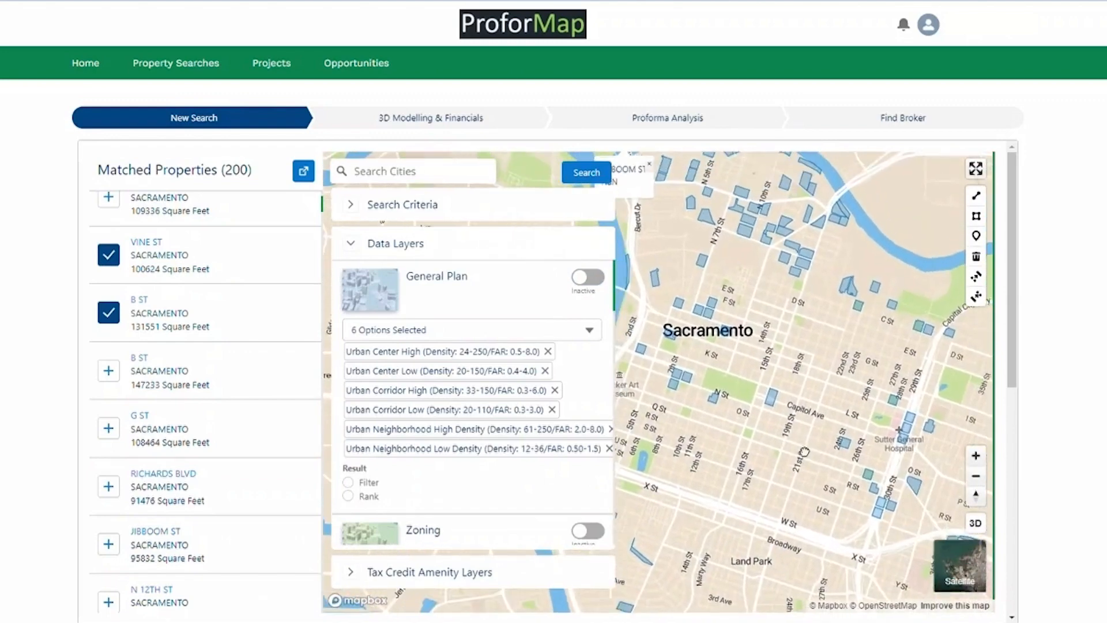
# Preview Council Districts, Qualified Census Tracts, Difficult Development Areas and Special Planning Districts overlays.
pyautogui.scroll(-6, 409, 429)
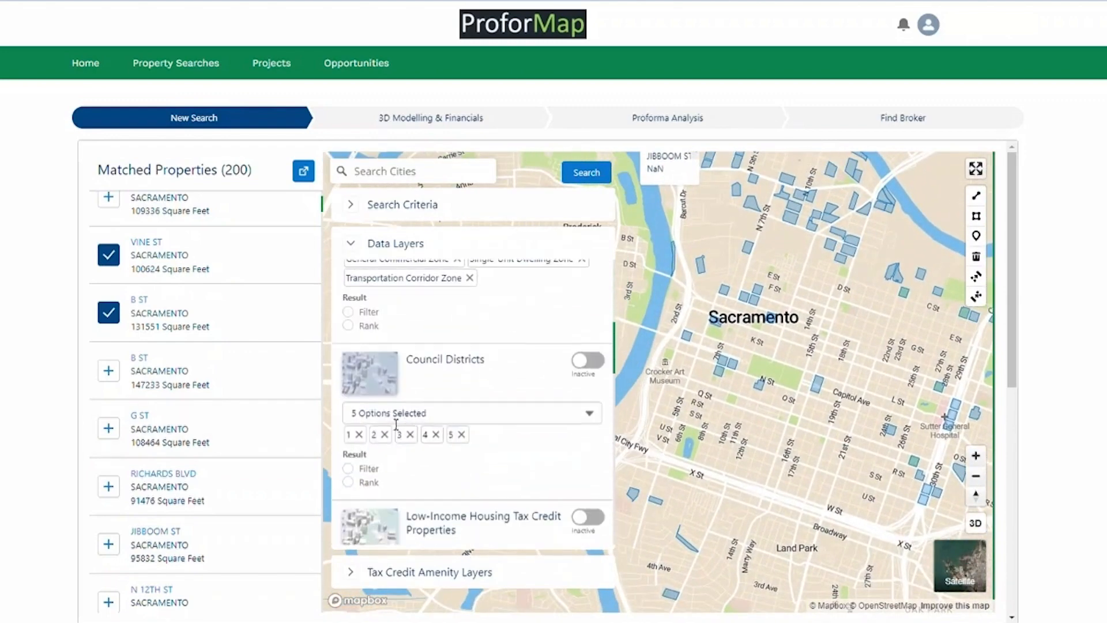
pyautogui.click(584, 362)
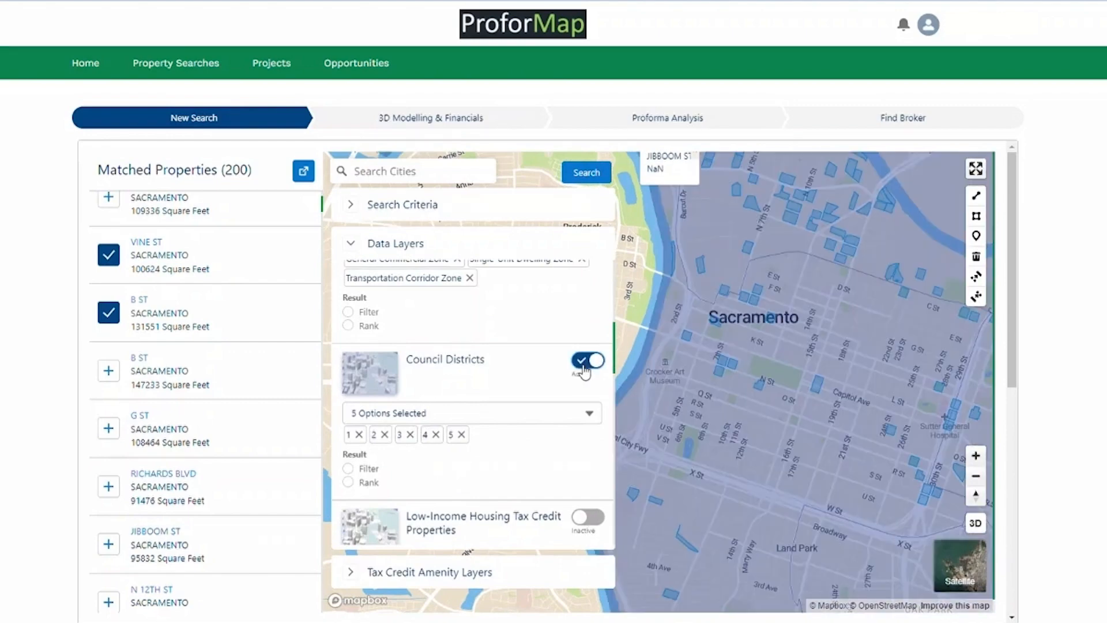
pyautogui.click(585, 362)
pyautogui.scroll(-5, 771, 359)
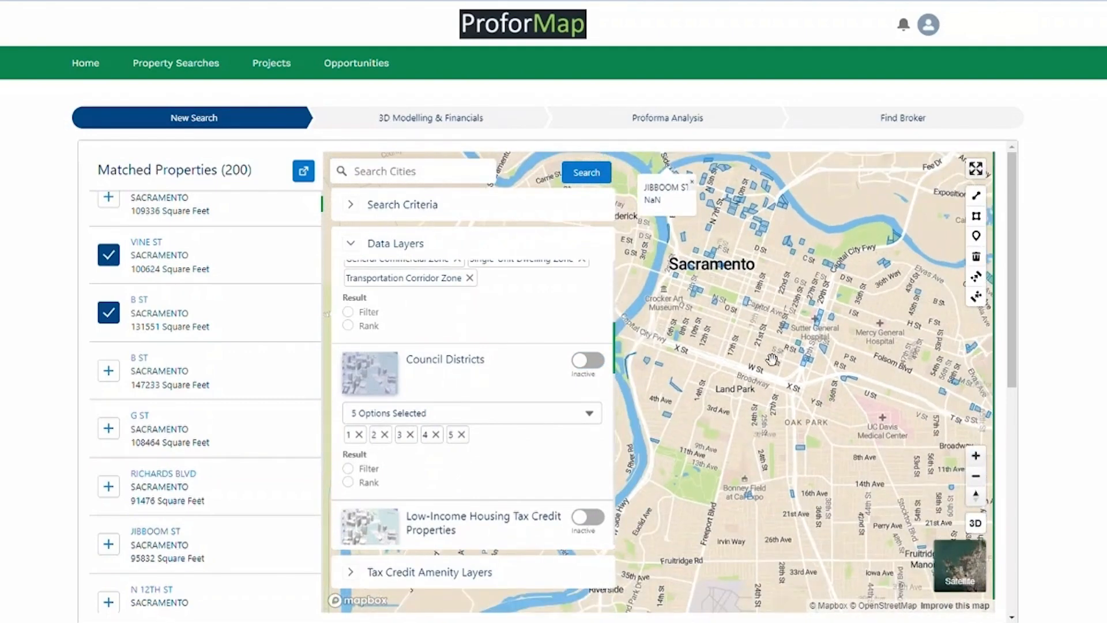
pyautogui.scroll(-3, 440, 455)
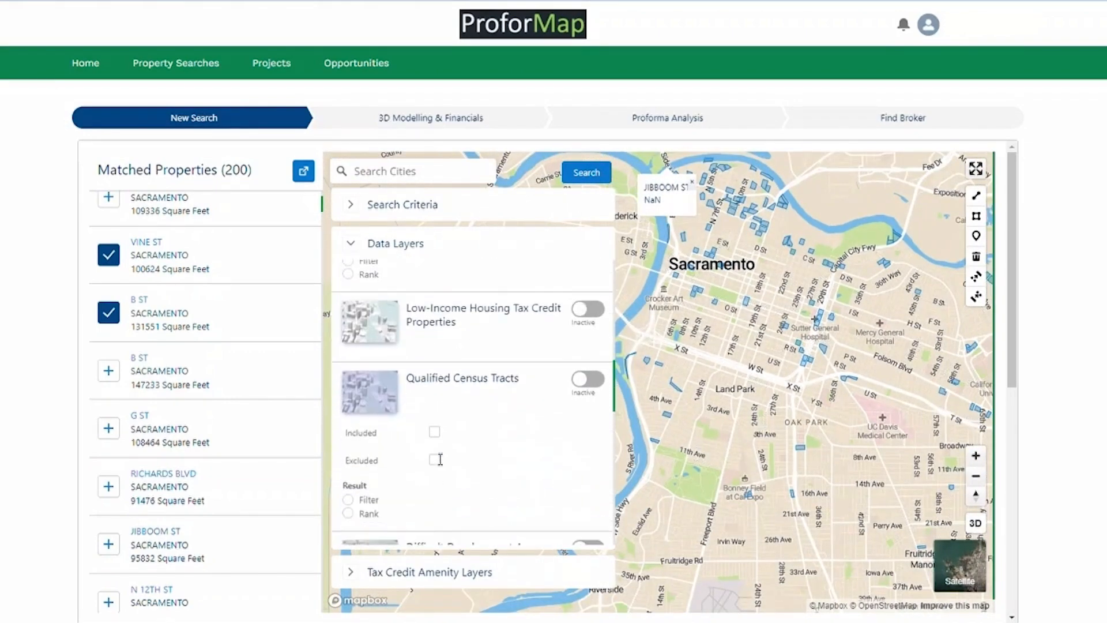
pyautogui.click(585, 381)
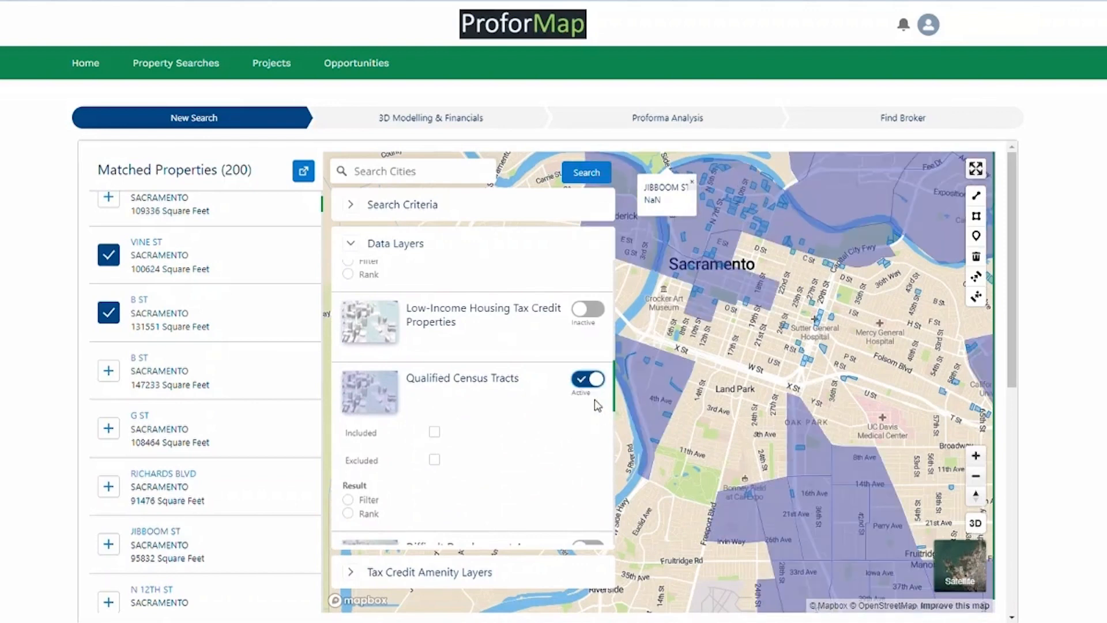
pyautogui.scroll(-3, 435, 437)
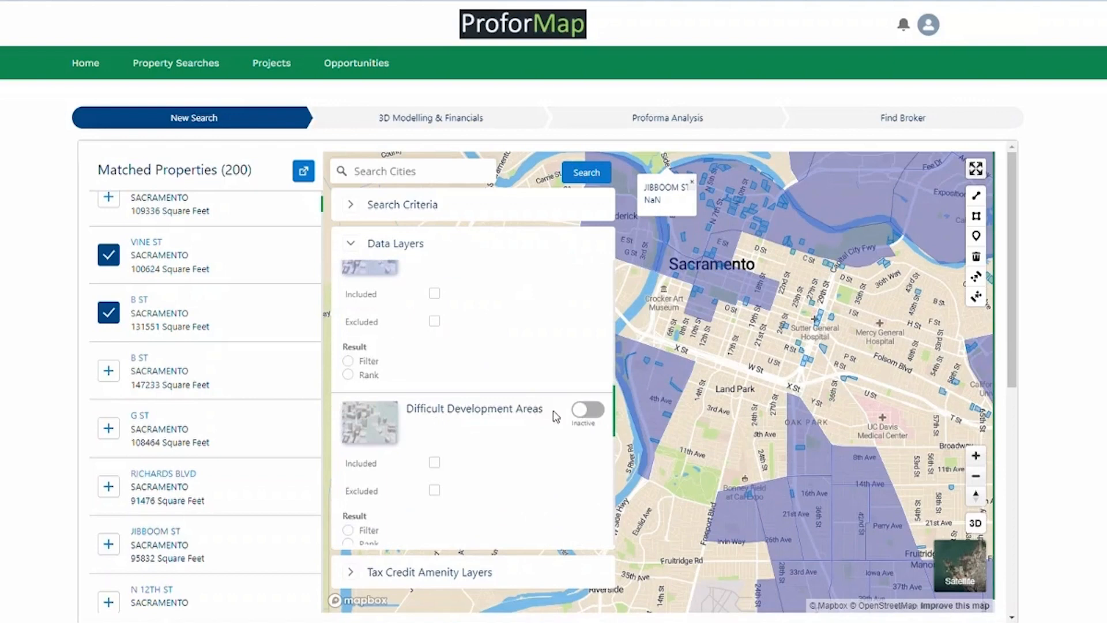
pyautogui.click(587, 410)
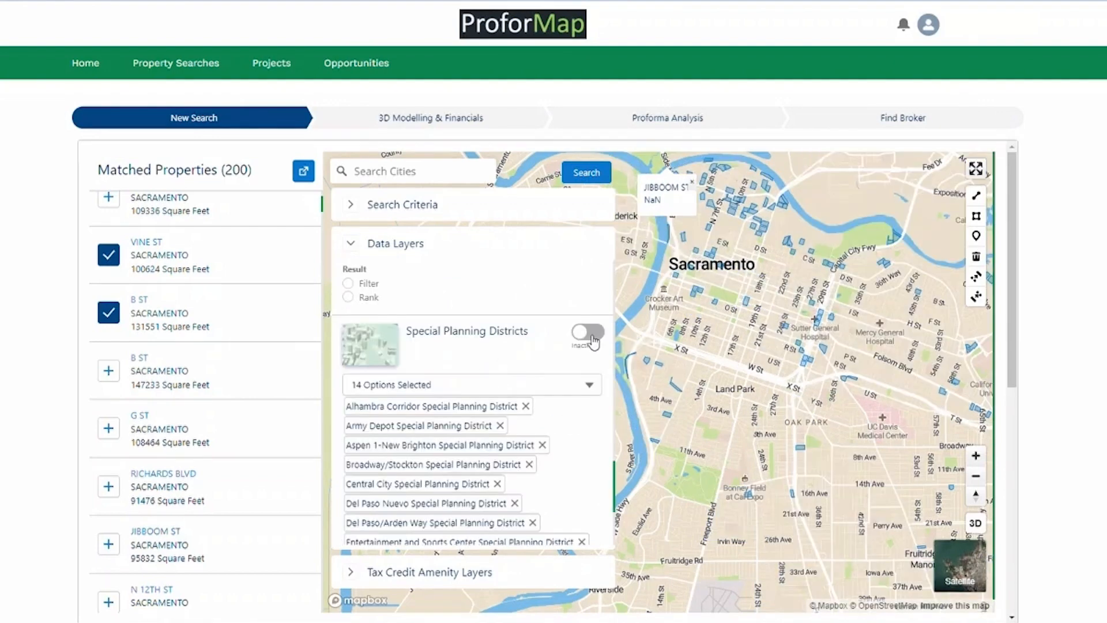
pyautogui.click(589, 335)
pyautogui.click(587, 334)
# Collapse Data Layers and center the map on downtown Sacramento.
pyautogui.scroll(-2, 536, 391)
pyautogui.scroll(6, 534, 389)
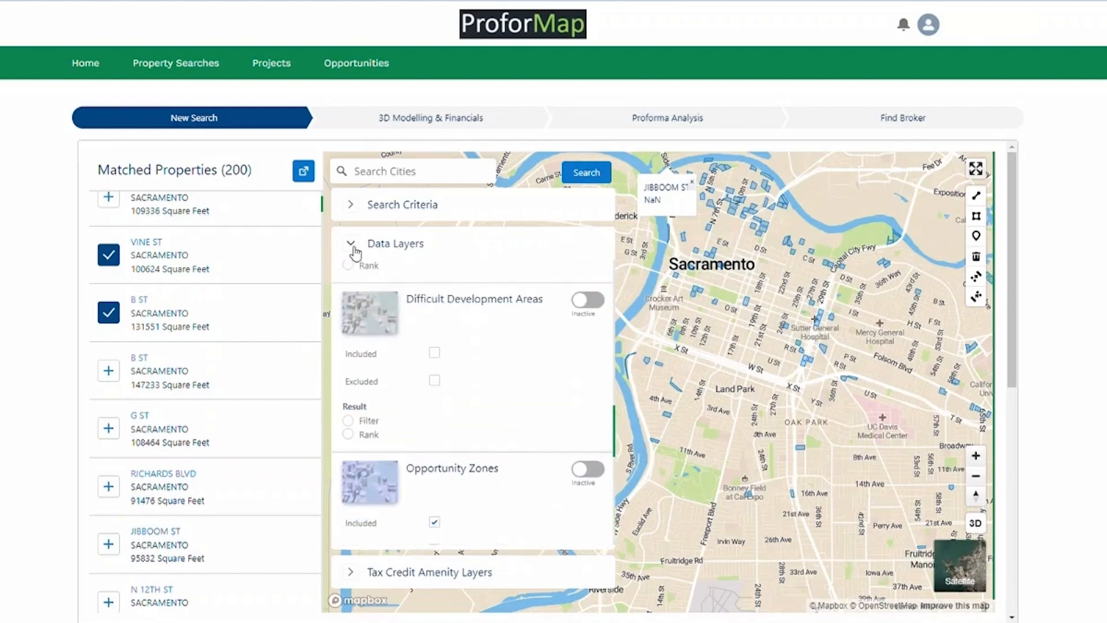
pyautogui.click(351, 244)
pyautogui.moveTo(727, 330); pyautogui.dragTo(698, 454)
pyautogui.scroll(5, 697, 453)
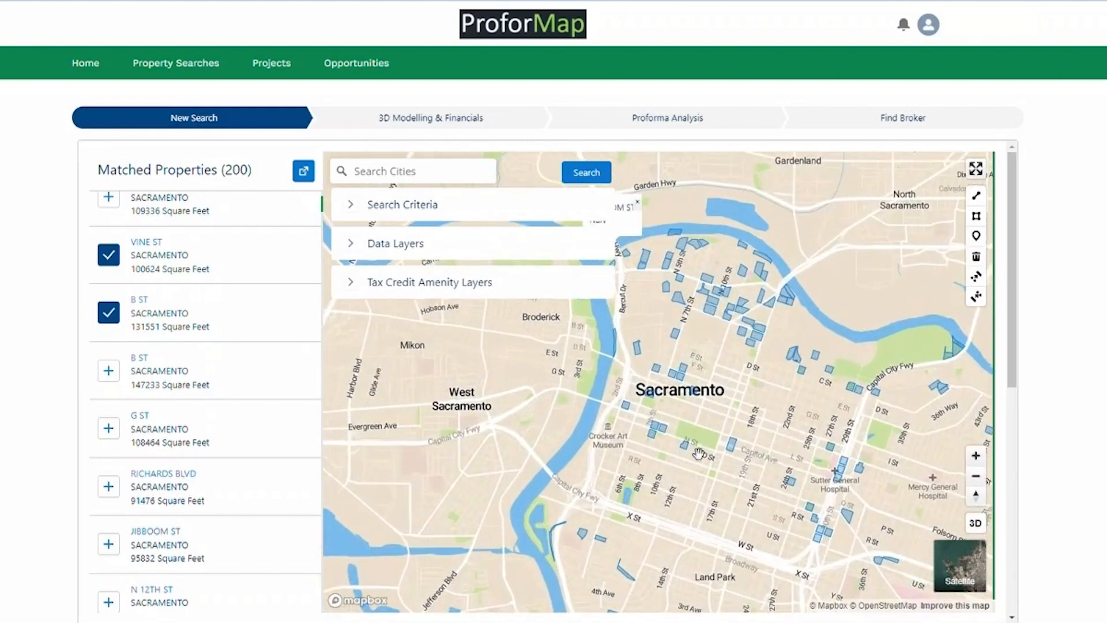
# Zoom in and select the parcel at 19th St and Broadway.
pyautogui.scroll(2, 747, 443)
pyautogui.click(747, 442)
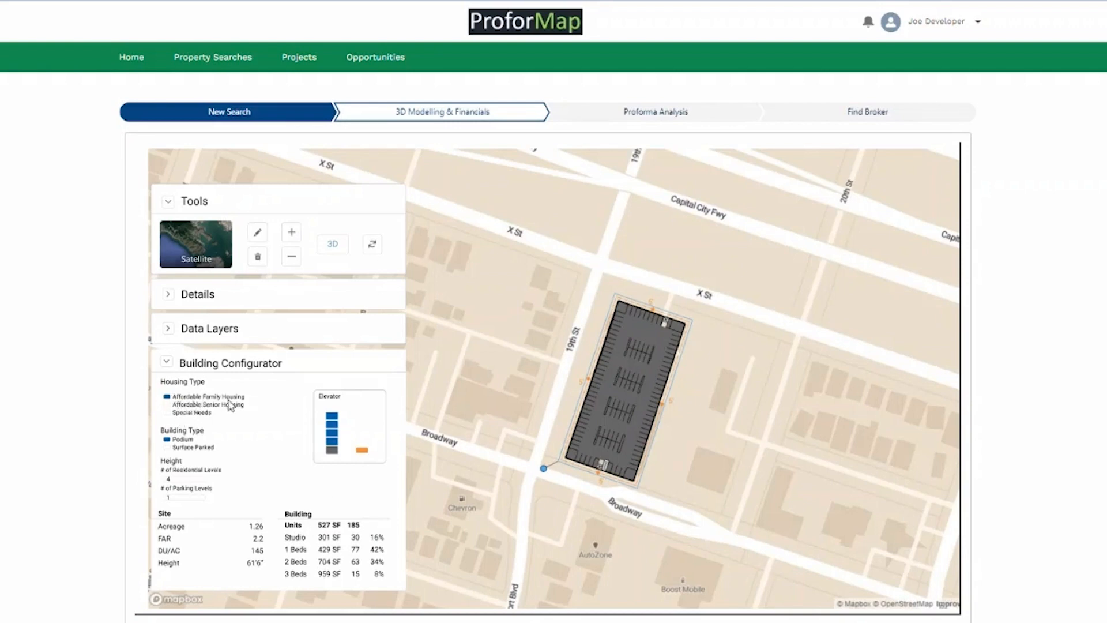
# Preview a residential floor and the 3D building, then choose Affordable Senior Housing (192 one-bedroom units).
pyautogui.click(333, 446)
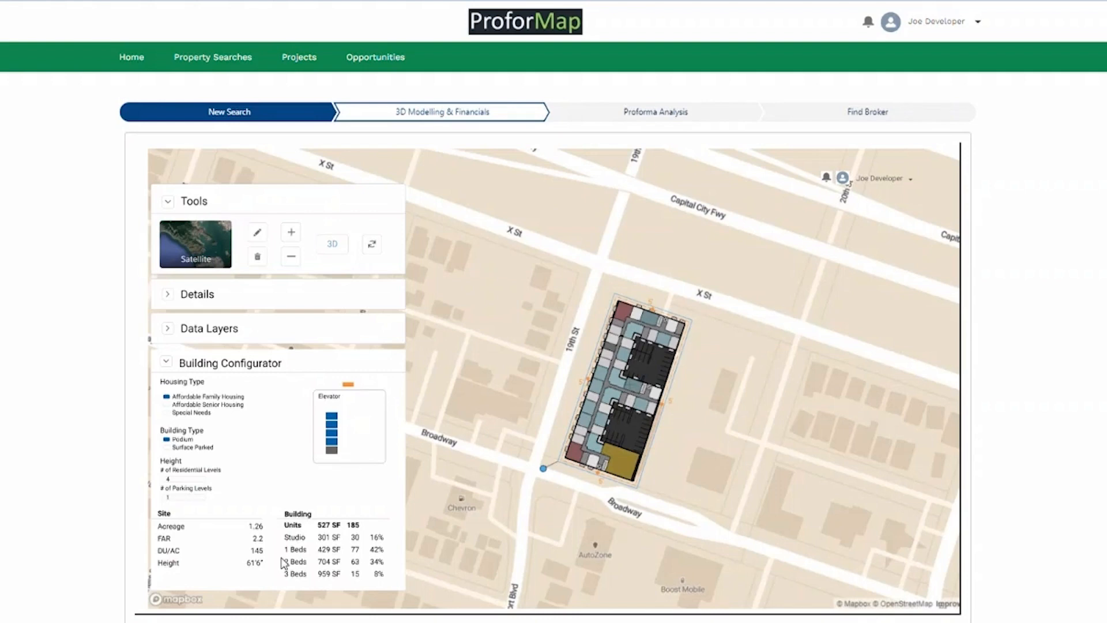
pyautogui.click(337, 246)
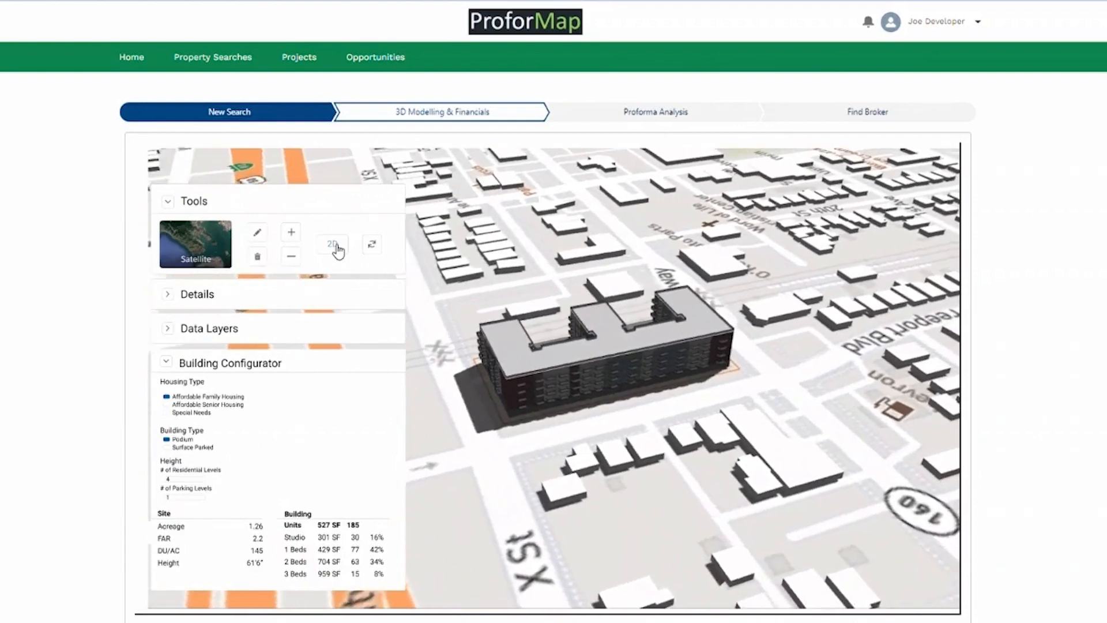
pyautogui.click(337, 247)
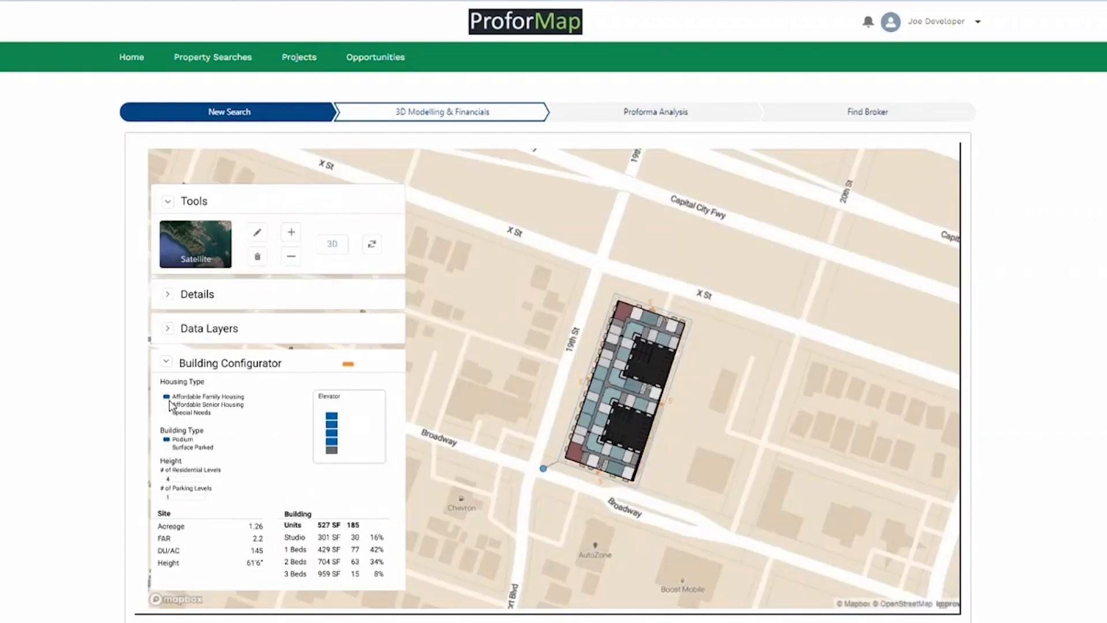
pyautogui.click(167, 406)
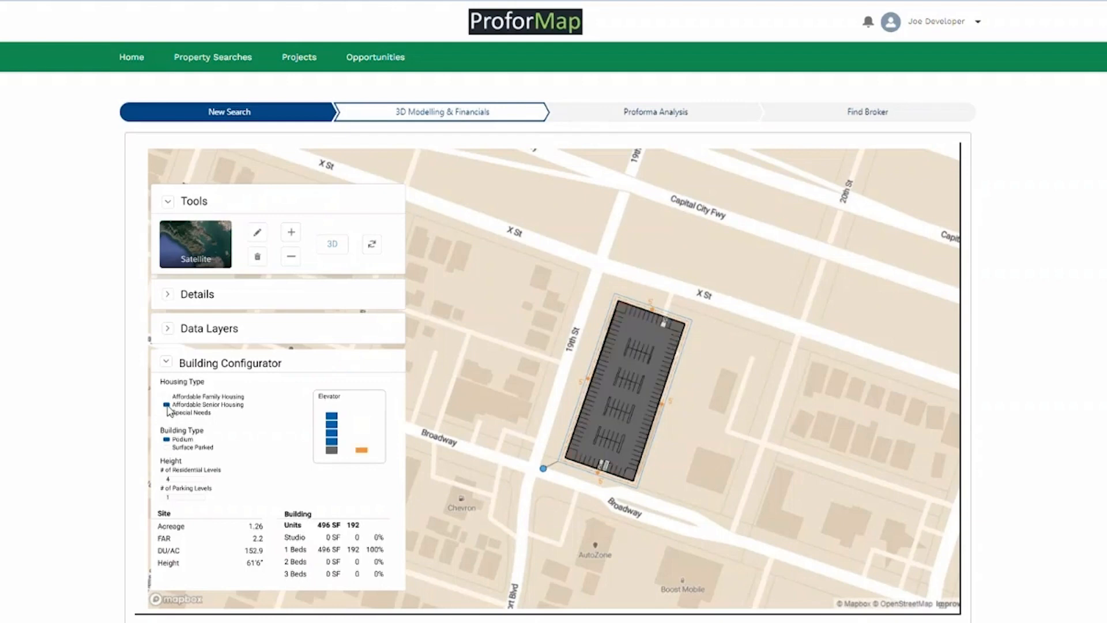
# Choose Special Needs housing, giving 283 studio units of 338 SF at 225.4 DU/AC.
pyautogui.click(331, 442)
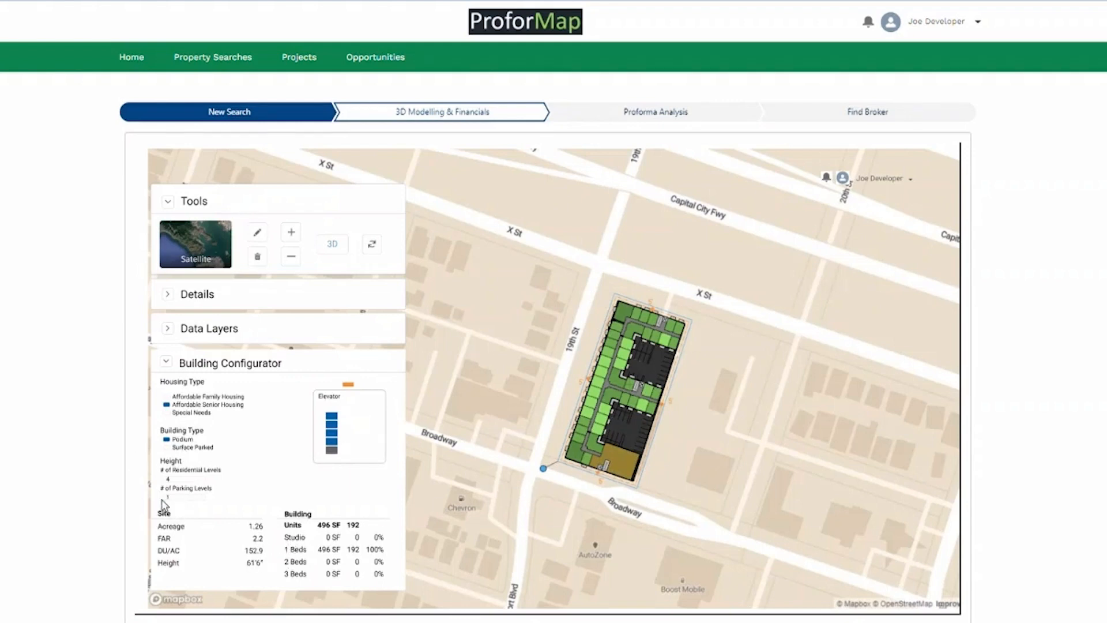
pyautogui.click(173, 413)
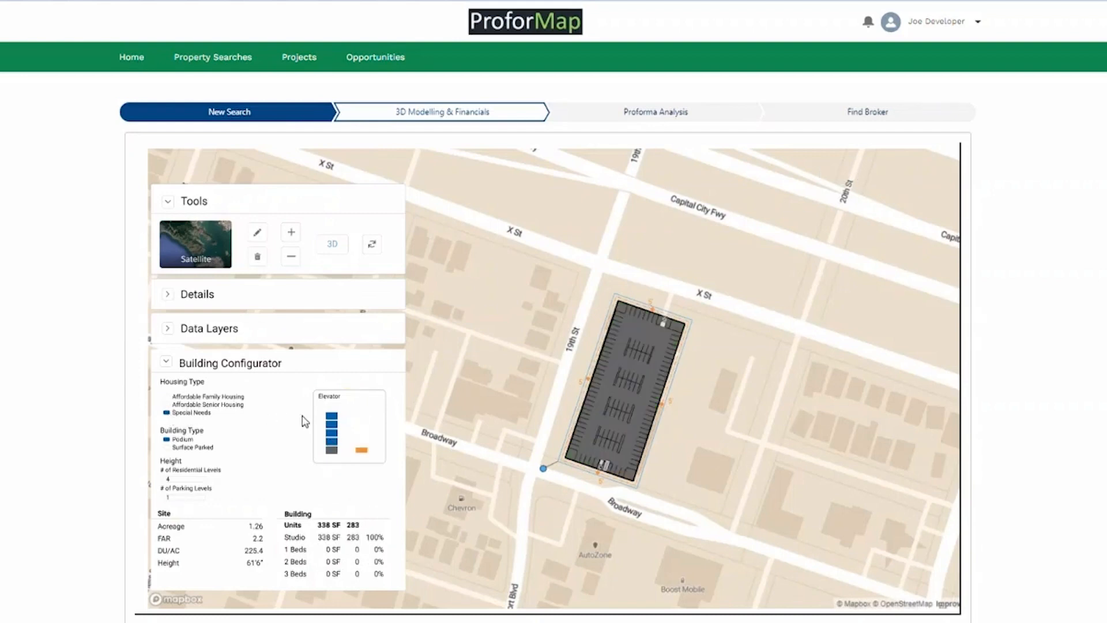
pyautogui.click(337, 441)
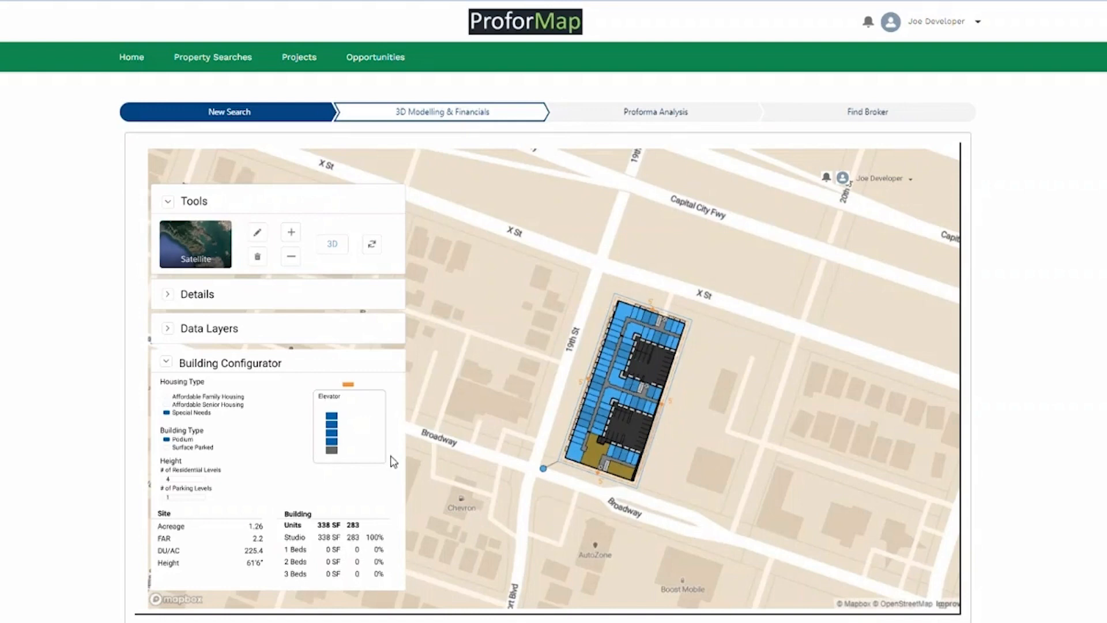
# Change the building type to Surface Parked.
pyautogui.click(171, 449)
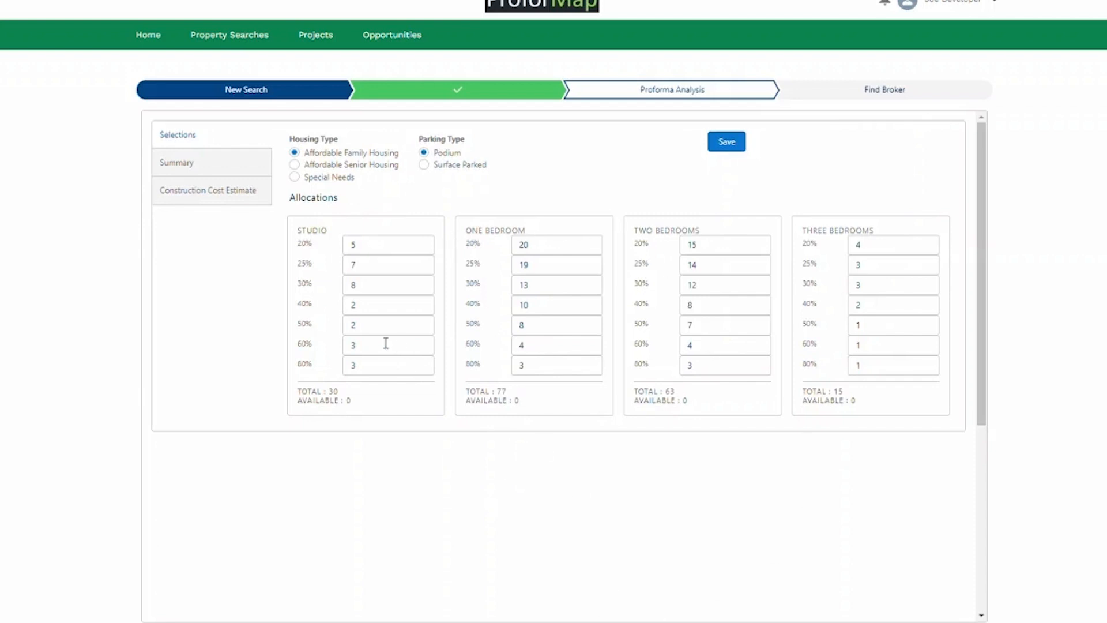
# Open the proforma Summary to see the 135-unit mix and average rents.
pyautogui.click(187, 169)
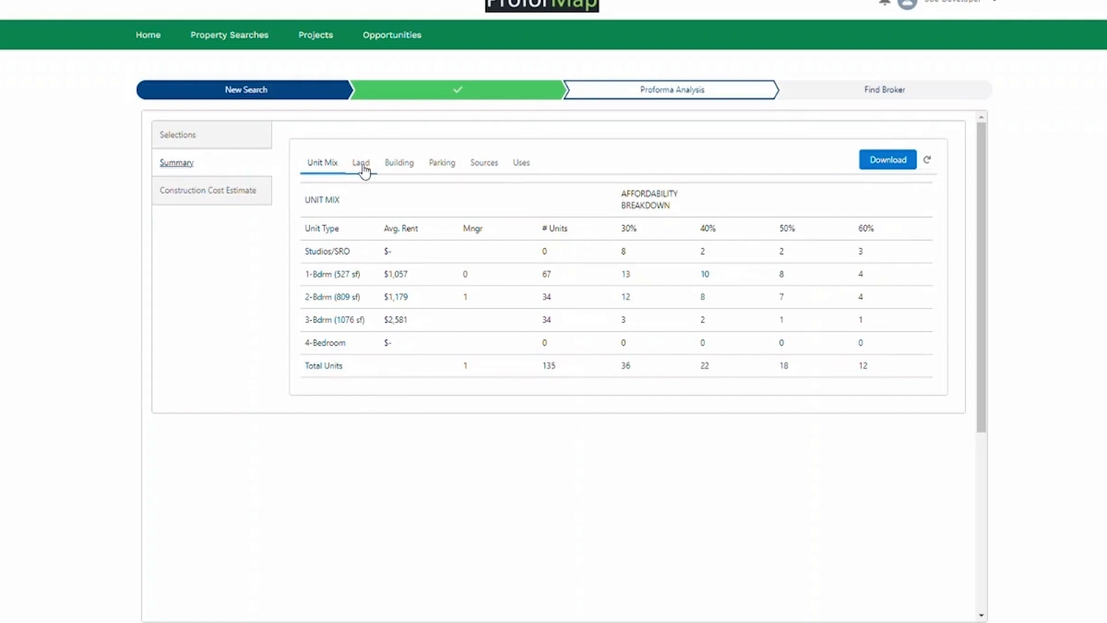
# Review the Uses cost breakdown, the funding Sources table and the Land summary.
pyautogui.click(521, 164)
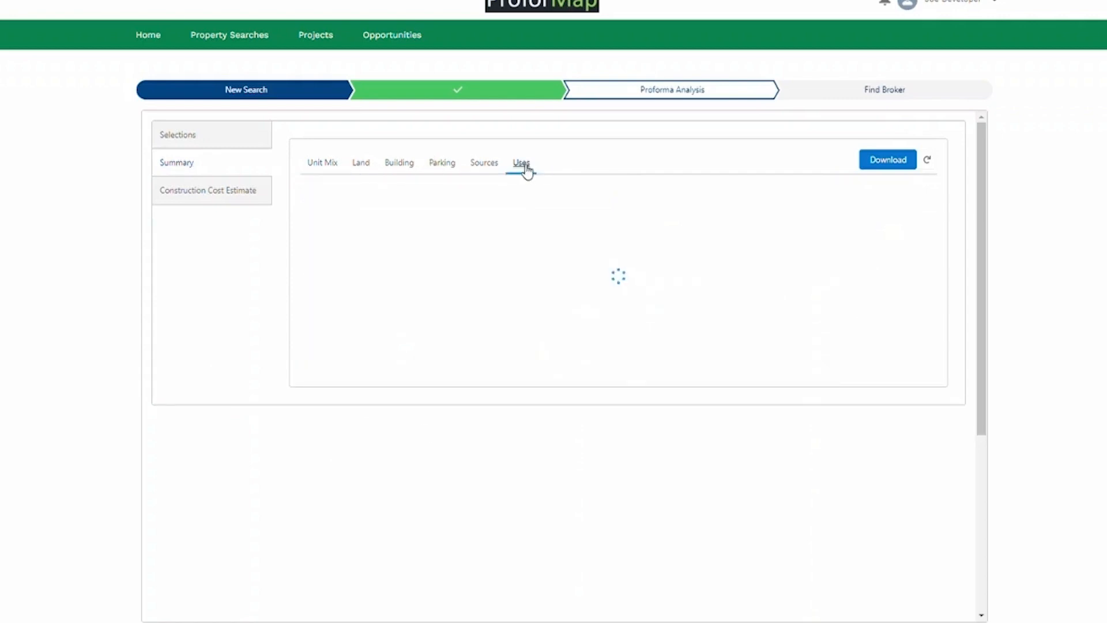
pyautogui.scroll(-9, 623, 341)
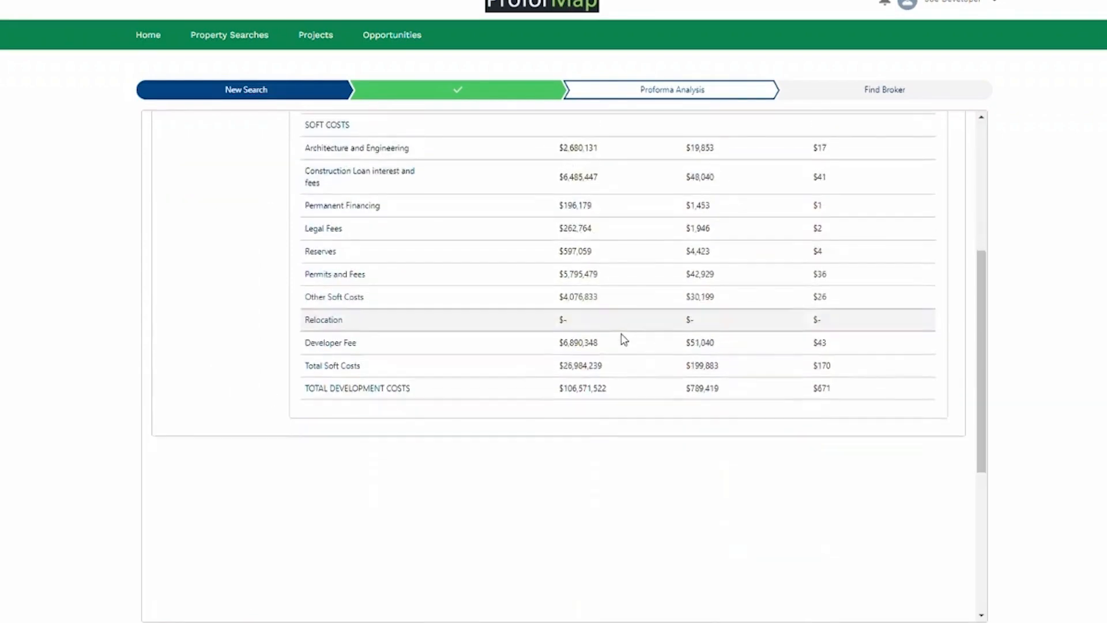
pyautogui.scroll(10, 623, 343)
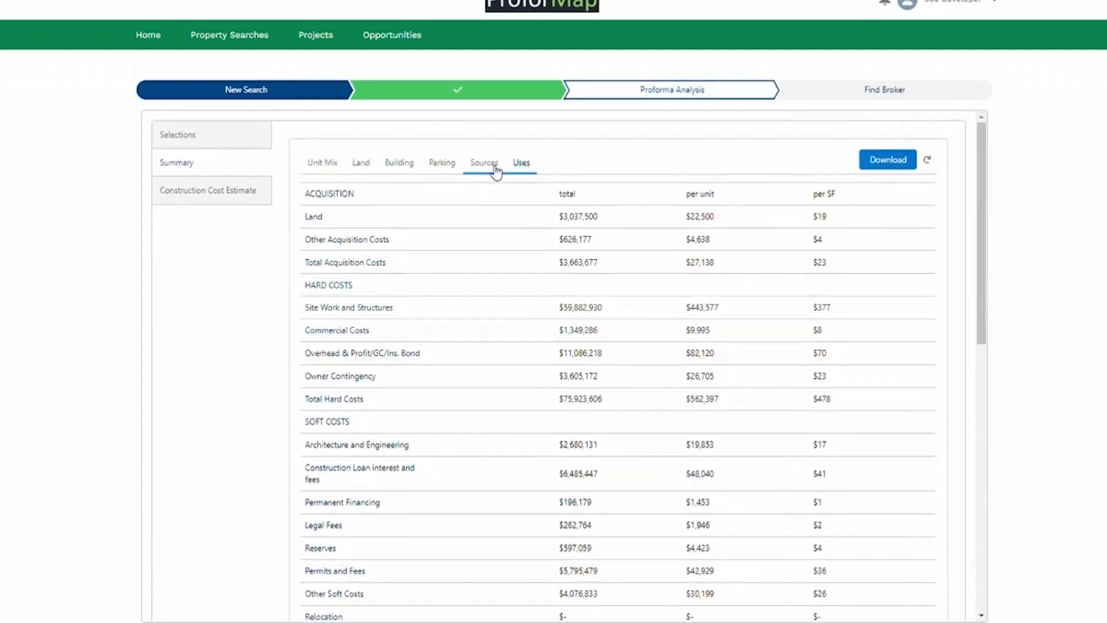
pyautogui.click(487, 166)
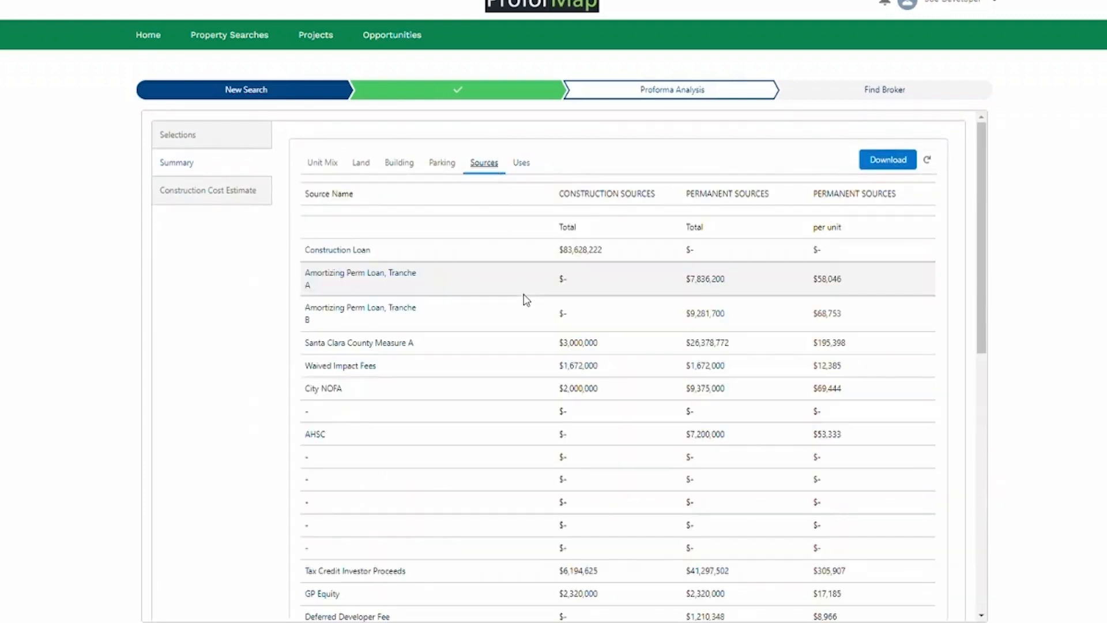
pyautogui.scroll(-6, 526, 316)
pyautogui.scroll(5, 527, 316)
pyautogui.scroll(2, 527, 317)
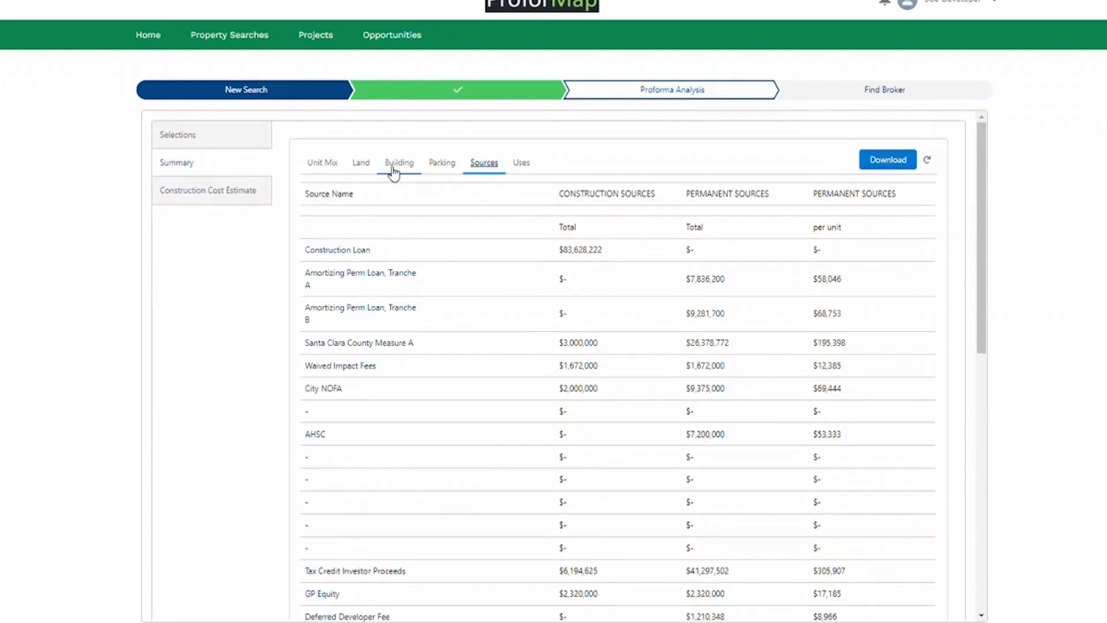
pyautogui.click(361, 164)
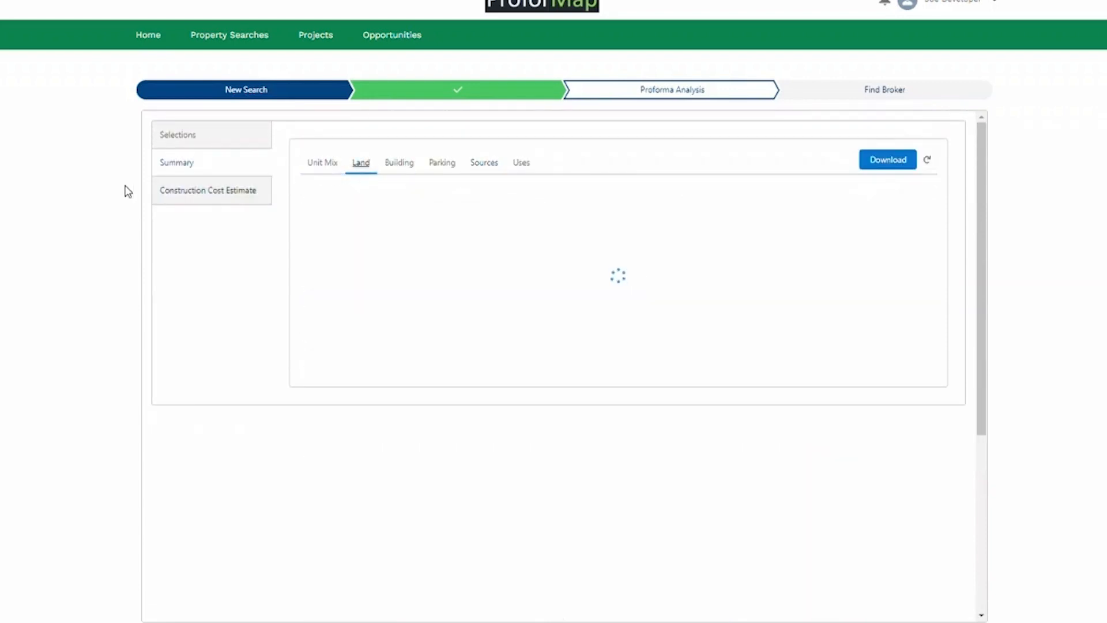
# Check the Construction Cost Estimate, then download the proforma as an Excel workbook.
pyautogui.click(221, 197)
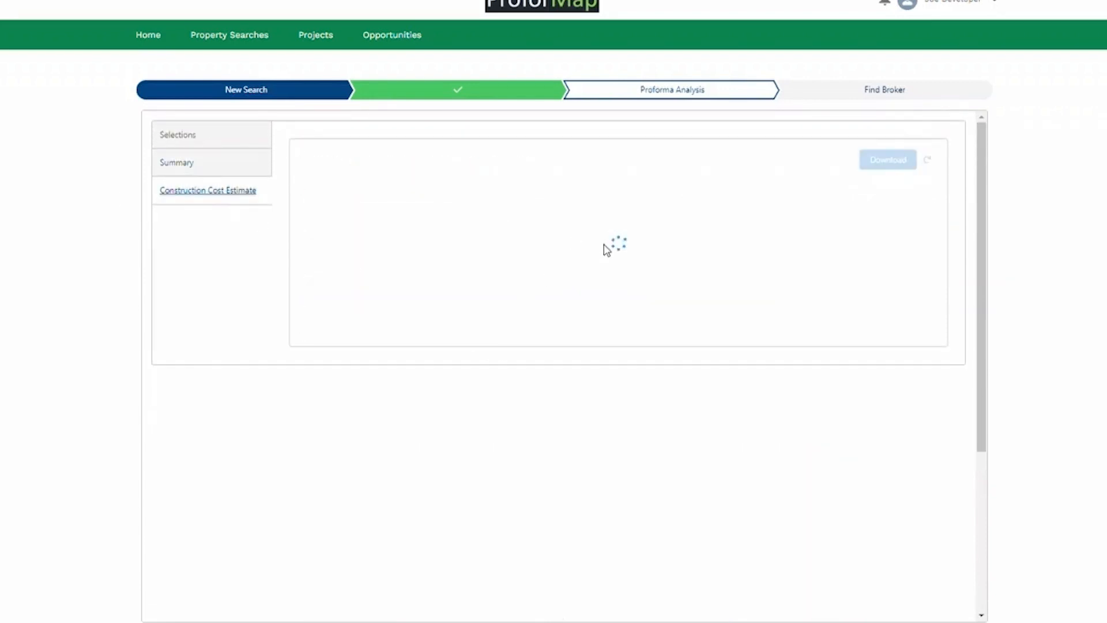
pyautogui.scroll(-15, 447, 237)
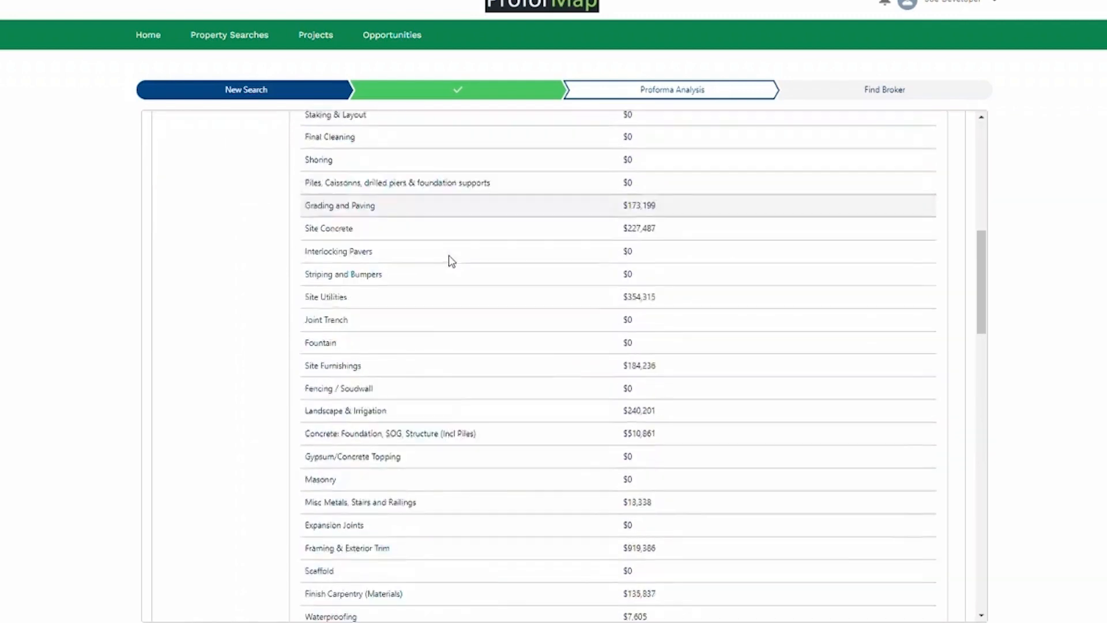
pyautogui.scroll(18, 440, 304)
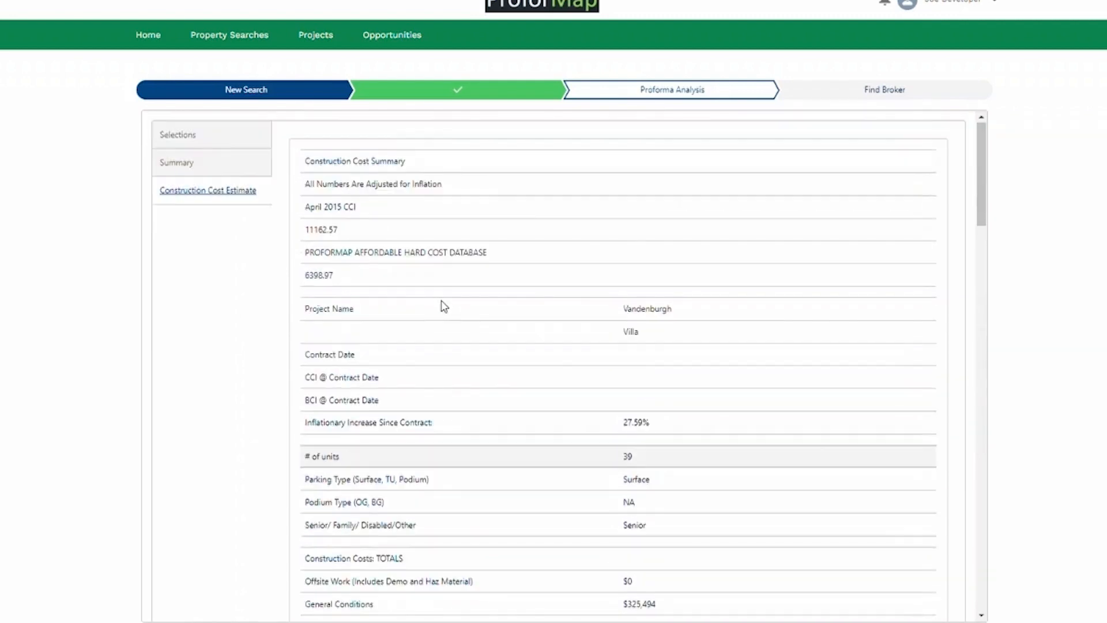
pyautogui.click(191, 163)
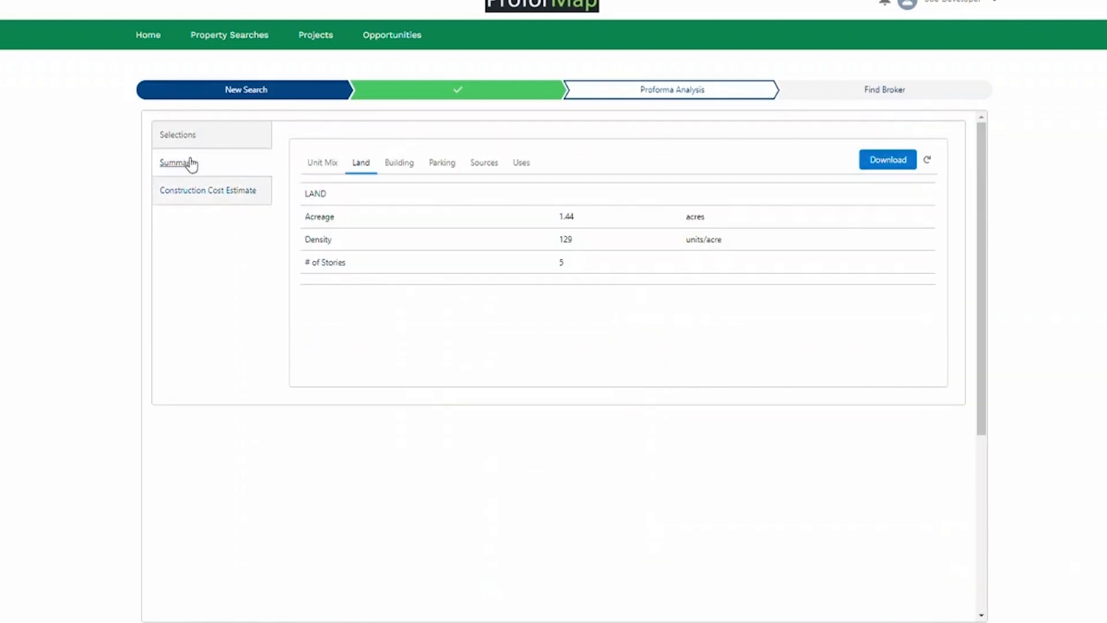
pyautogui.click(522, 162)
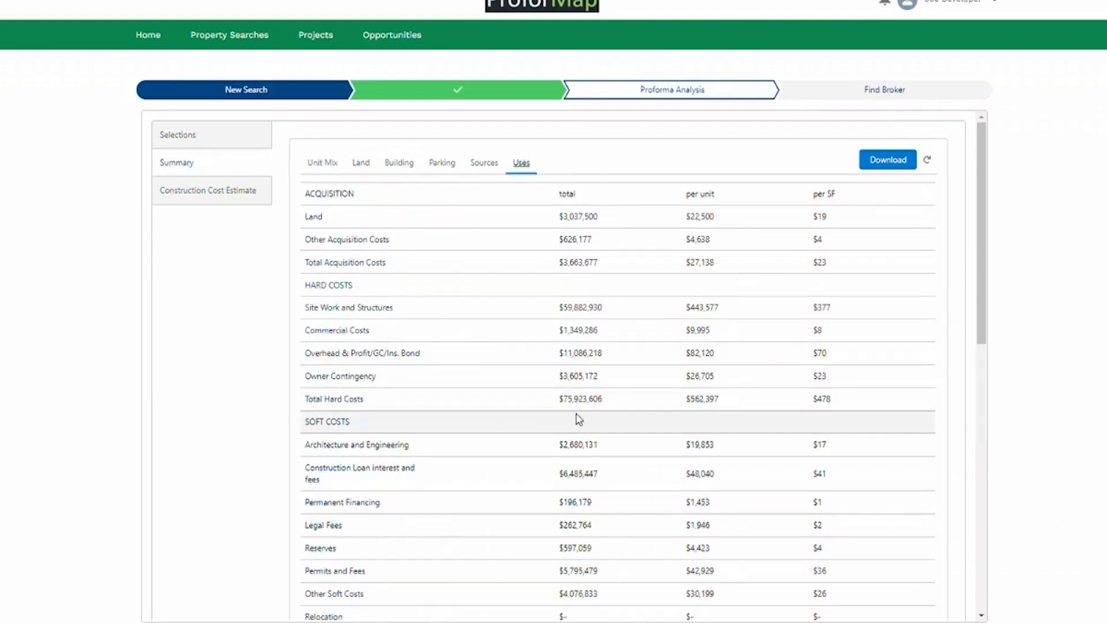
pyautogui.click(885, 163)
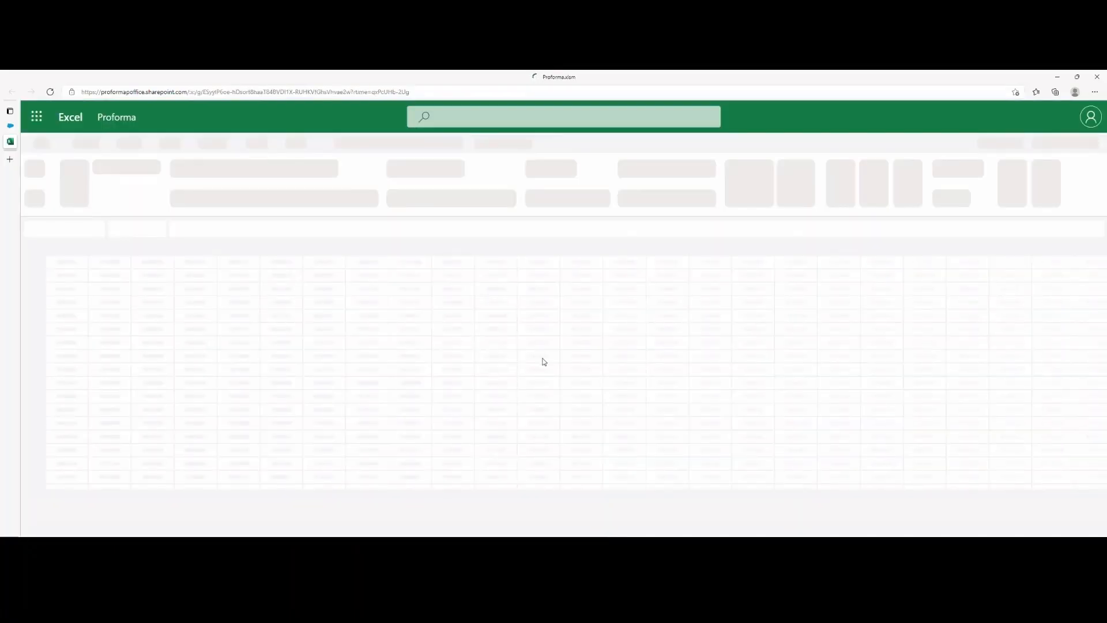
# Scroll through the S1 SUMMARY sheet's site details, unit mix, $98,814,847 sources and uses.
pyautogui.scroll(-5, 238, 430)
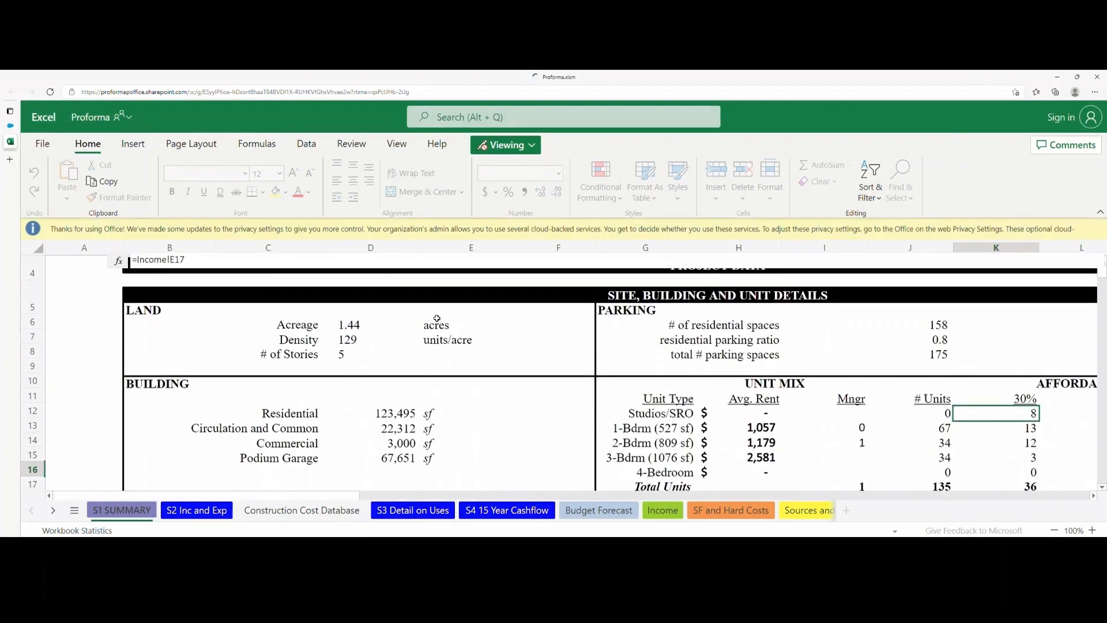
pyautogui.scroll(-1, 461, 324)
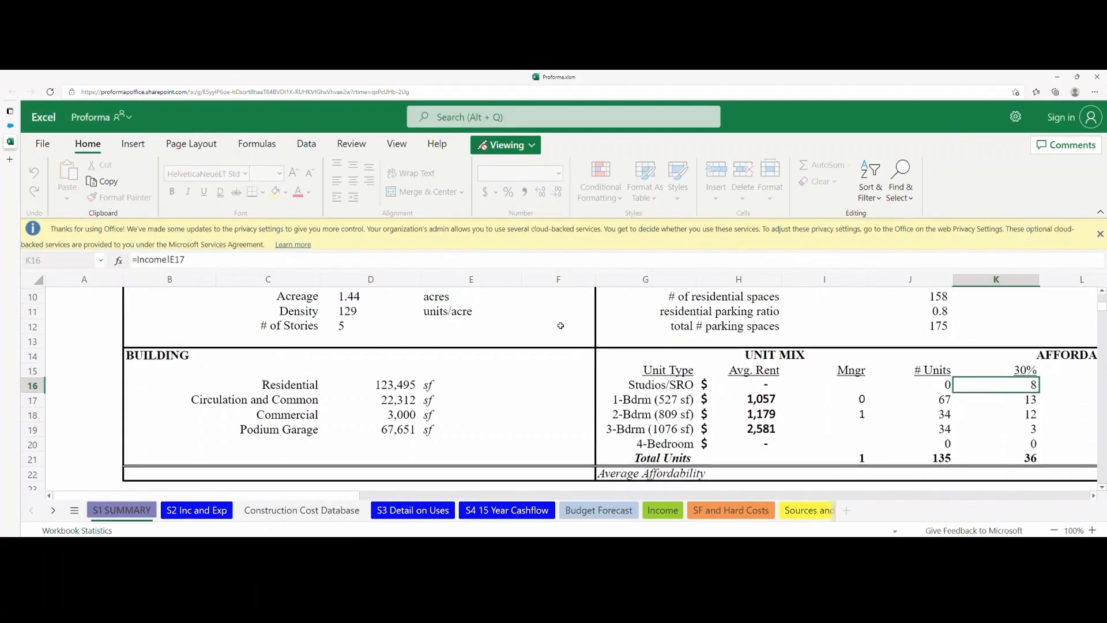
pyautogui.scroll(-1, 560, 326)
pyautogui.scroll(-1, 499, 358)
pyautogui.click(501, 354)
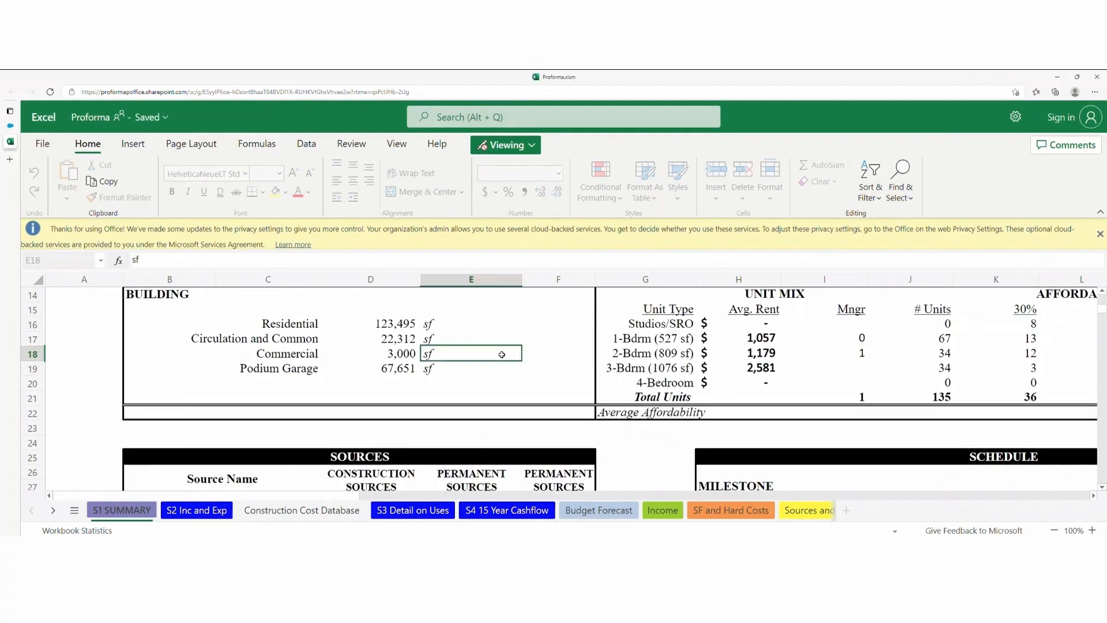
pyautogui.scroll(-9, 501, 354)
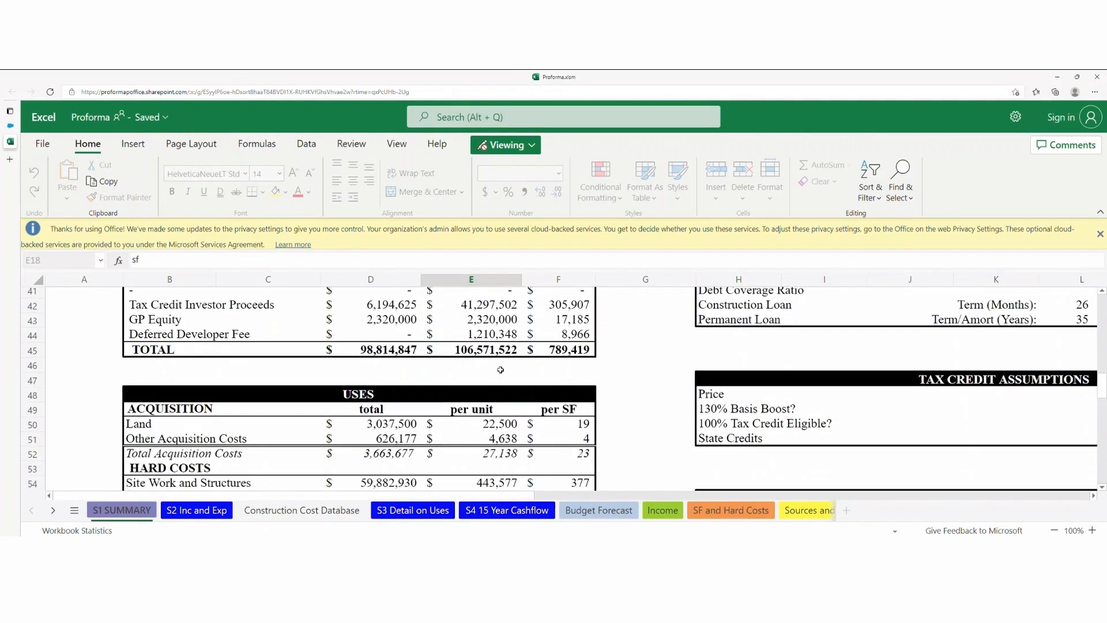
pyautogui.scroll(-3, 500, 369)
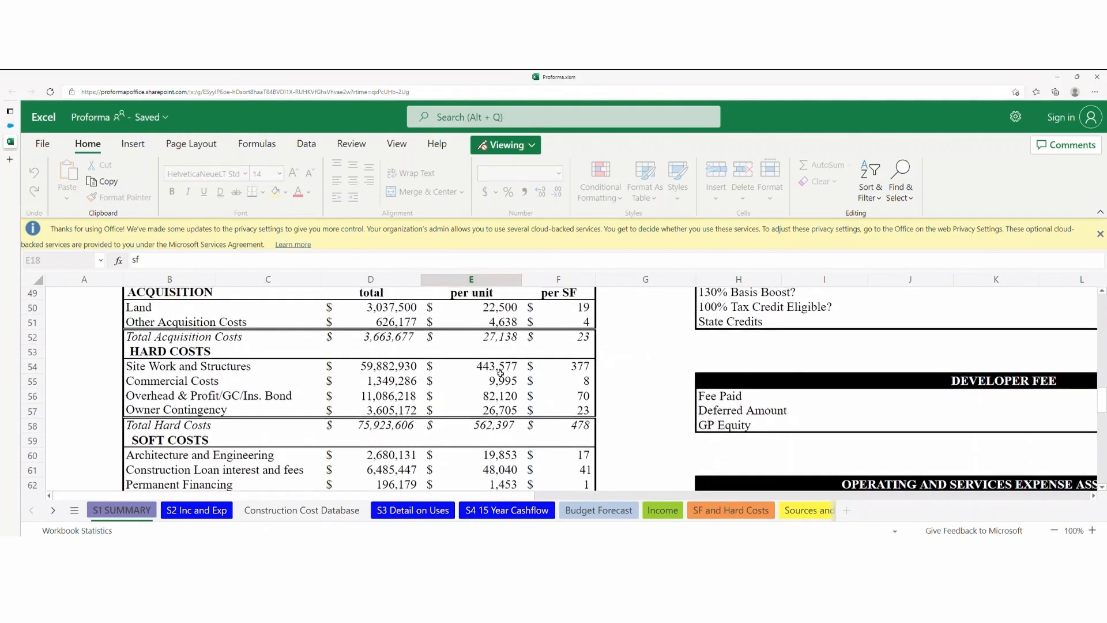
pyautogui.scroll(14, 500, 372)
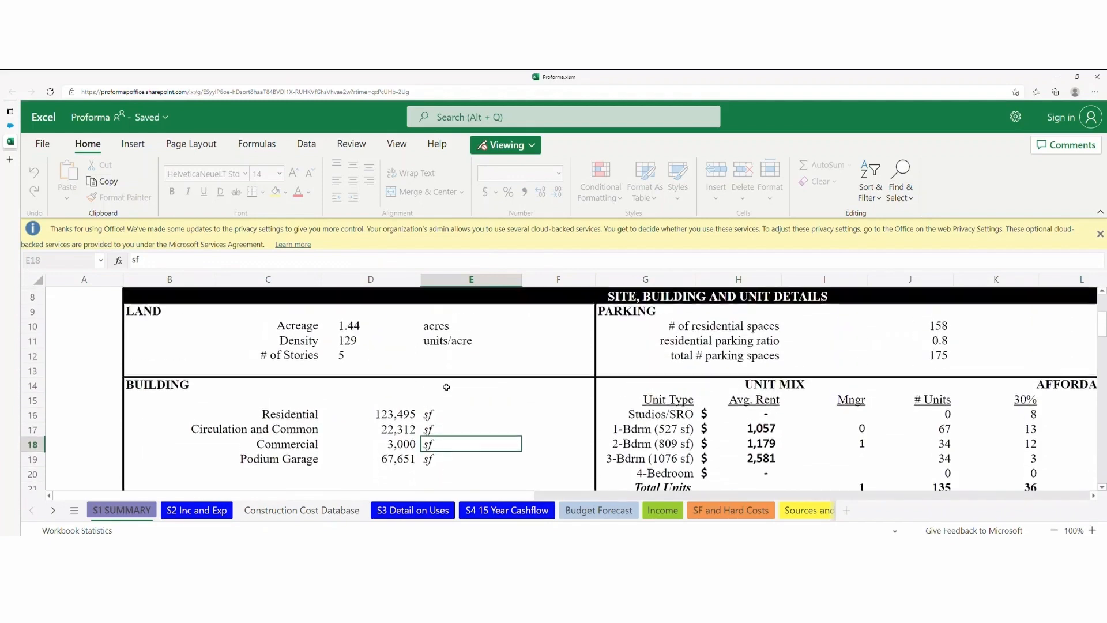
pyautogui.scroll(2, 446, 386)
pyautogui.scroll(-7, 452, 388)
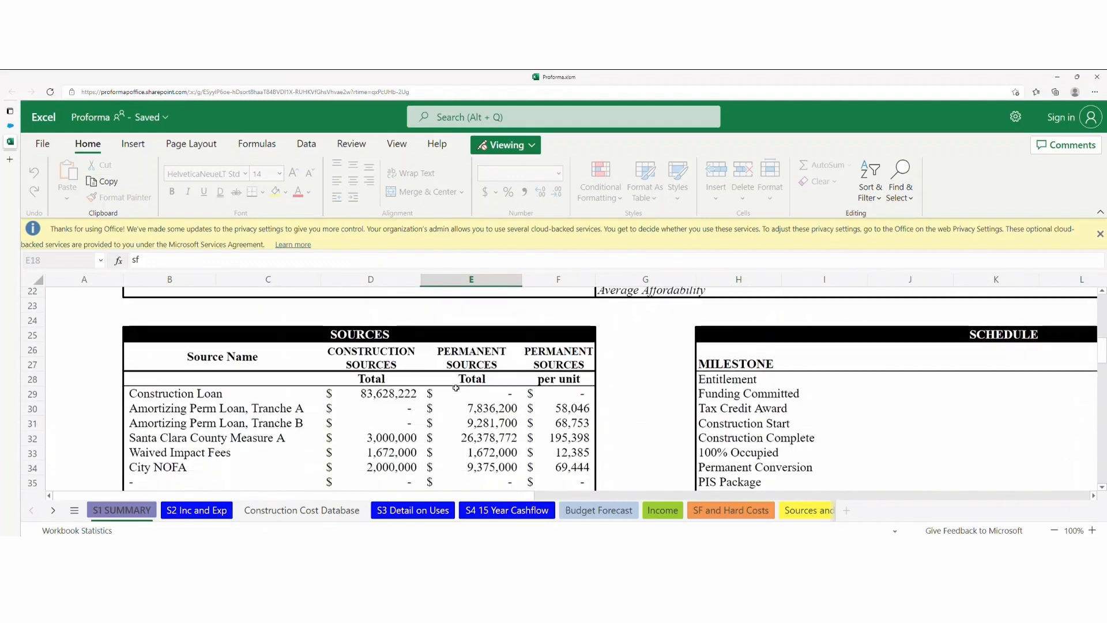
pyautogui.scroll(-1, 443, 446)
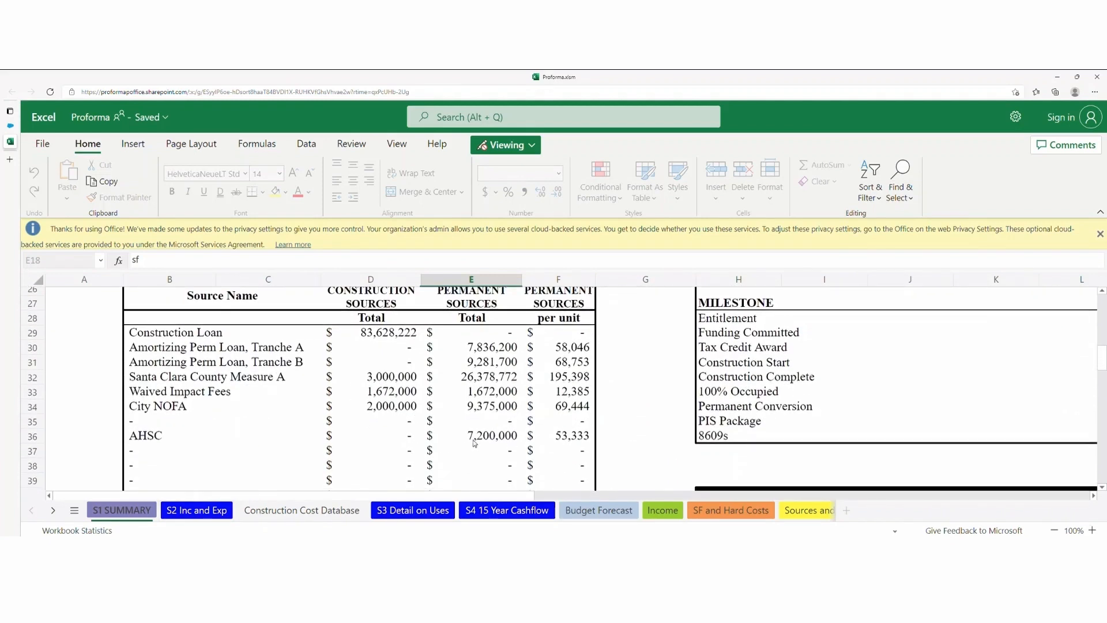
pyautogui.scroll(-10, 360, 428)
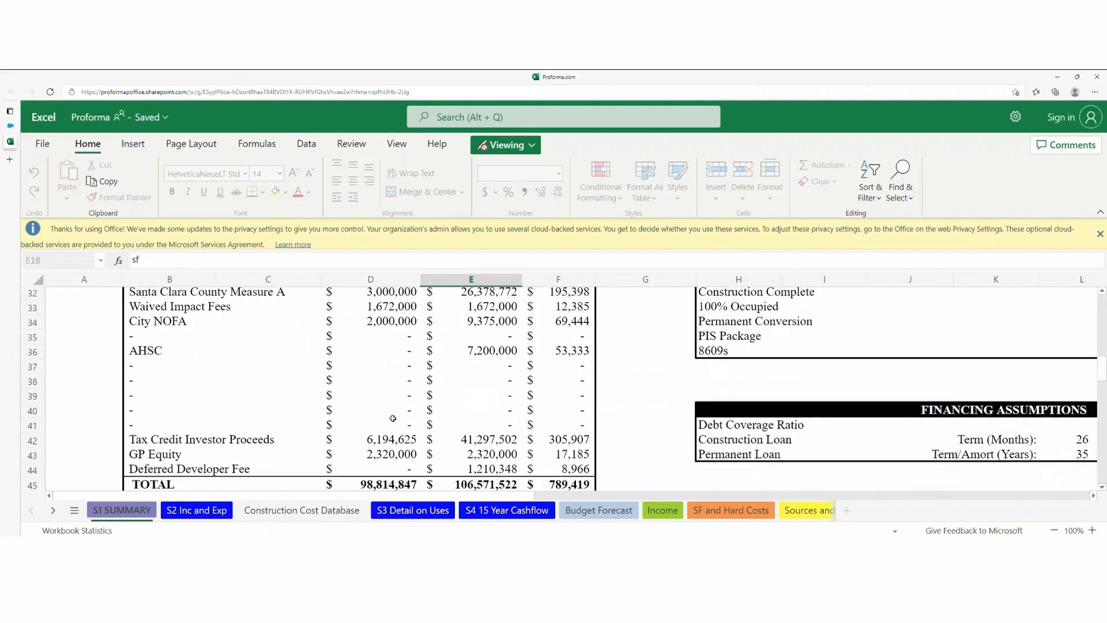
# Open the Construction Cost Database sheet and select a row of costs, then cell BS25.
pyautogui.click(245, 510)
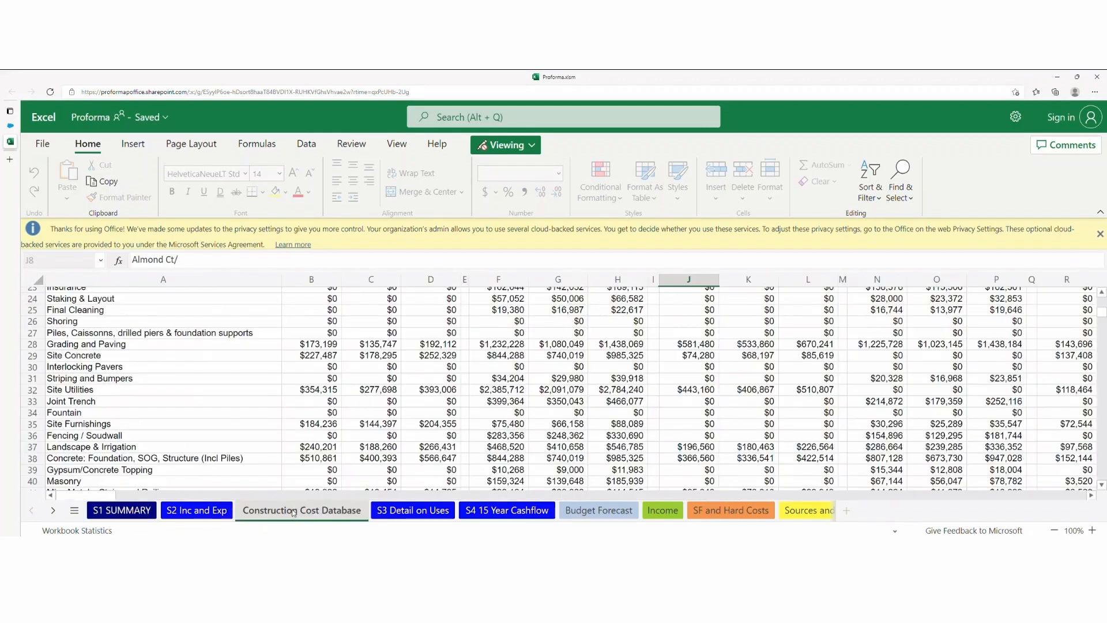
pyautogui.scroll(3, 199, 410)
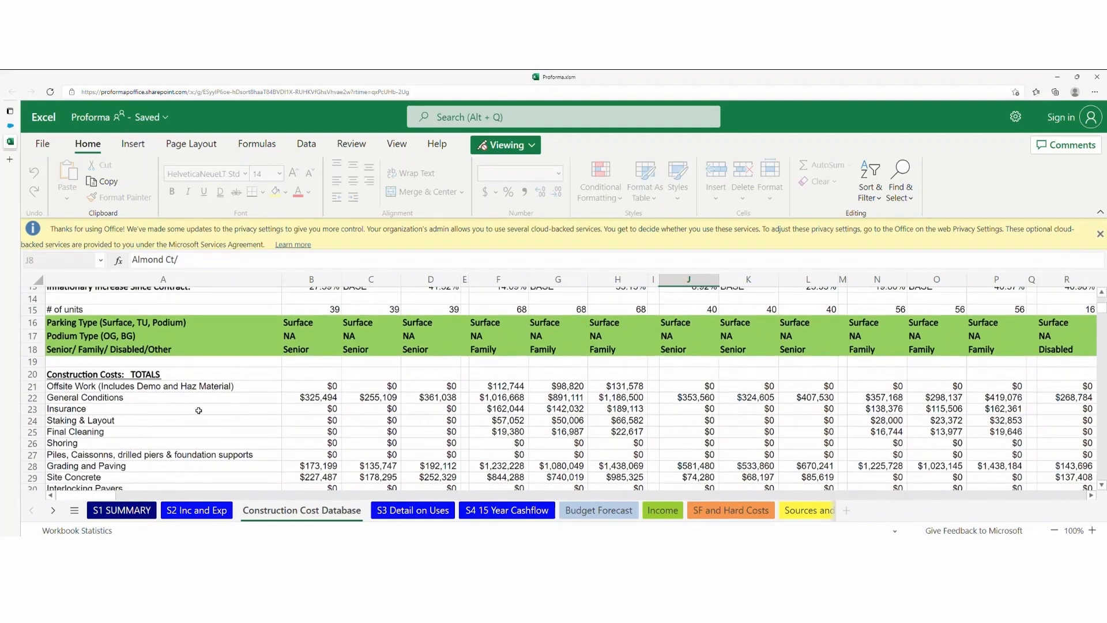
pyautogui.scroll(-1, 622, 392)
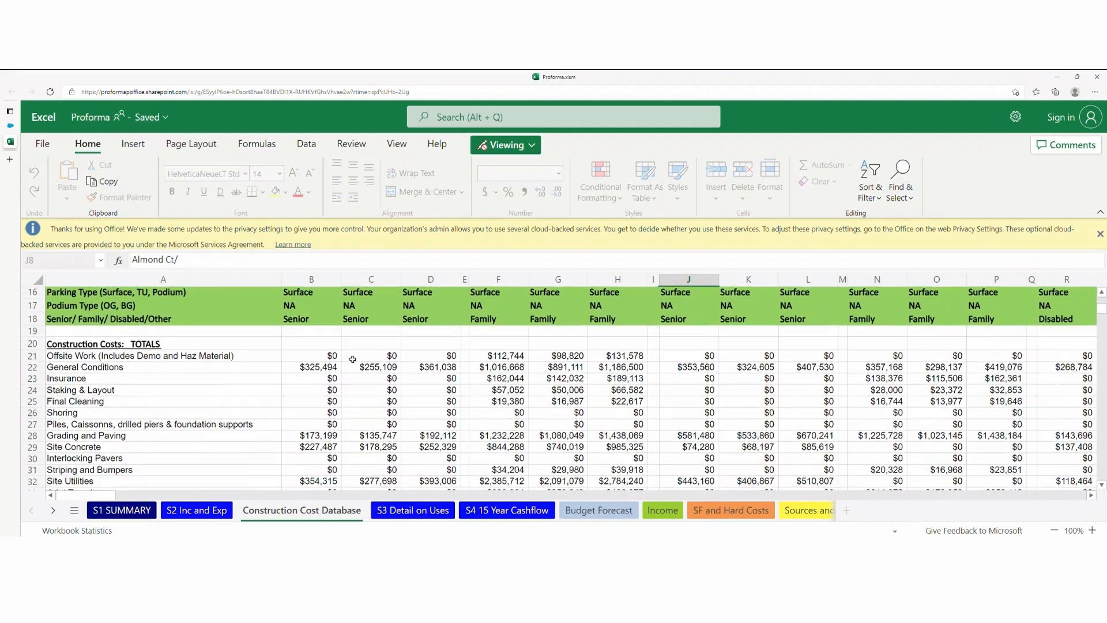
pyautogui.moveTo(371, 355); pyautogui.dragTo(1101, 390)
pyautogui.click(676, 404)
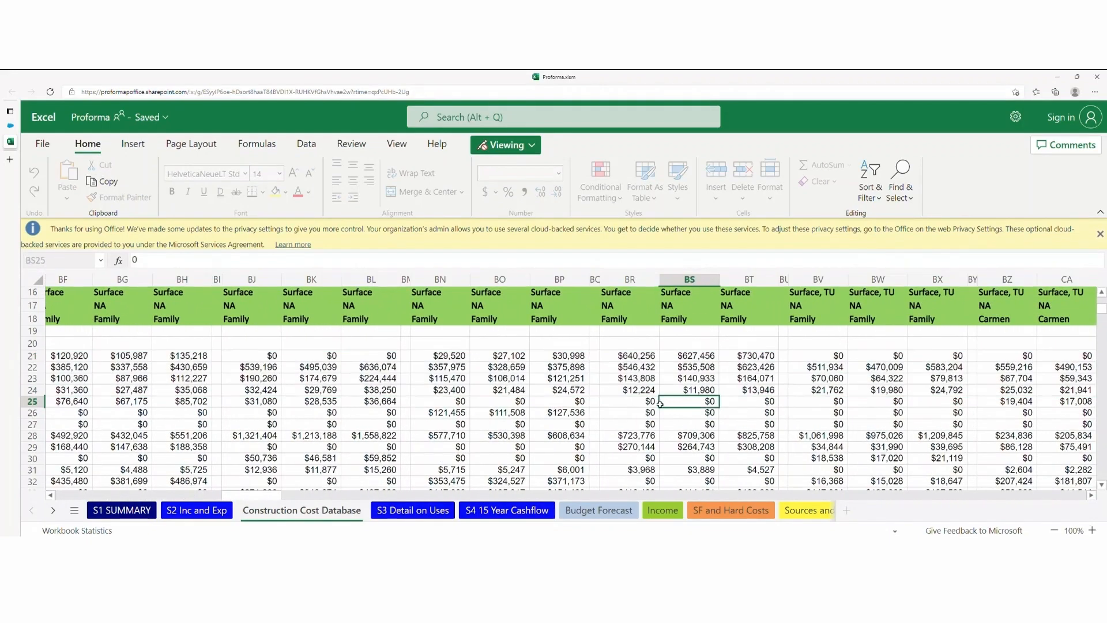
# Select the row 23 Insurance costs and a twelve-column span of row 20 to compare sums.
pyautogui.scroll(2, 668, 402)
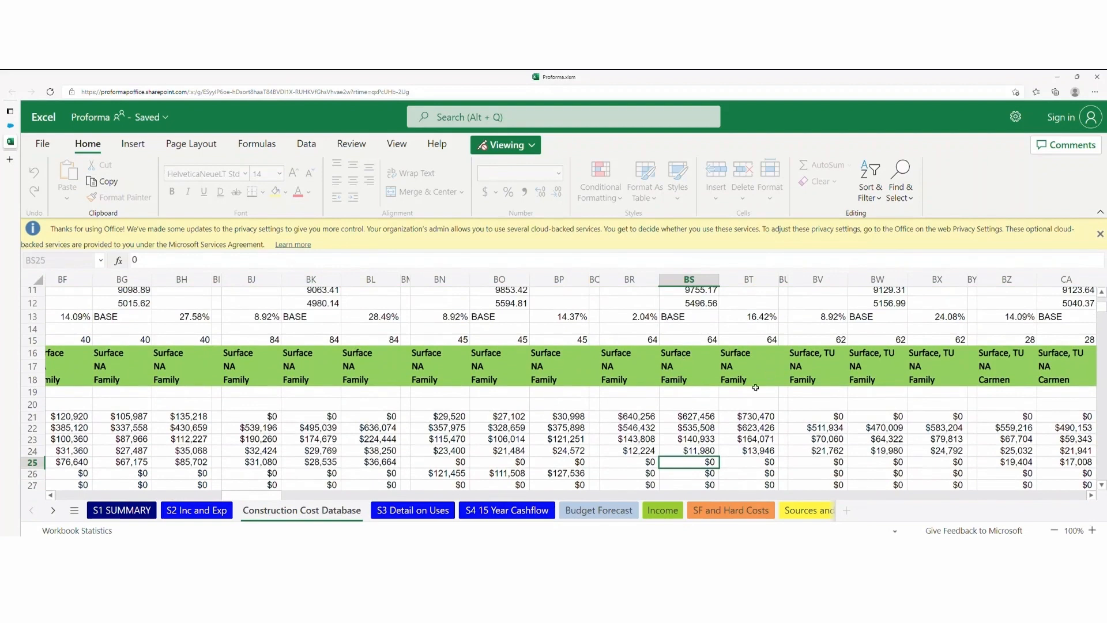
pyautogui.moveTo(347, 440); pyautogui.dragTo(2, 441)
pyautogui.moveTo(402, 407); pyautogui.dragTo(4, 410)
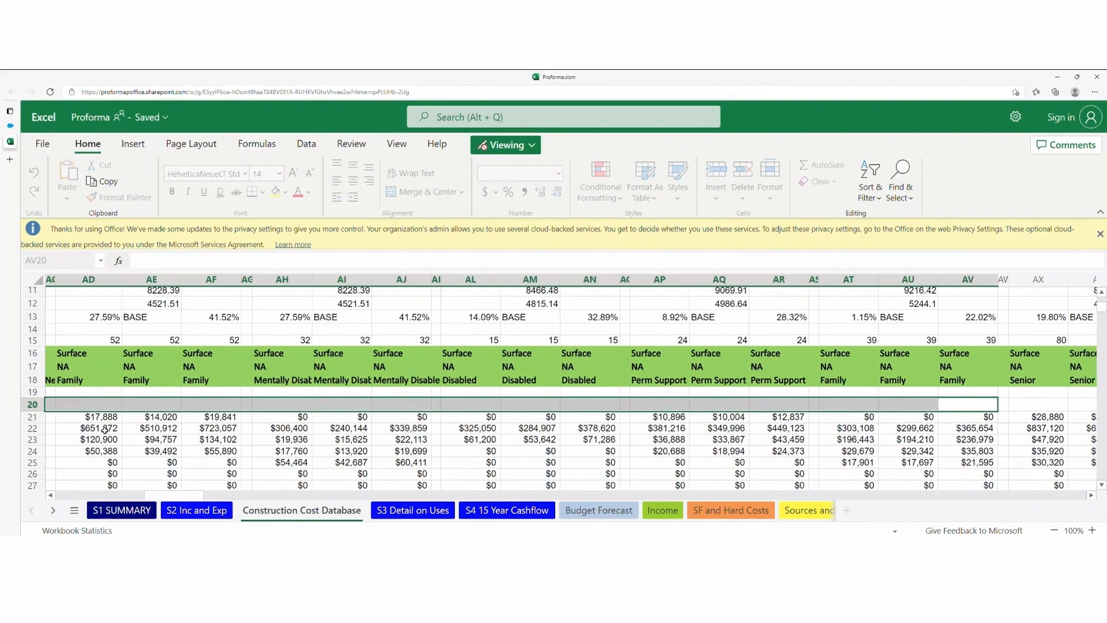
pyautogui.click(407, 439)
pyautogui.scroll(-7, 407, 435)
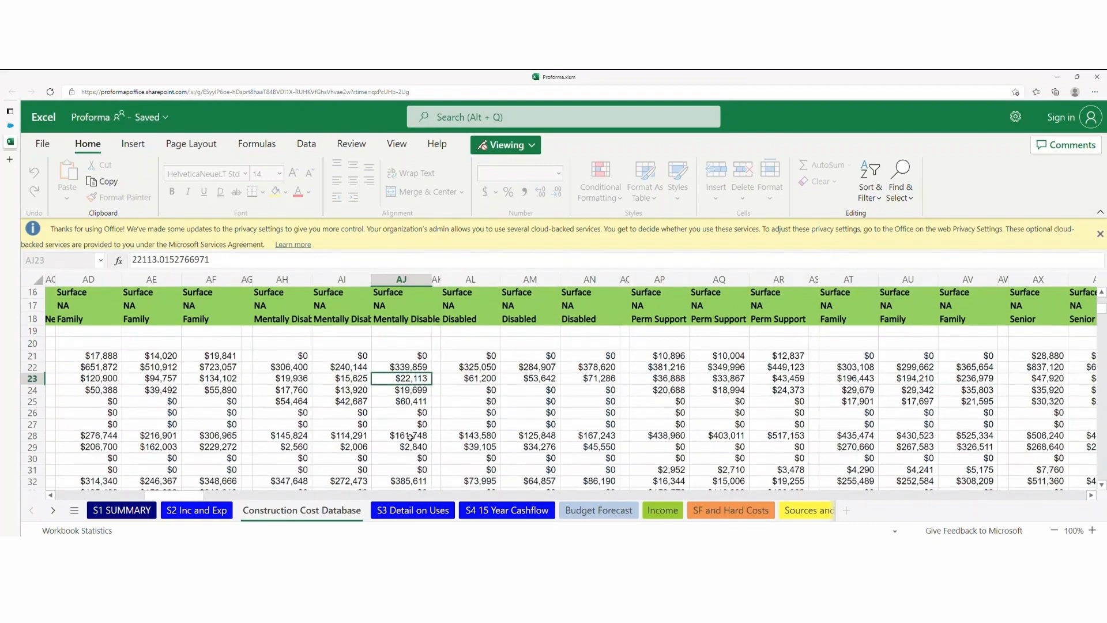
pyautogui.moveTo(402, 408); pyautogui.dragTo(104, 430)
pyautogui.scroll(15, 104, 431)
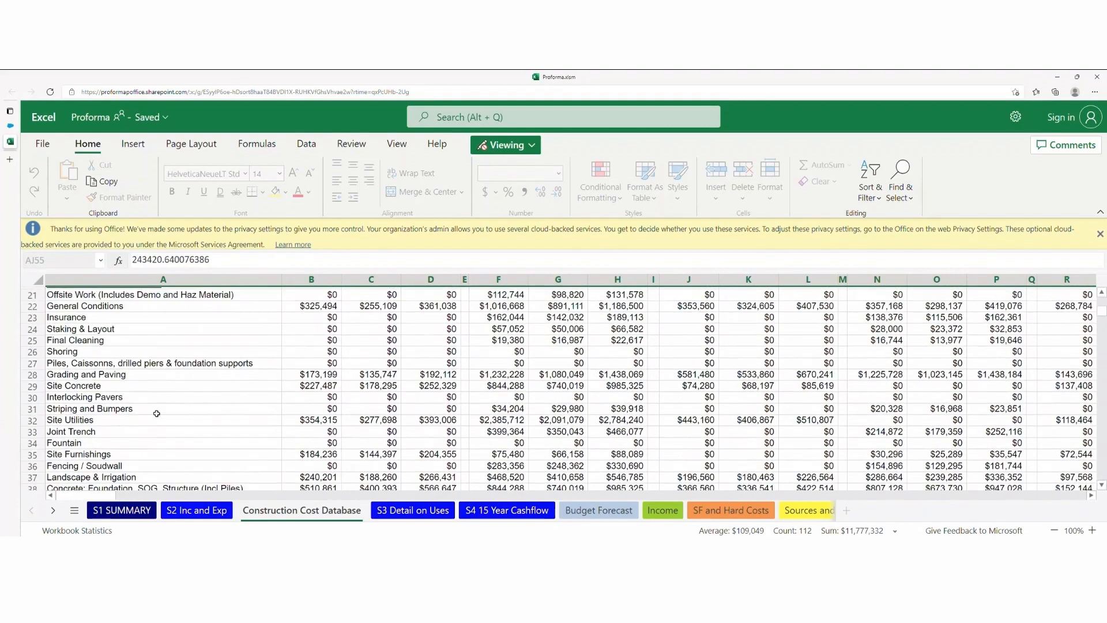
pyautogui.scroll(-3, 181, 415)
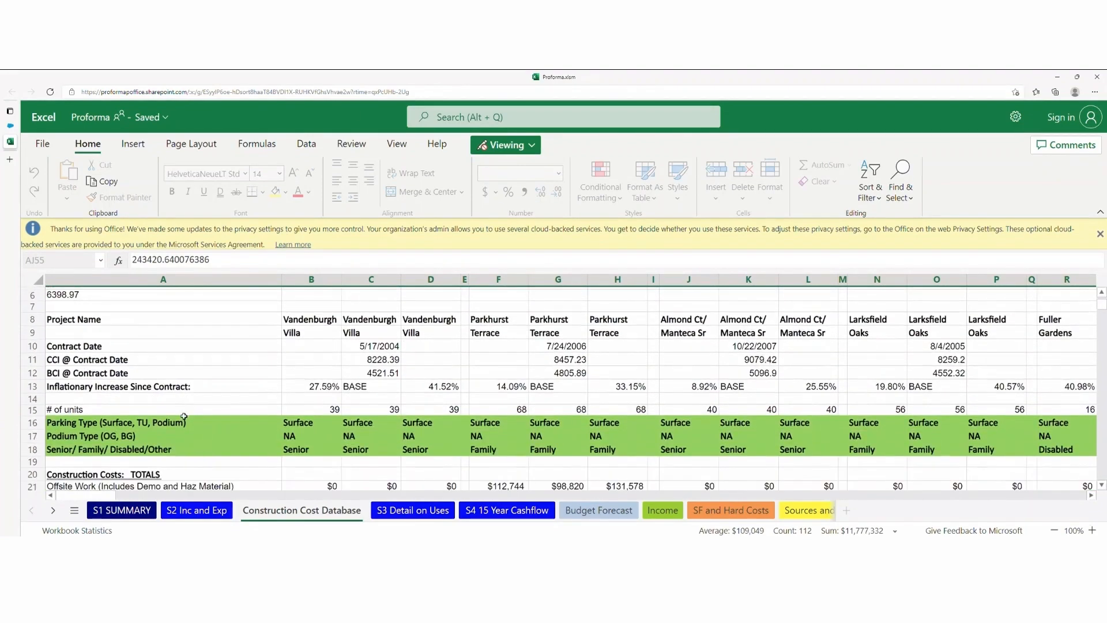
pyautogui.click(123, 511)
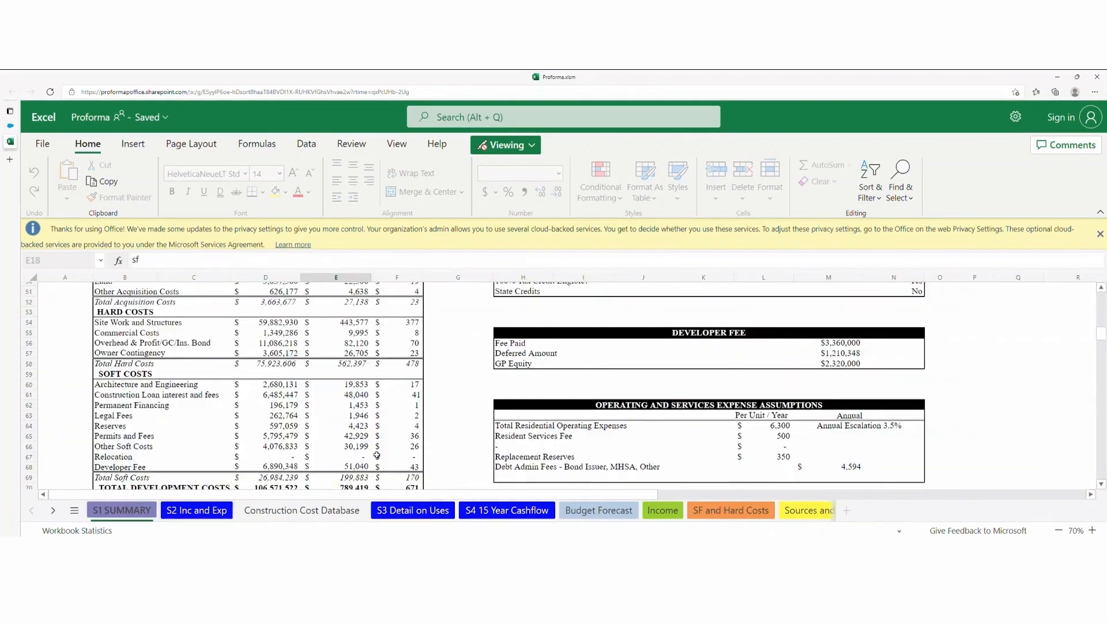
pyautogui.scroll(15, 376, 455)
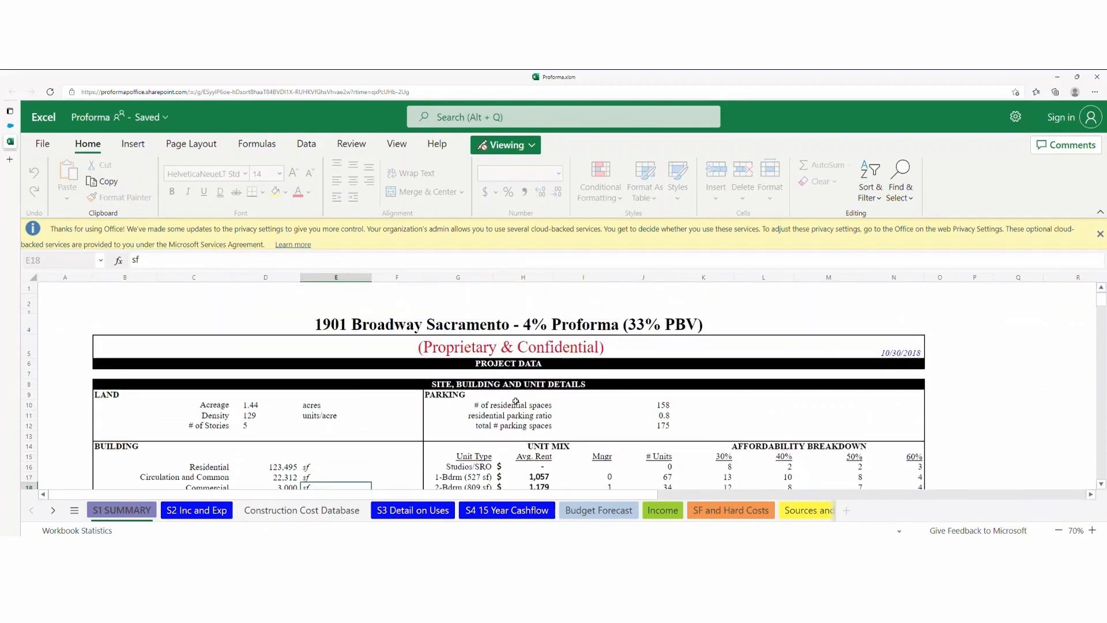
pyautogui.scroll(-1, 515, 402)
pyautogui.scroll(-1, 603, 402)
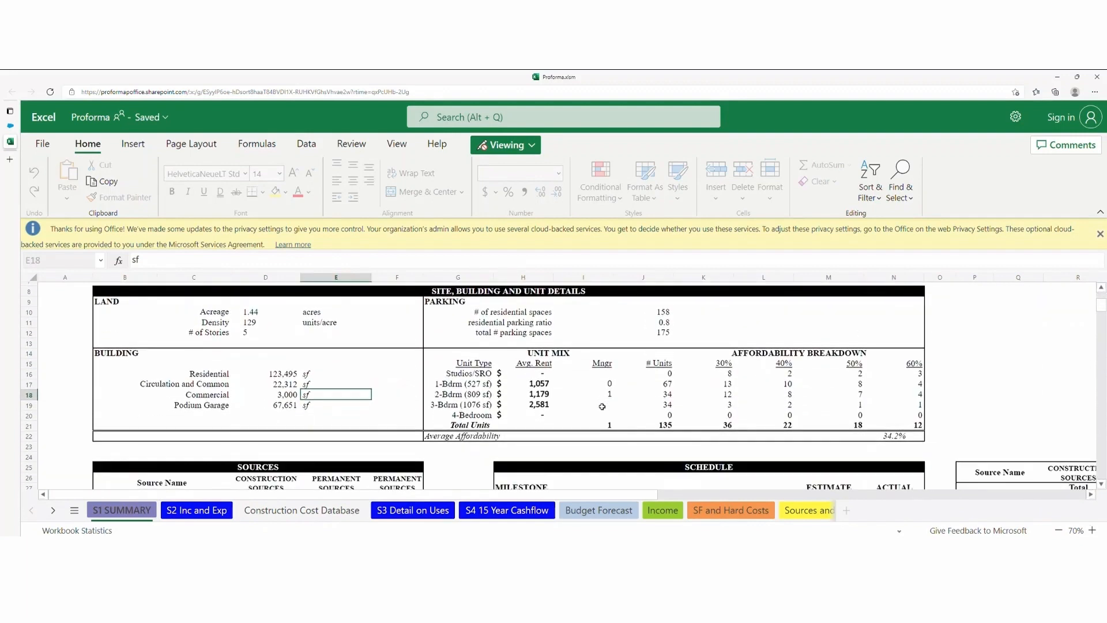
pyautogui.scroll(2, 444, 413)
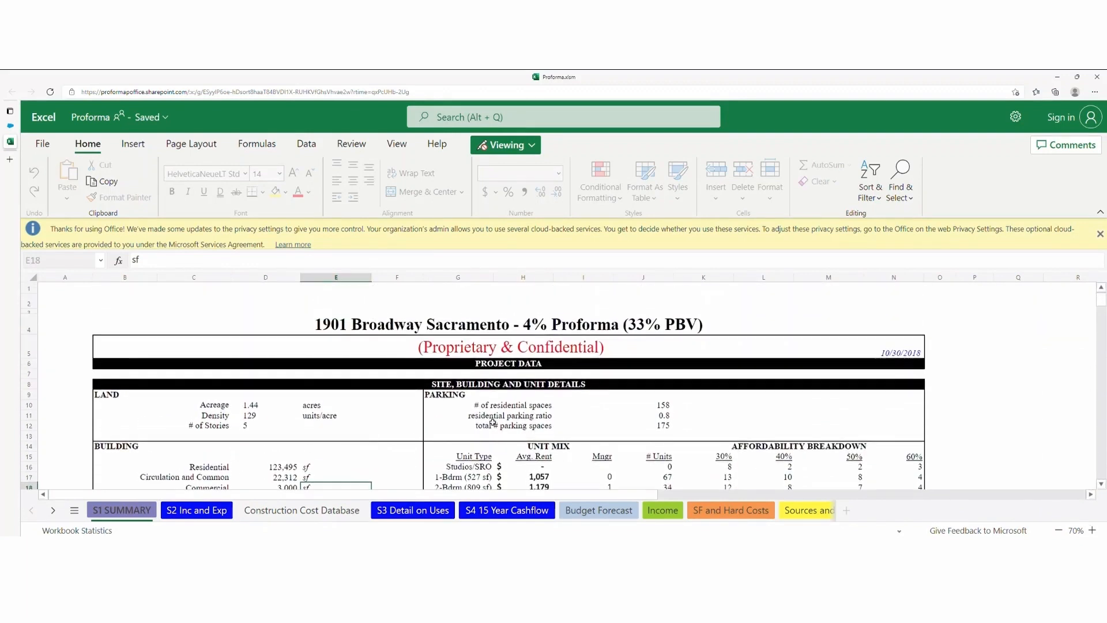
pyautogui.scroll(-4, 479, 424)
pyautogui.scroll(-10, 479, 424)
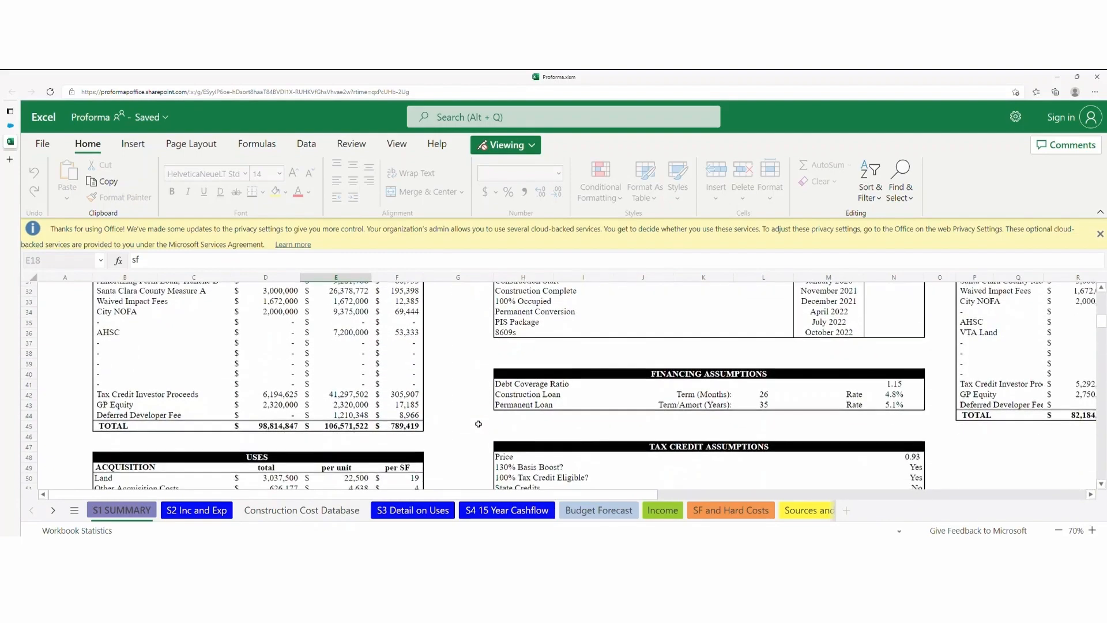
pyautogui.scroll(-4, 479, 424)
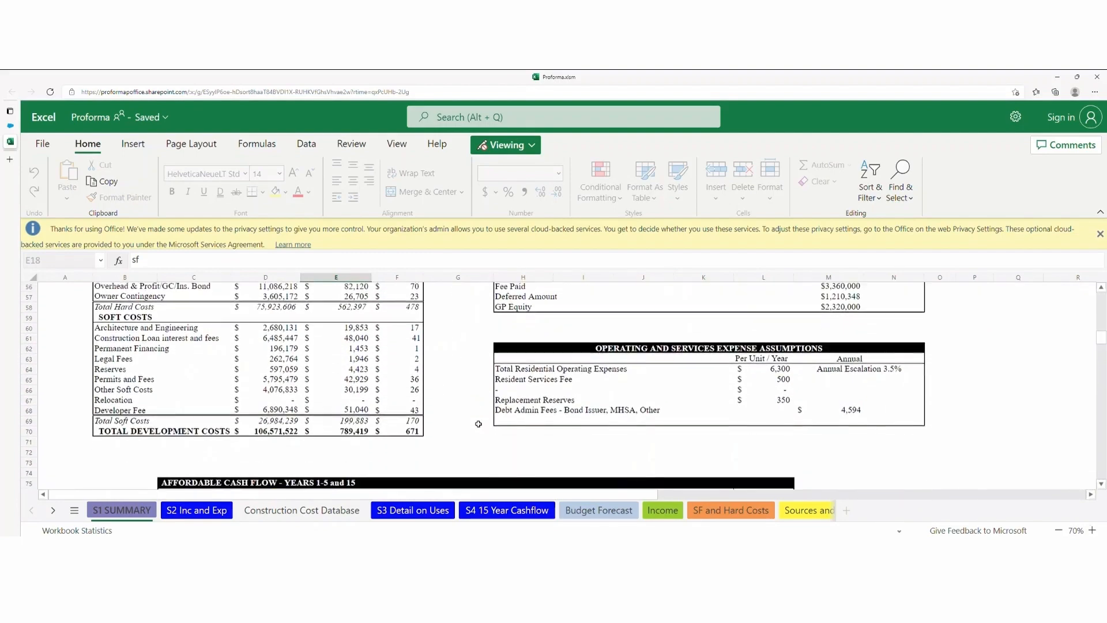
pyautogui.scroll(12, 478, 424)
pyautogui.scroll(3, 479, 424)
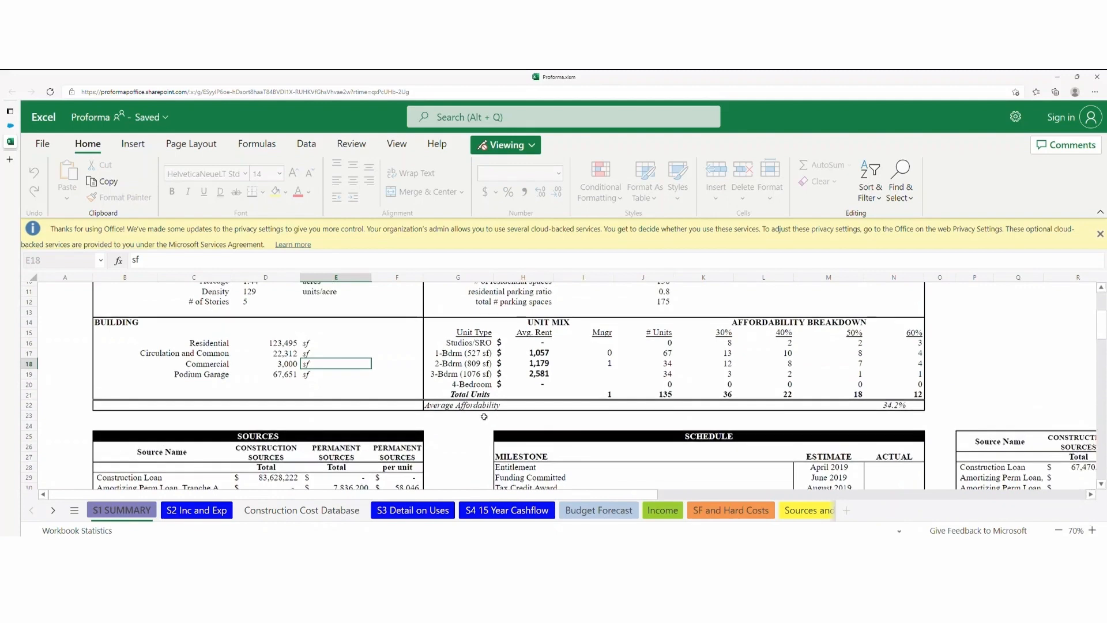